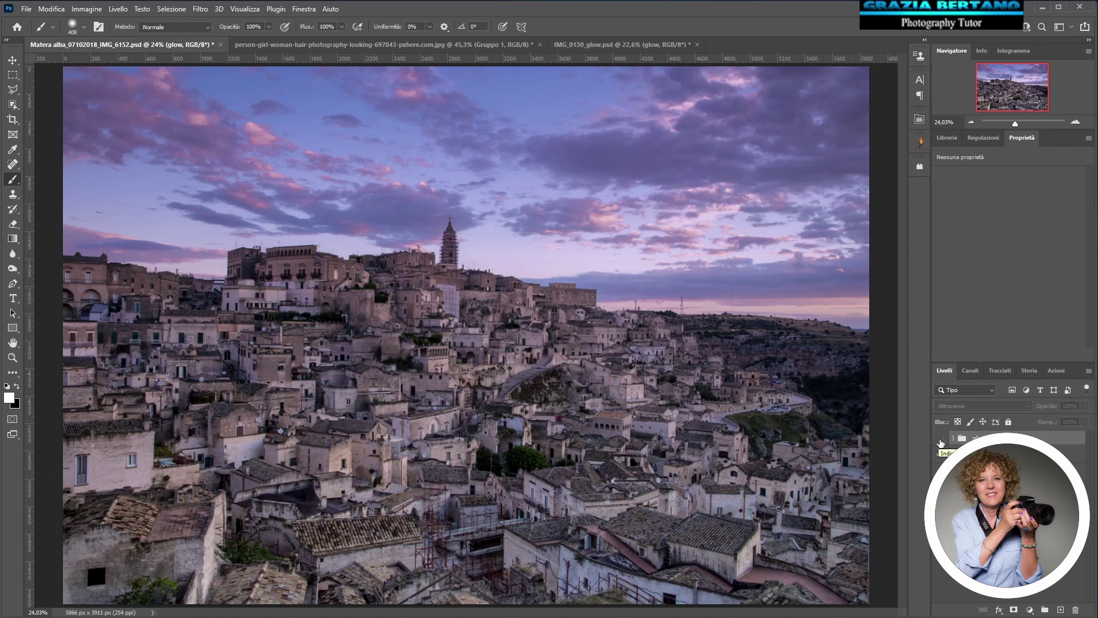
# Toggle the Matera glow group on and off to compare, then switch to the portrait document
pyautogui.click(941, 439)
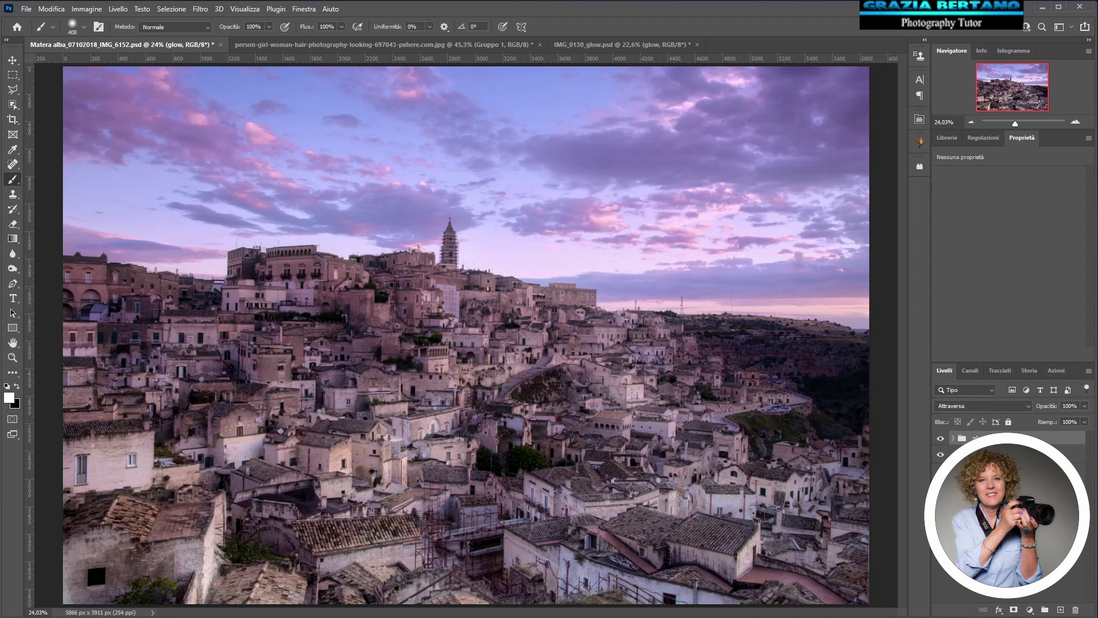
pyautogui.click(941, 439)
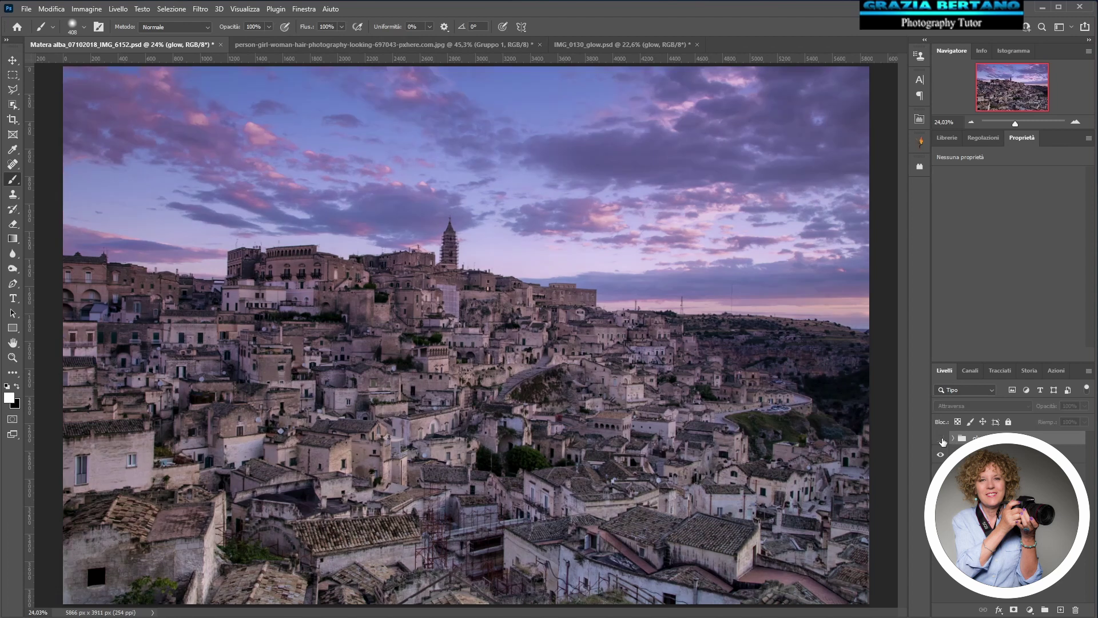
pyautogui.click(941, 439)
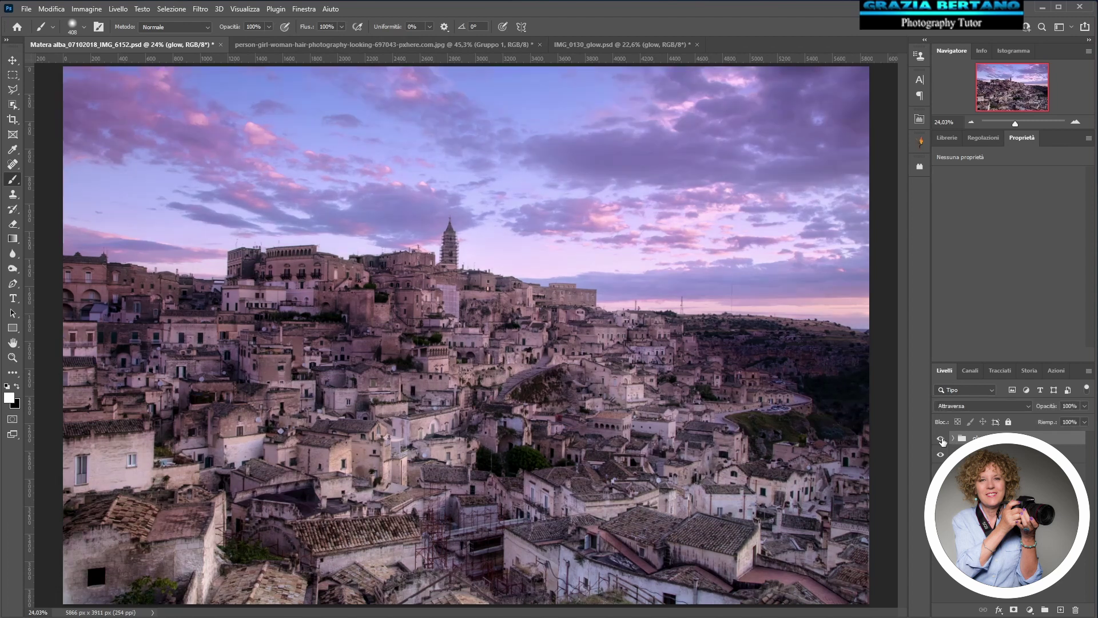
pyautogui.click(301, 44)
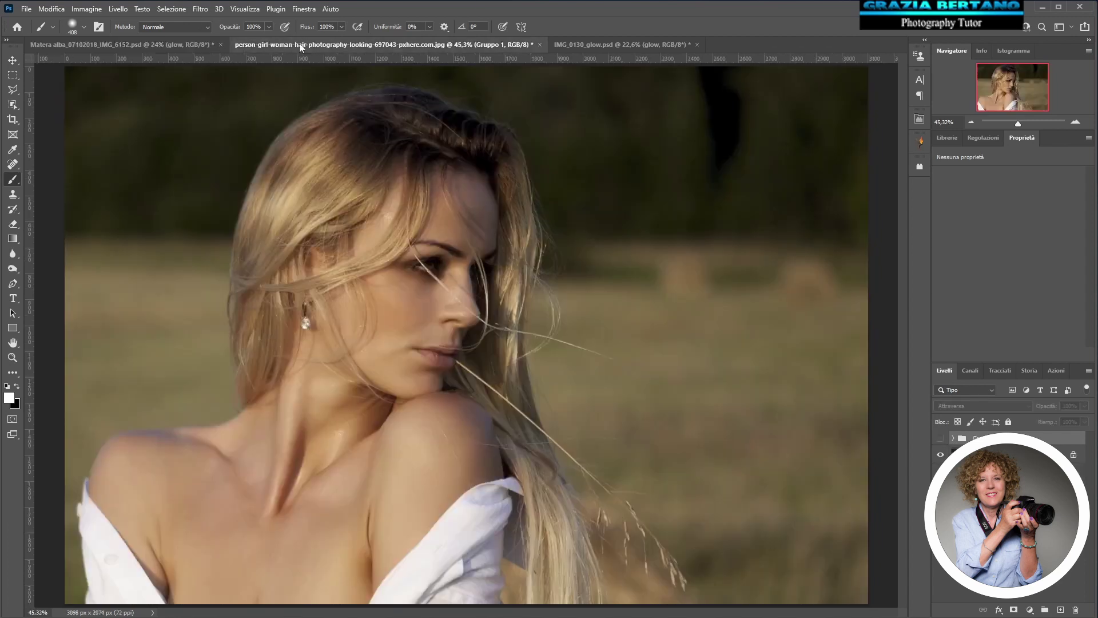
# Toggle the portrait's glow group several times to compare, then switch to IMG_0130_glow.psd
pyautogui.click(941, 438)
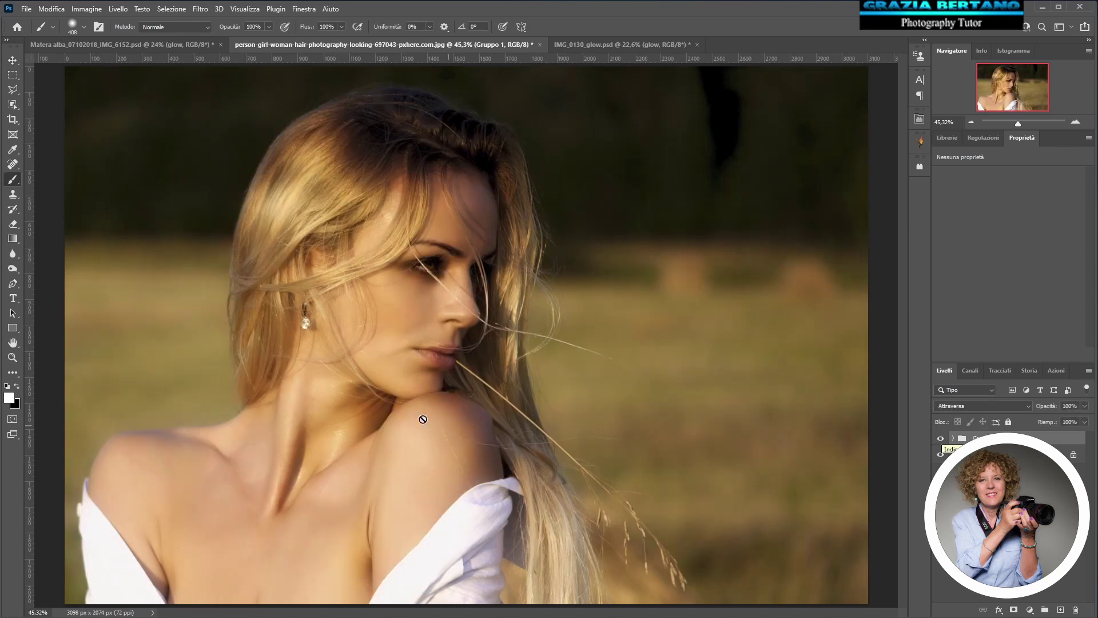
pyautogui.click(942, 438)
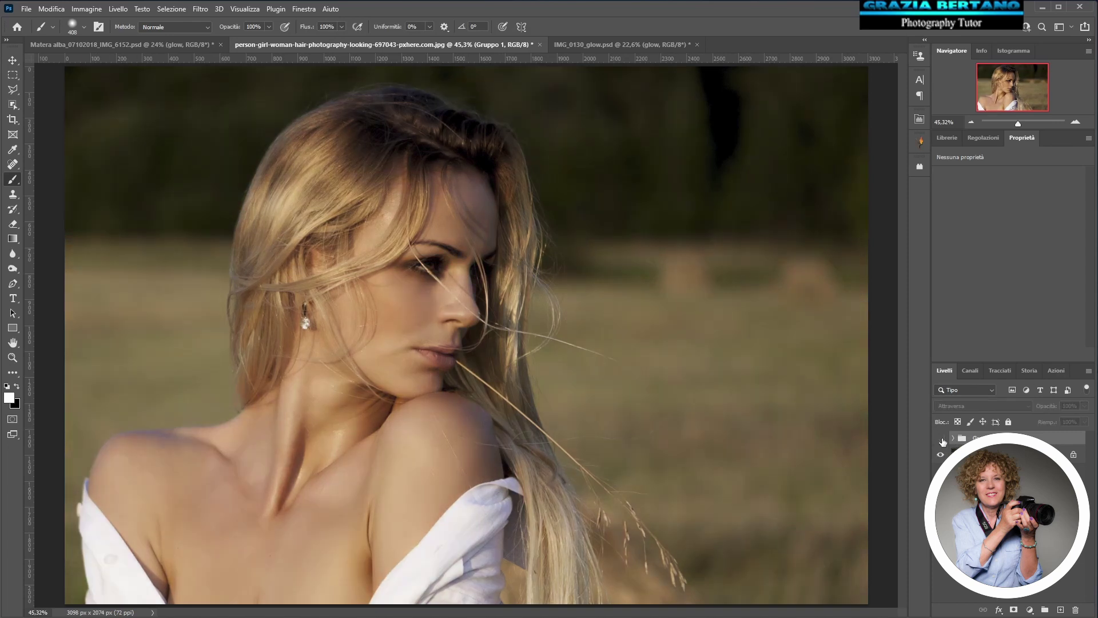
pyautogui.click(942, 439)
pyautogui.click(941, 438)
pyautogui.click(606, 43)
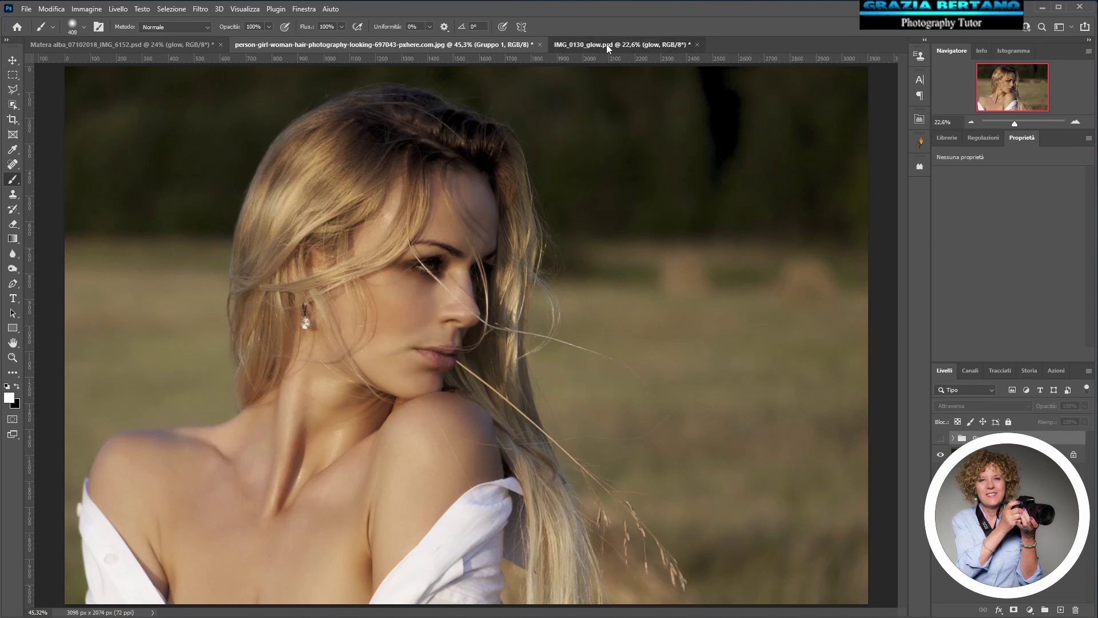
# Turn on the forest photo's glow, then show the Matera glow group again
pyautogui.click(940, 439)
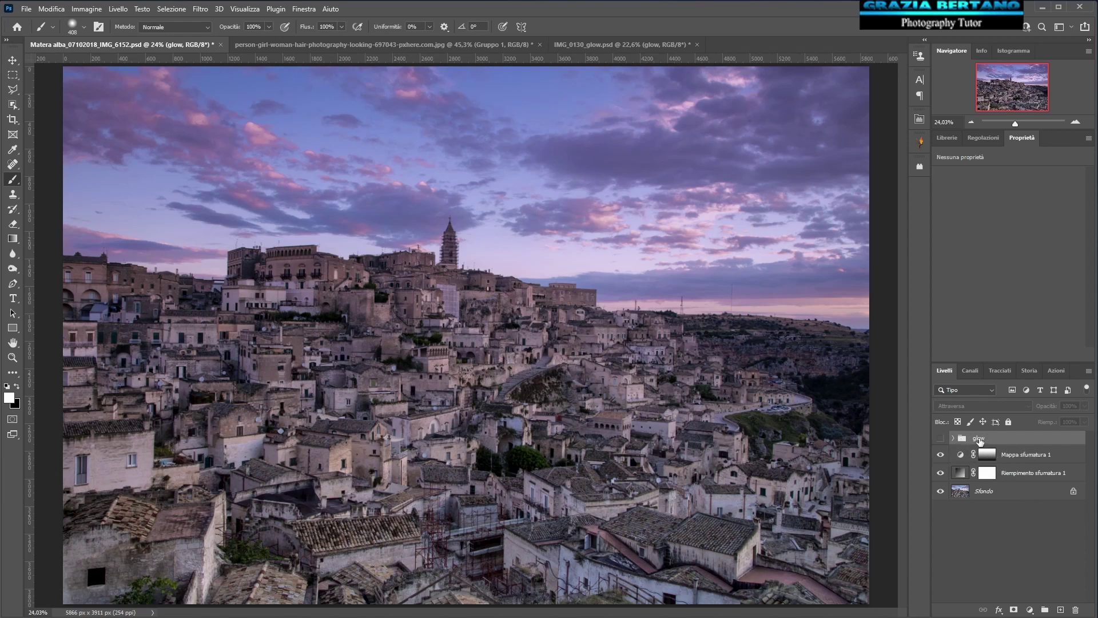
pyautogui.click(941, 438)
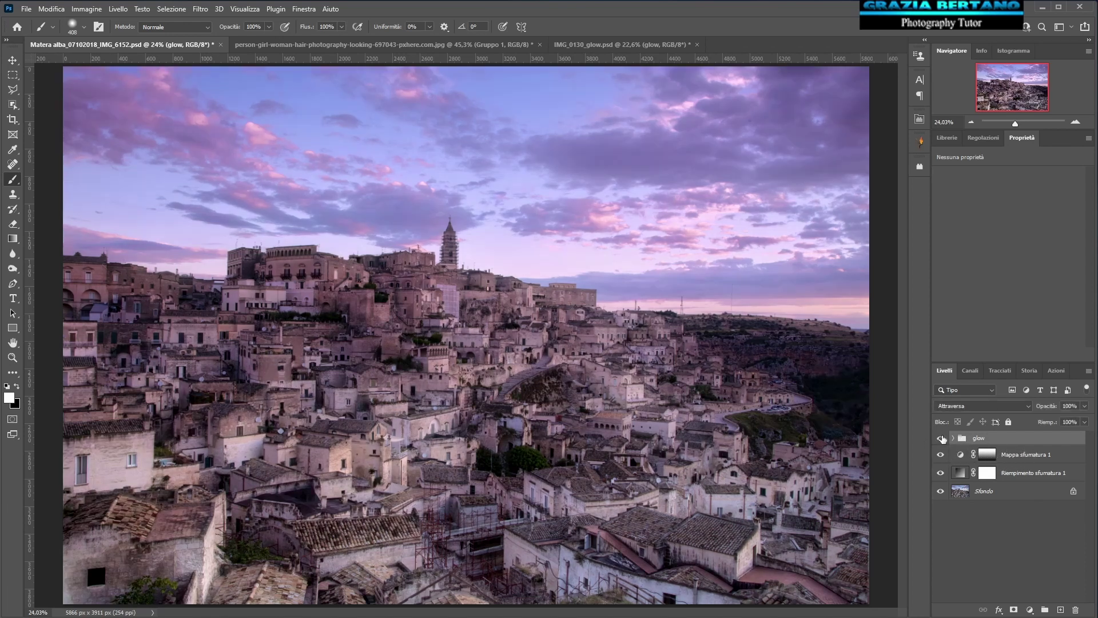
pyautogui.click(941, 439)
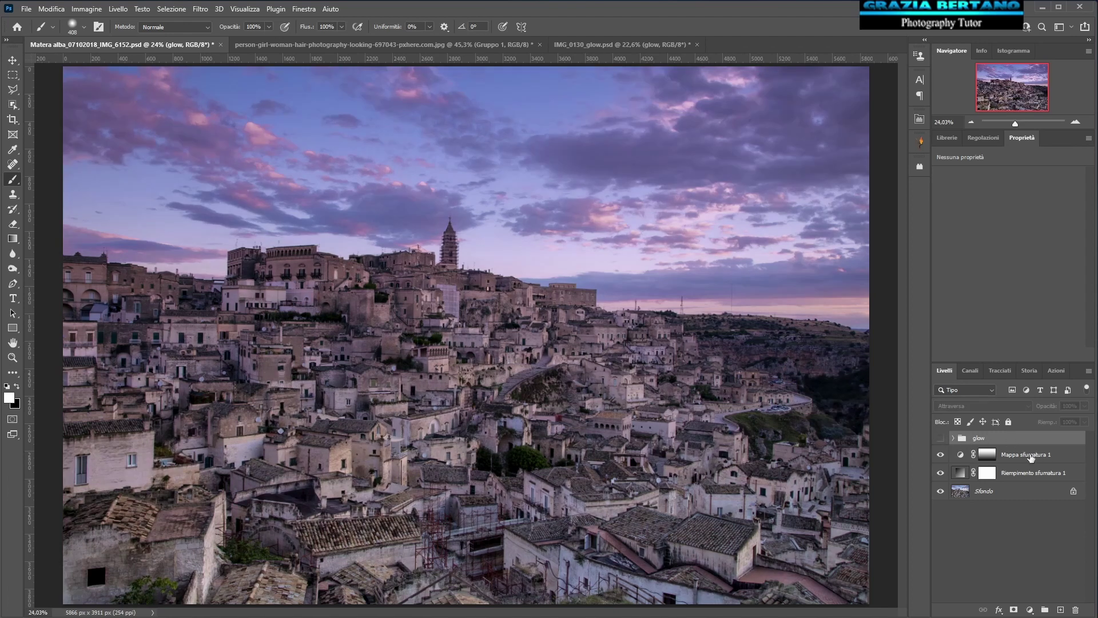
pyautogui.click(1026, 456)
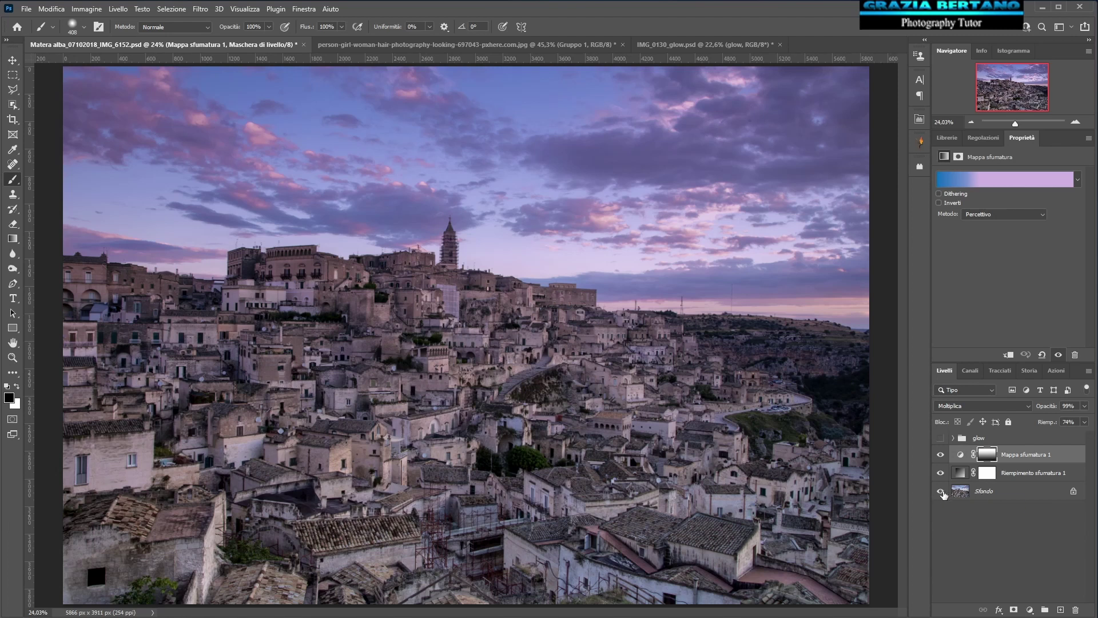
pyautogui.keyDown('alt'); pyautogui.click(941, 492); pyautogui.keyUp('alt')
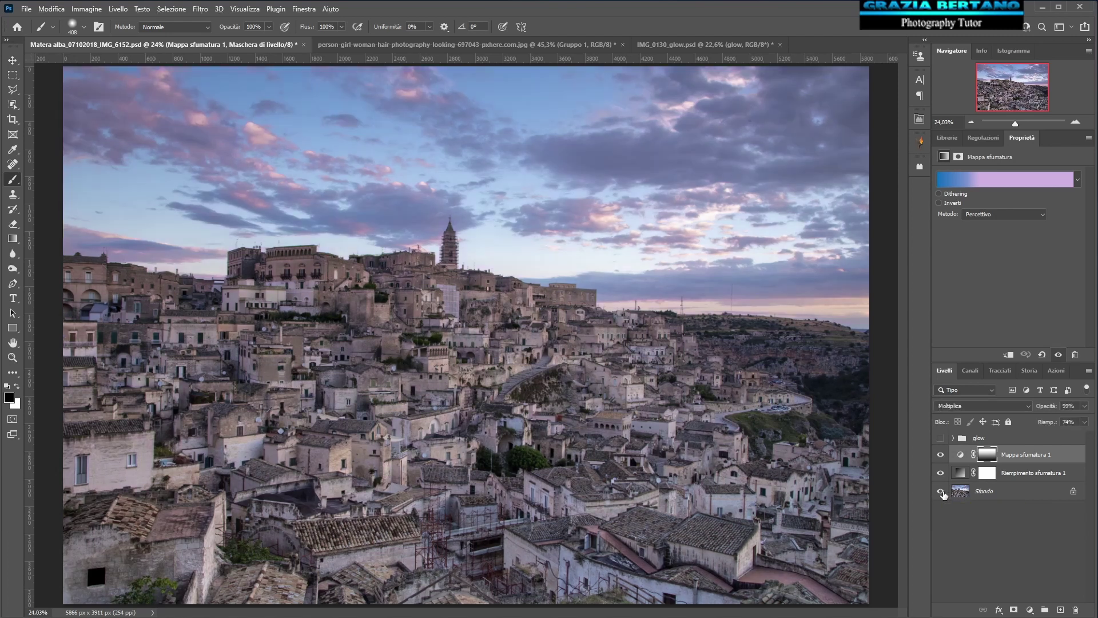
pyautogui.keyDown('alt'); pyautogui.click(942, 492); pyautogui.keyUp('alt')
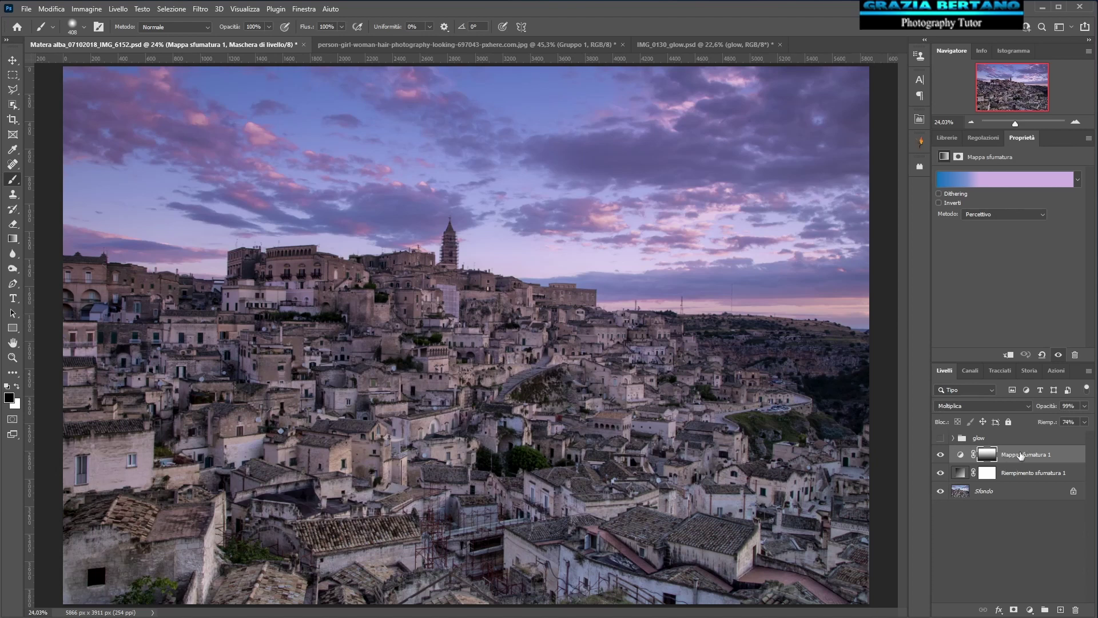
pyautogui.hotkey('ctrl', 'shift', 'alt', 'e')
pyautogui.press('x')
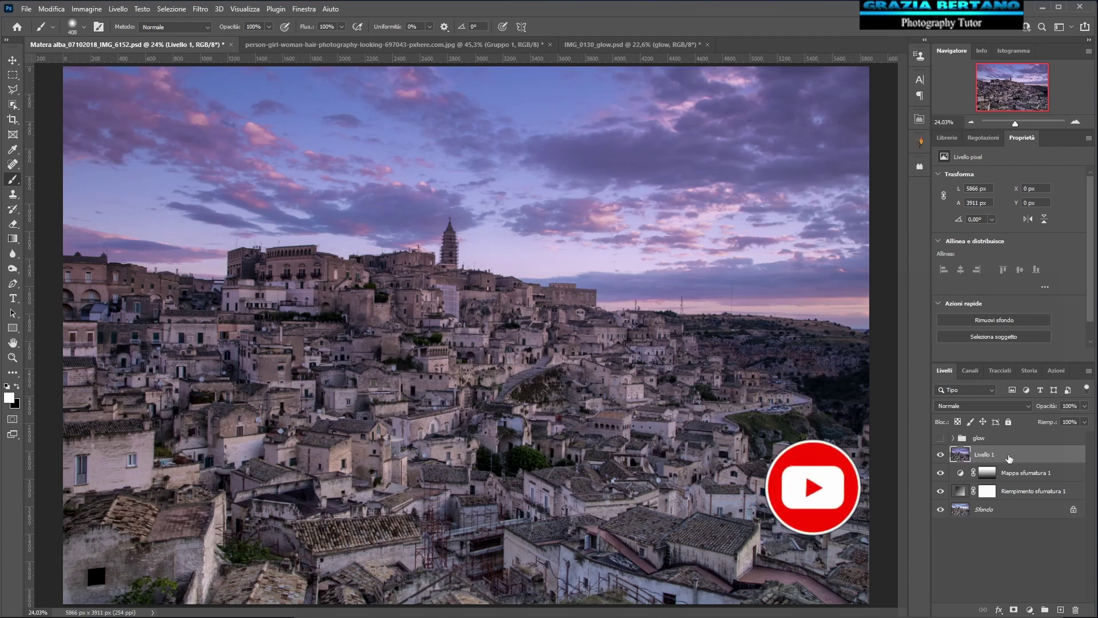
# Convert the stamped Livello 1 layer into a smart object (Converti in oggetto avanzato)
pyautogui.rightClick(1009, 458)
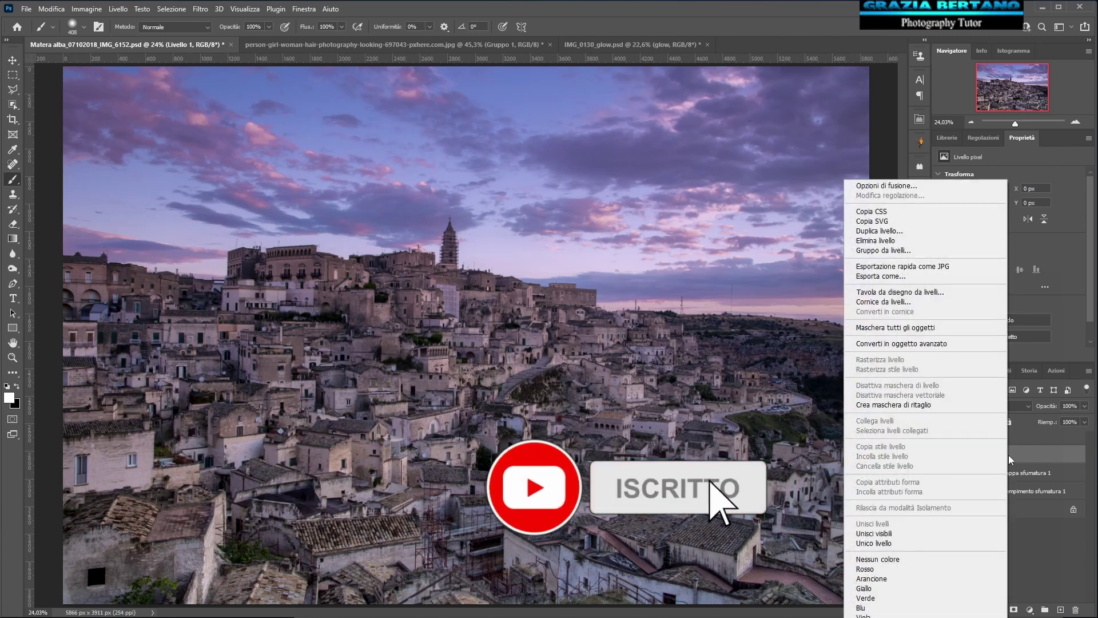
pyautogui.click(902, 343)
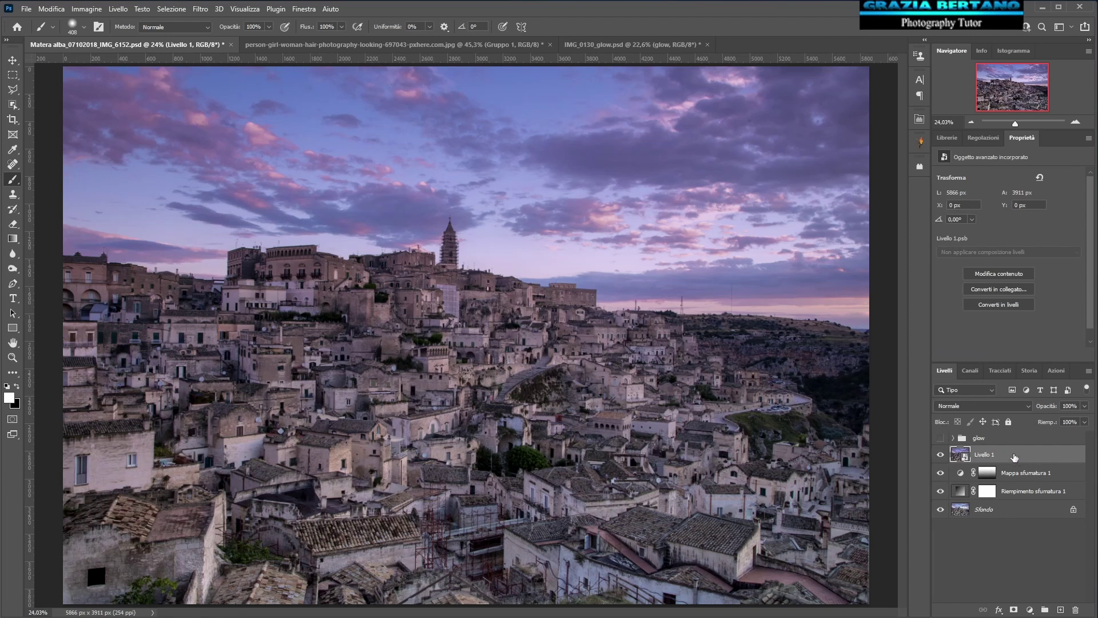
pyautogui.click(201, 9)
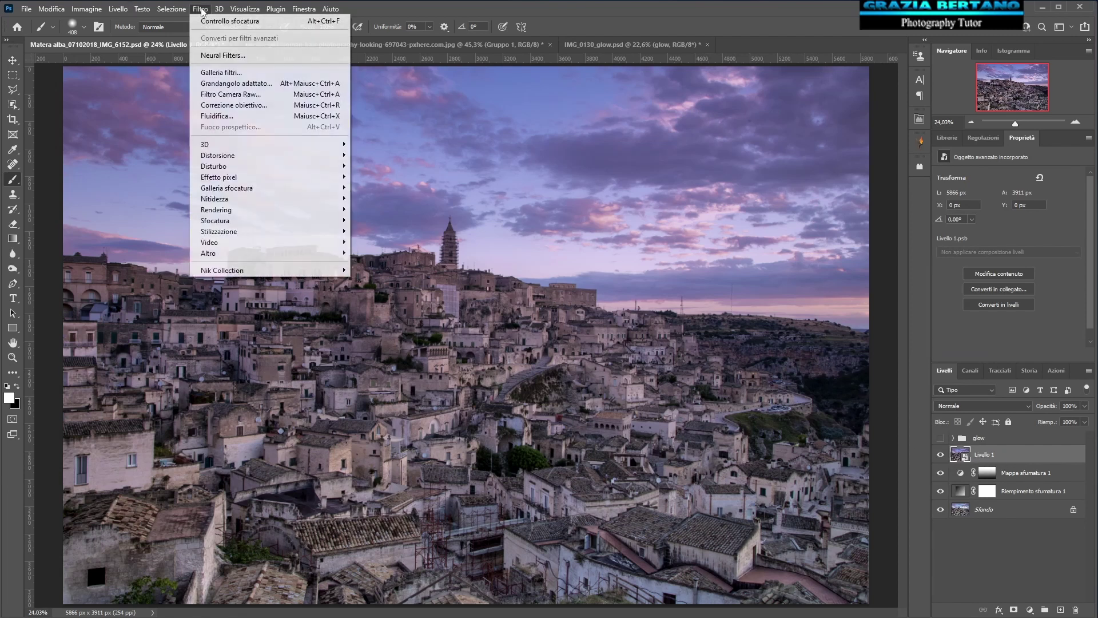
pyautogui.moveTo(216, 220)
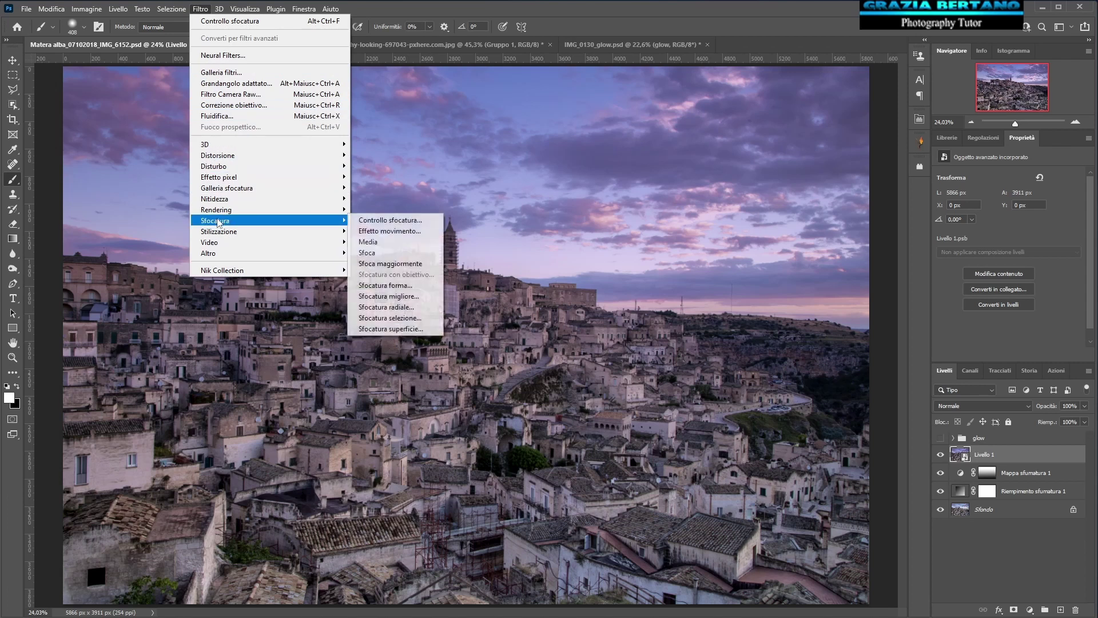
# Apply a Controllo sfocatura Gaussian blur with Raggio 75,5 pixels to Livello 1
pyautogui.click(372, 220)
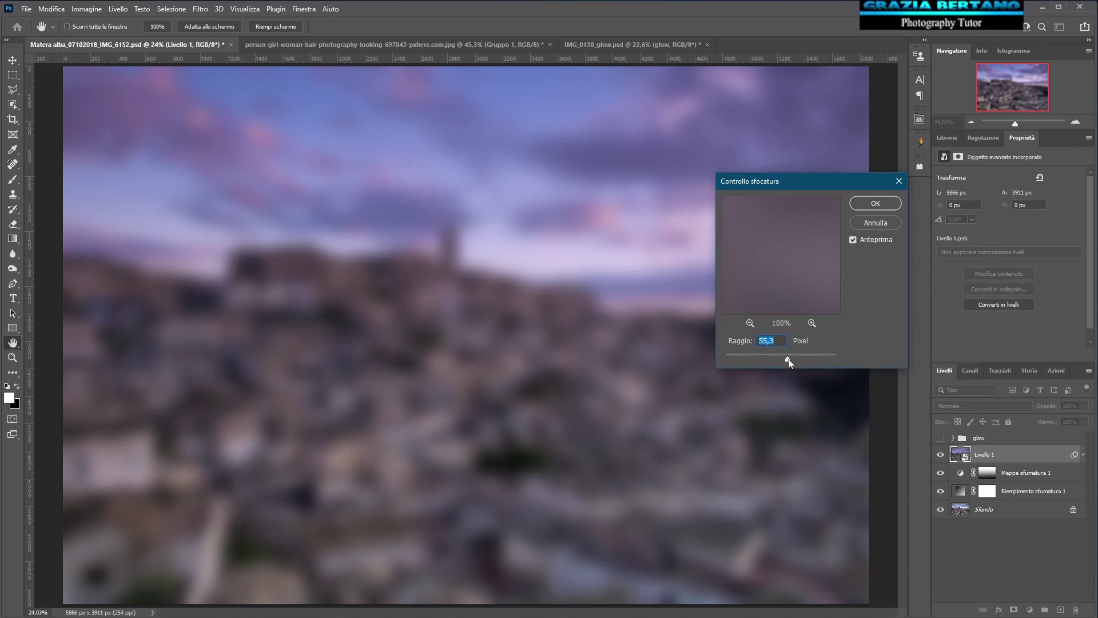
pyautogui.moveTo(788, 359); pyautogui.dragTo(791, 359)
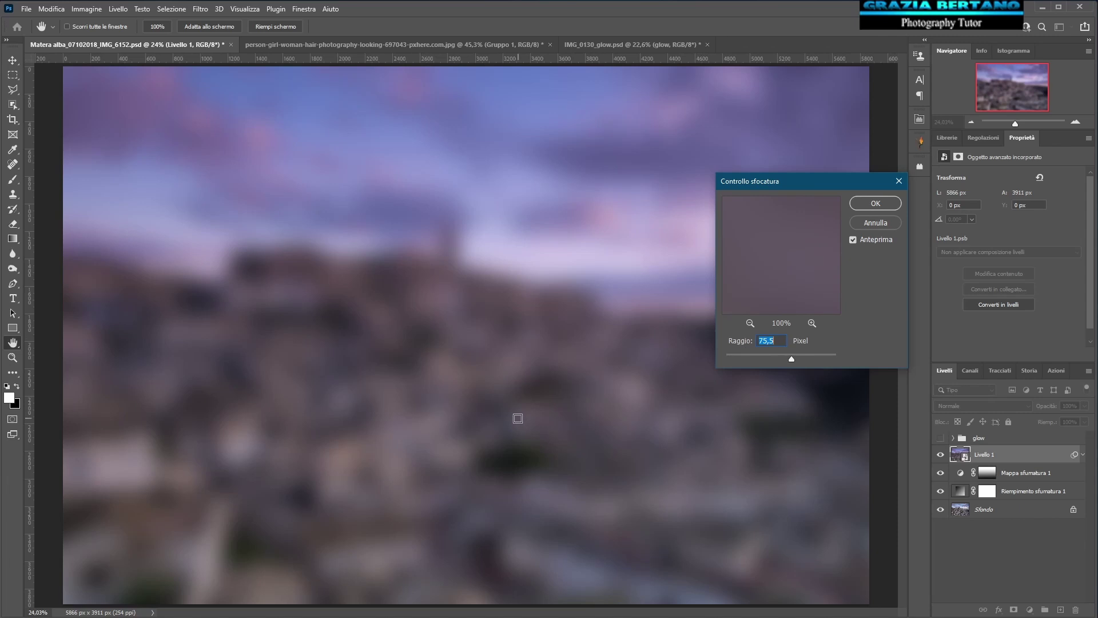
pyautogui.click(875, 203)
pyautogui.press('b')
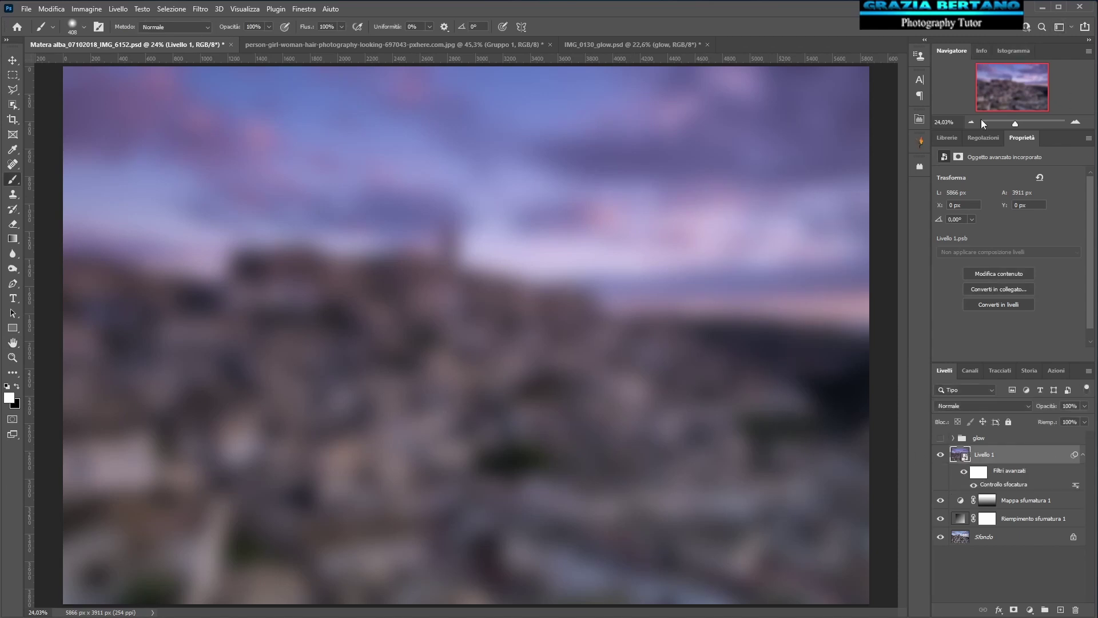
pyautogui.click(987, 136)
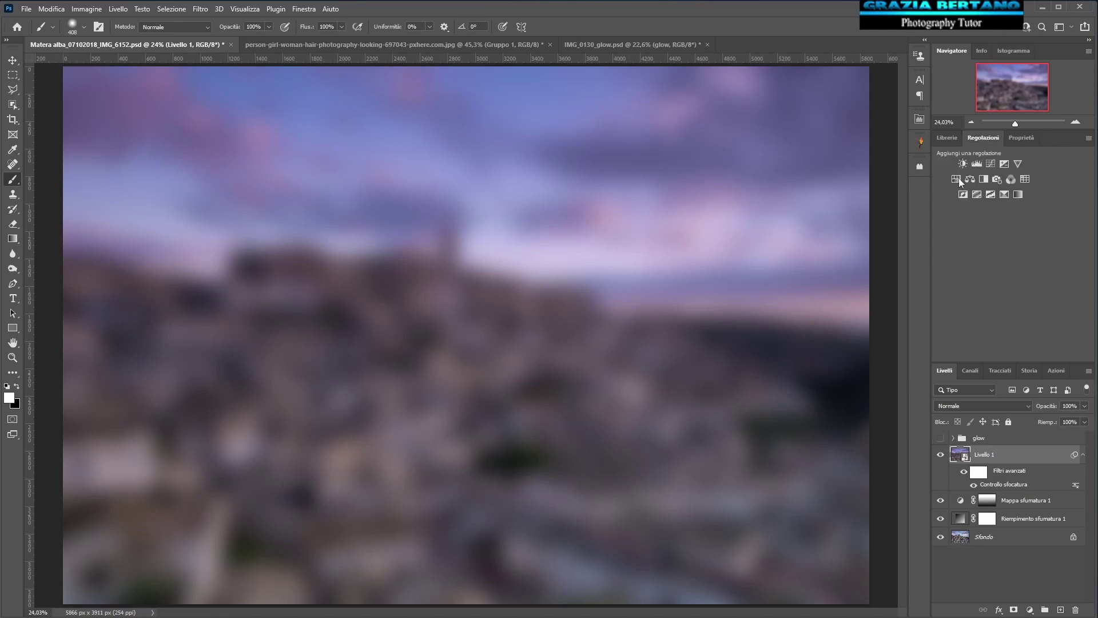
pyautogui.click(982, 179)
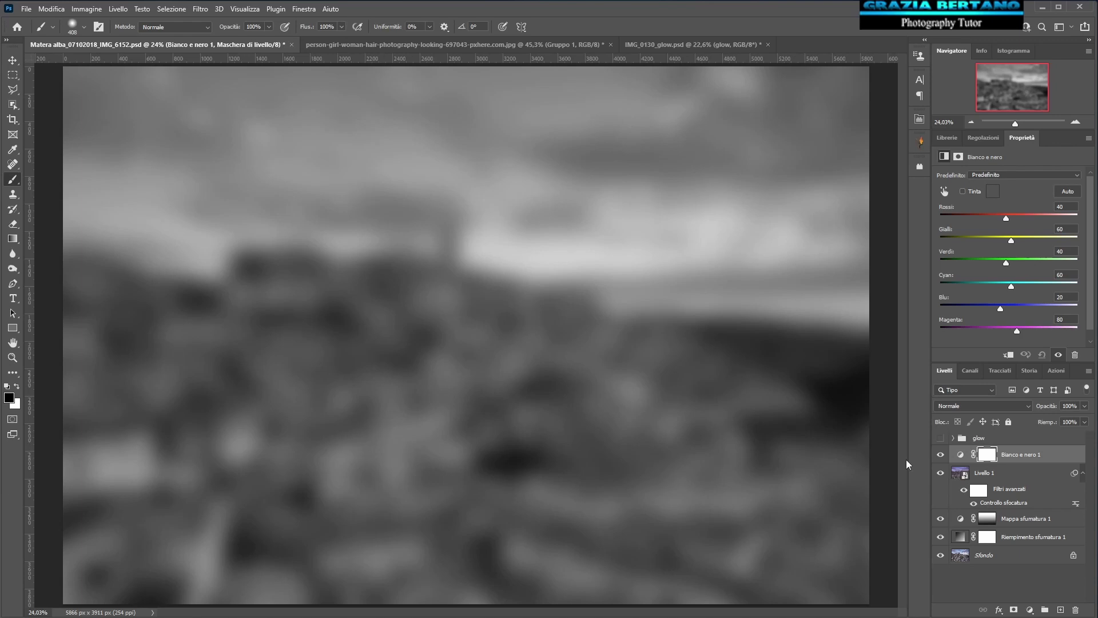
pyautogui.click(941, 455)
pyautogui.moveTo(1052, 457); pyautogui.dragTo(1079, 610)
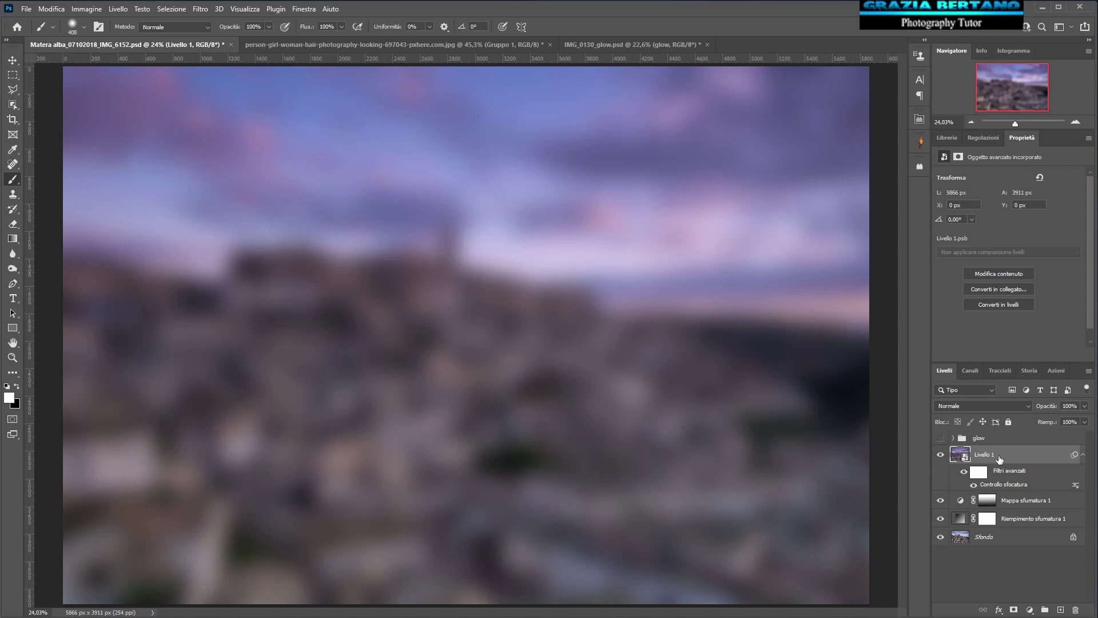
pyautogui.click(1028, 404)
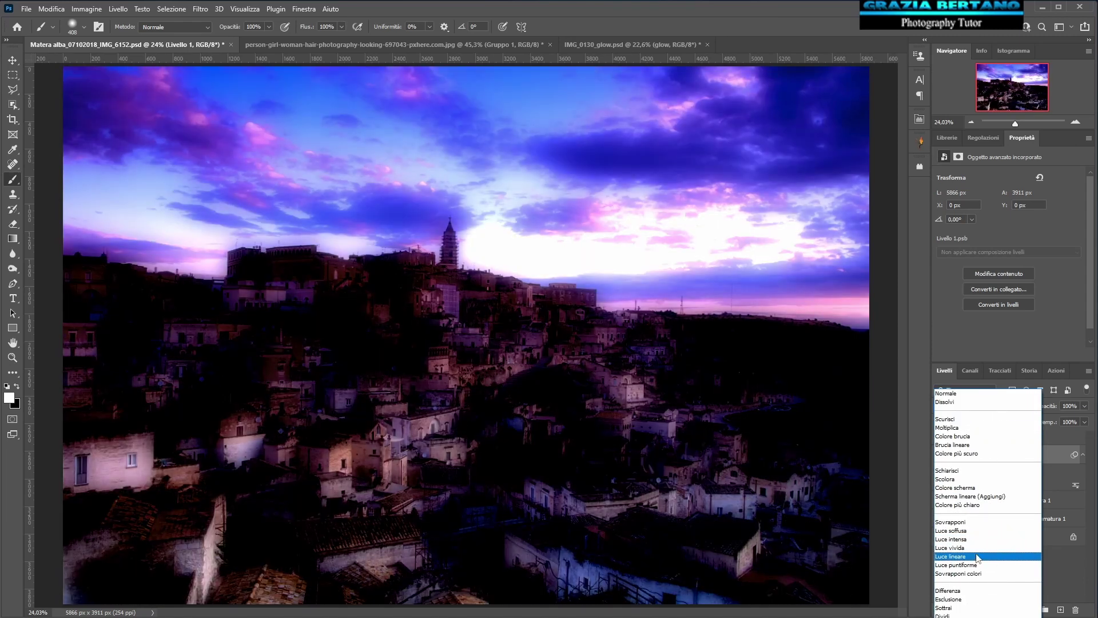
pyautogui.click(976, 556)
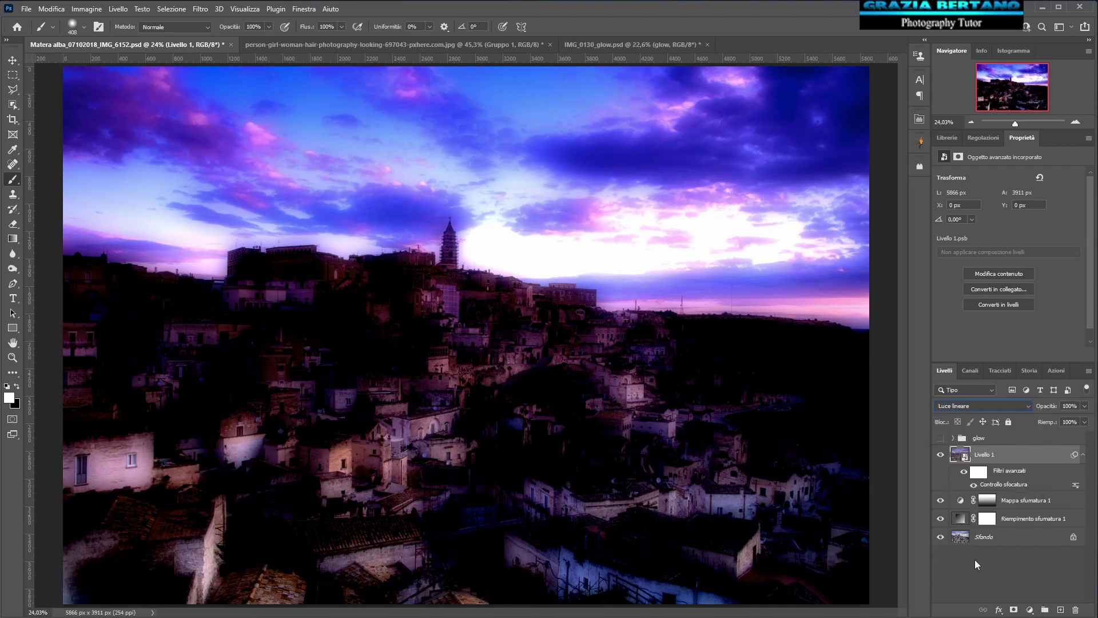
pyautogui.click(1073, 423)
pyautogui.write('15')
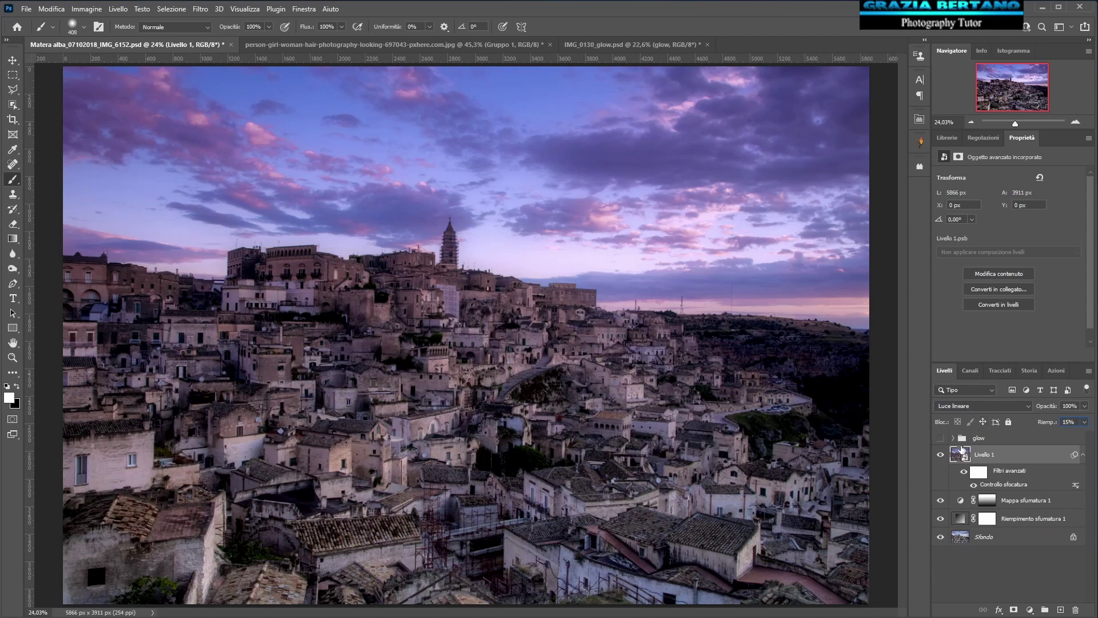
pyautogui.click(940, 455)
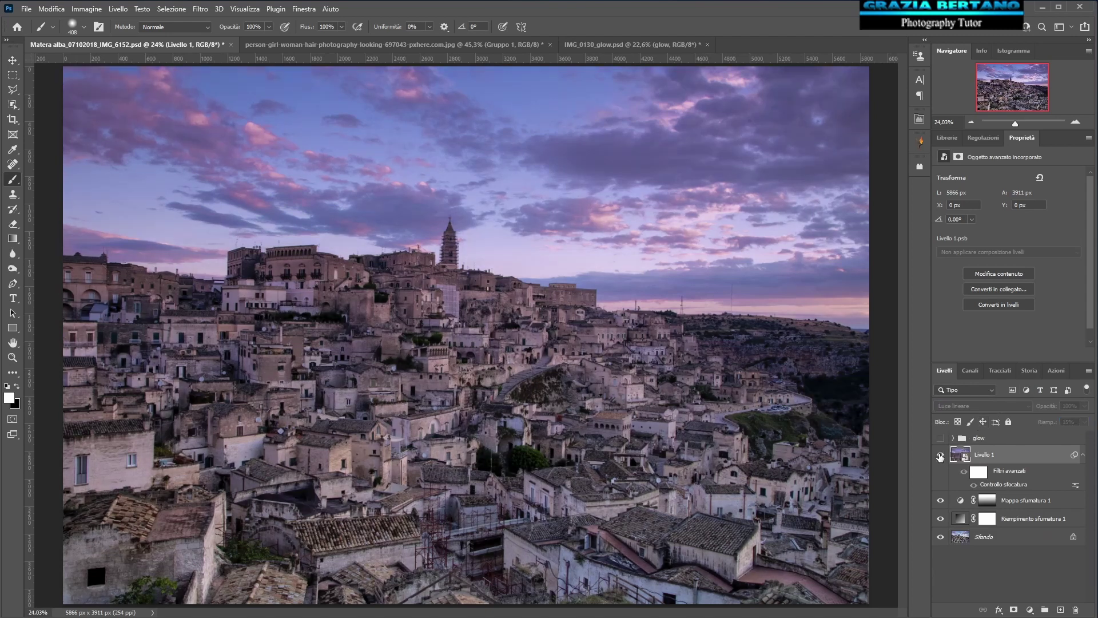
pyautogui.click(940, 455)
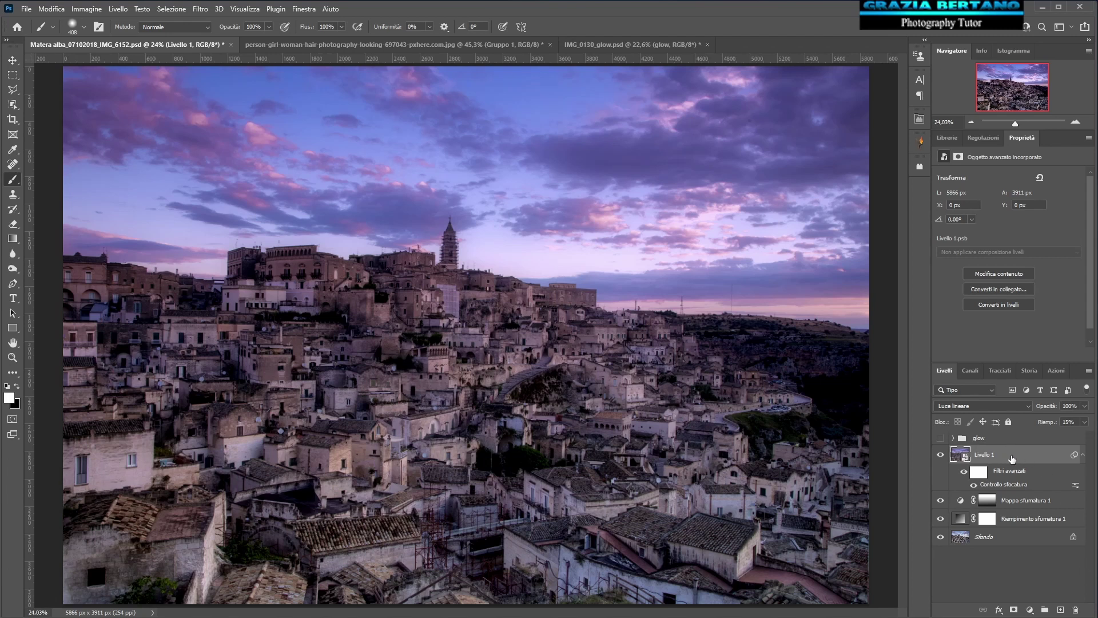
# Split the Underlying Layer black and white sliders so Livello 1 fades out of shadows and highlights (199)
pyautogui.doubleClick(1012, 459)
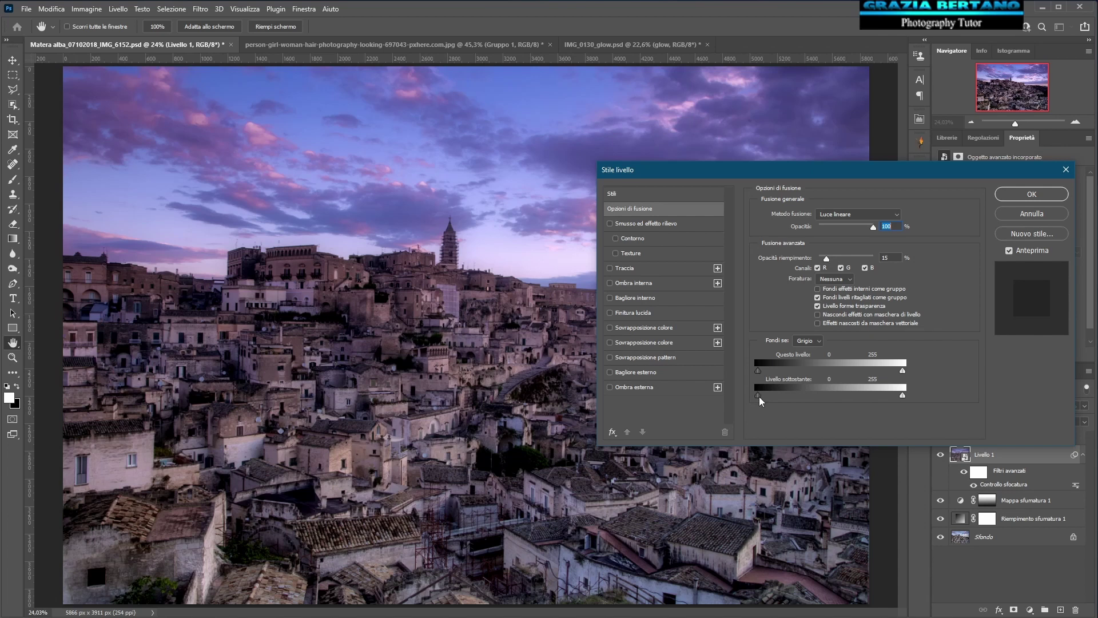
pyautogui.press('alt')
pyautogui.moveTo(774, 396); pyautogui.dragTo(797, 397)
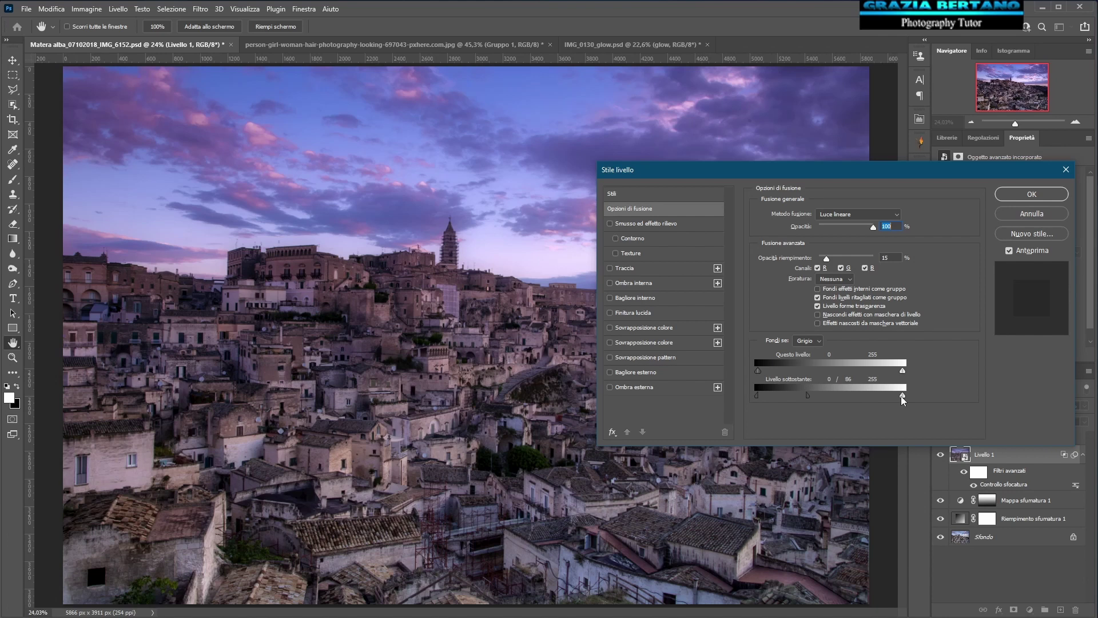
pyautogui.press('alt')
pyautogui.moveTo(903, 396); pyautogui.dragTo(875, 400)
pyautogui.moveTo(875, 399); pyautogui.dragTo(871, 399)
pyautogui.click(1032, 196)
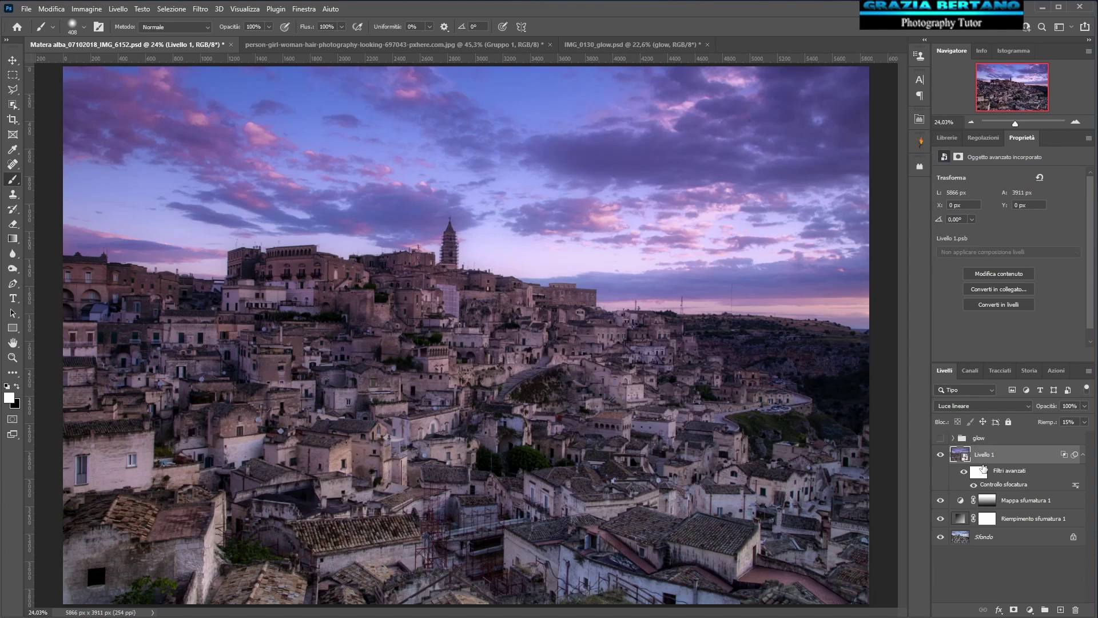
# Start renaming the Livello 1 layer
pyautogui.doubleClick(990, 454)
# Rename the Livello 1 layer to 'glow'
pyautogui.write('c')
pyautogui.press('Return')
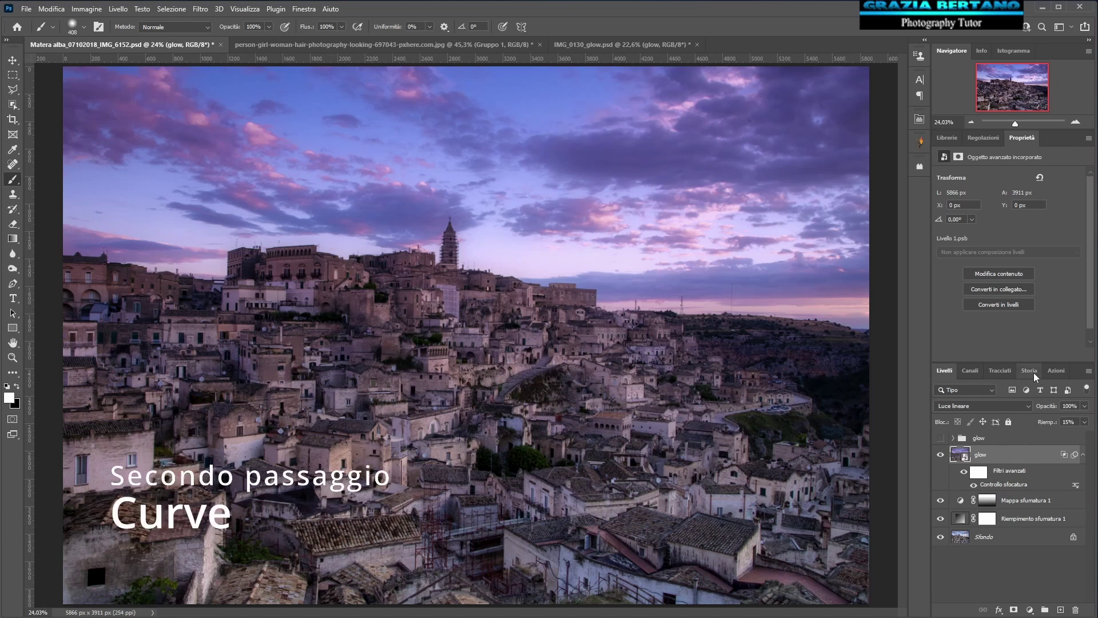
pyautogui.click(1030, 610)
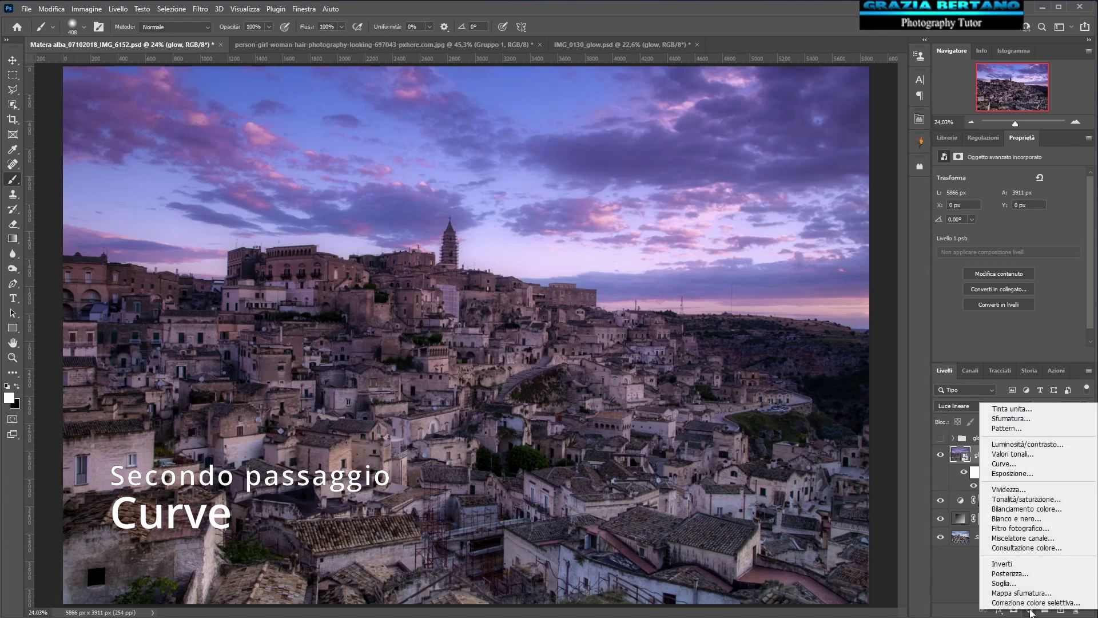
# Add a Curves layer clipped to glow and lift its midtones with several control points
pyautogui.click(1013, 466)
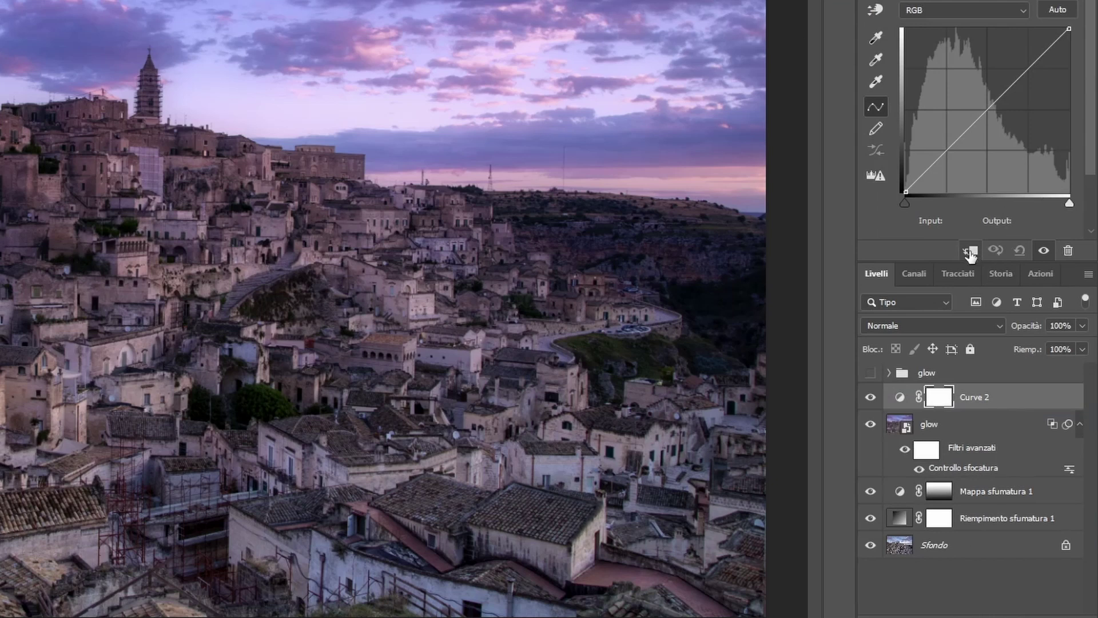
pyautogui.click(1009, 354)
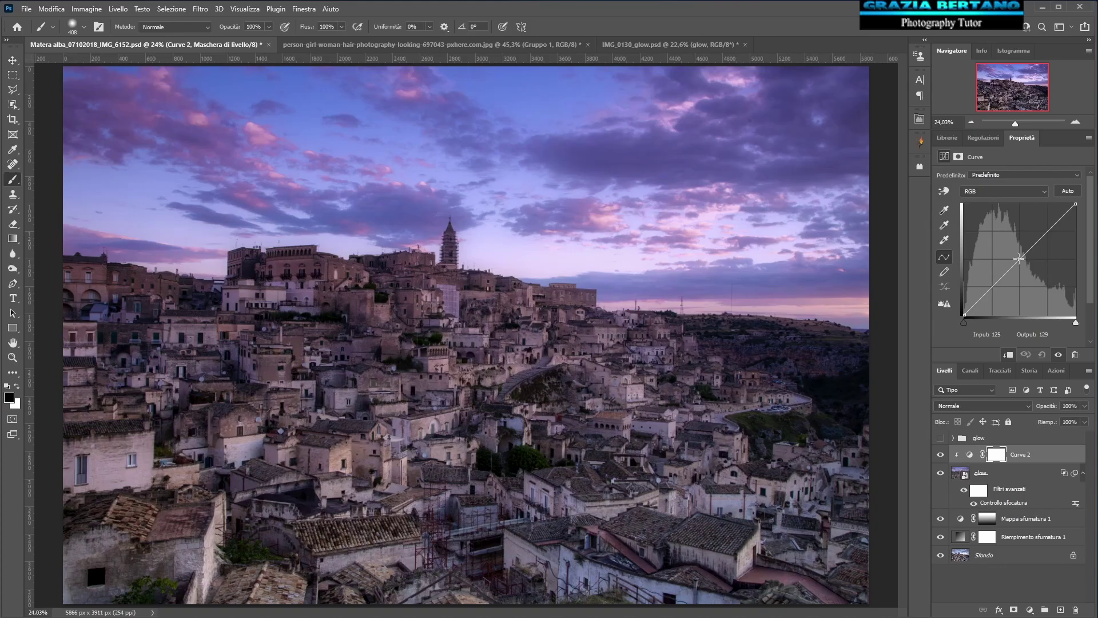
pyautogui.click(1020, 259)
pyautogui.click(992, 286)
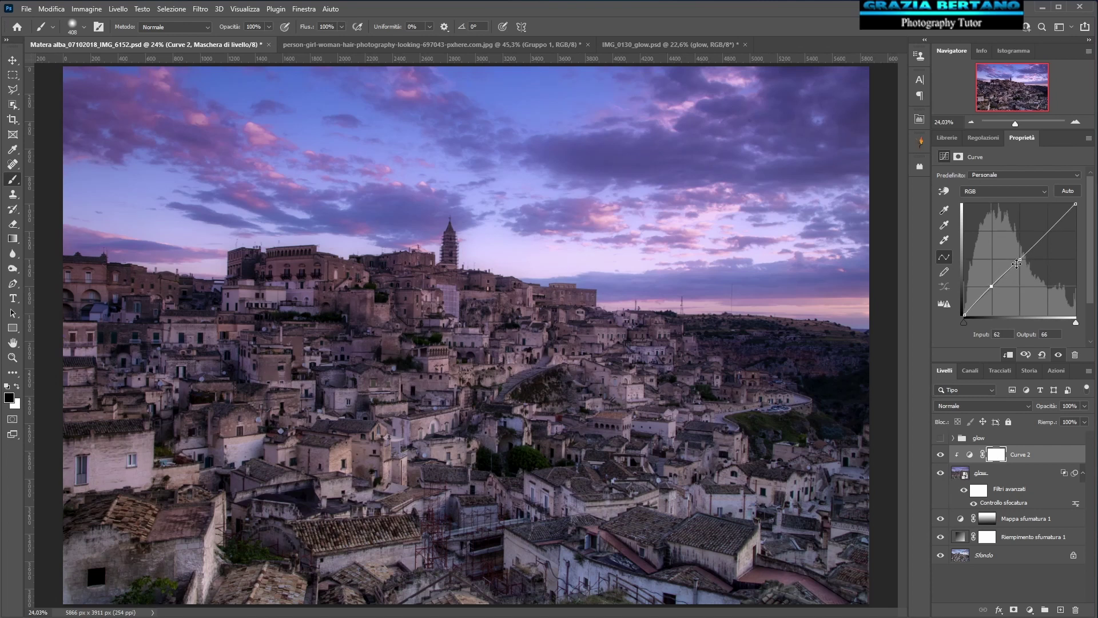
pyautogui.click(1050, 232)
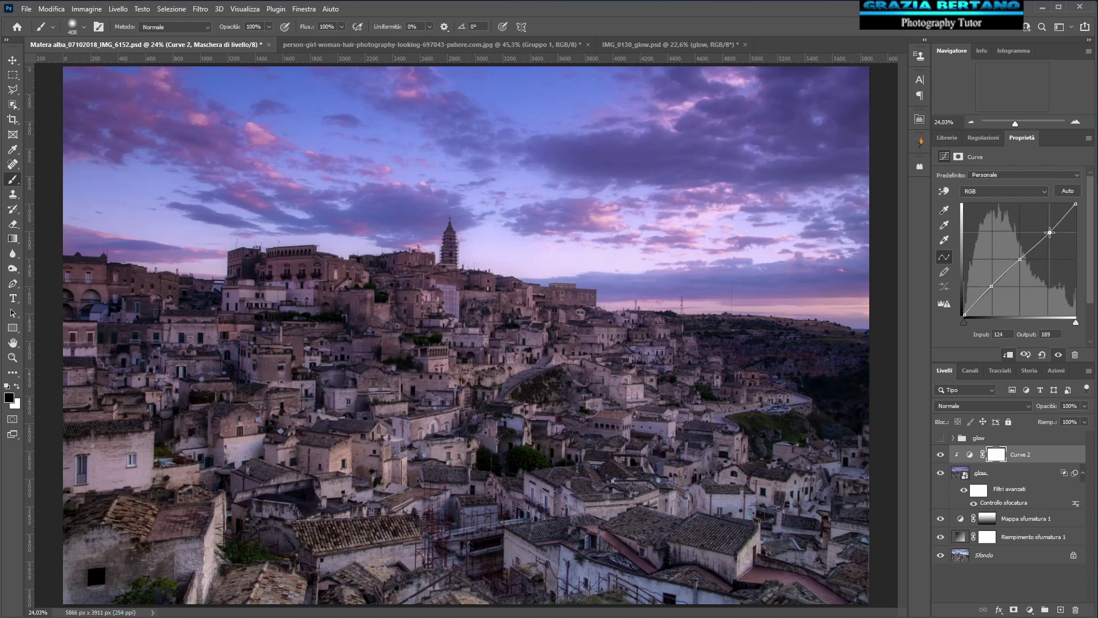
pyautogui.click(1021, 259)
pyautogui.moveTo(1020, 259); pyautogui.dragTo(1009, 244)
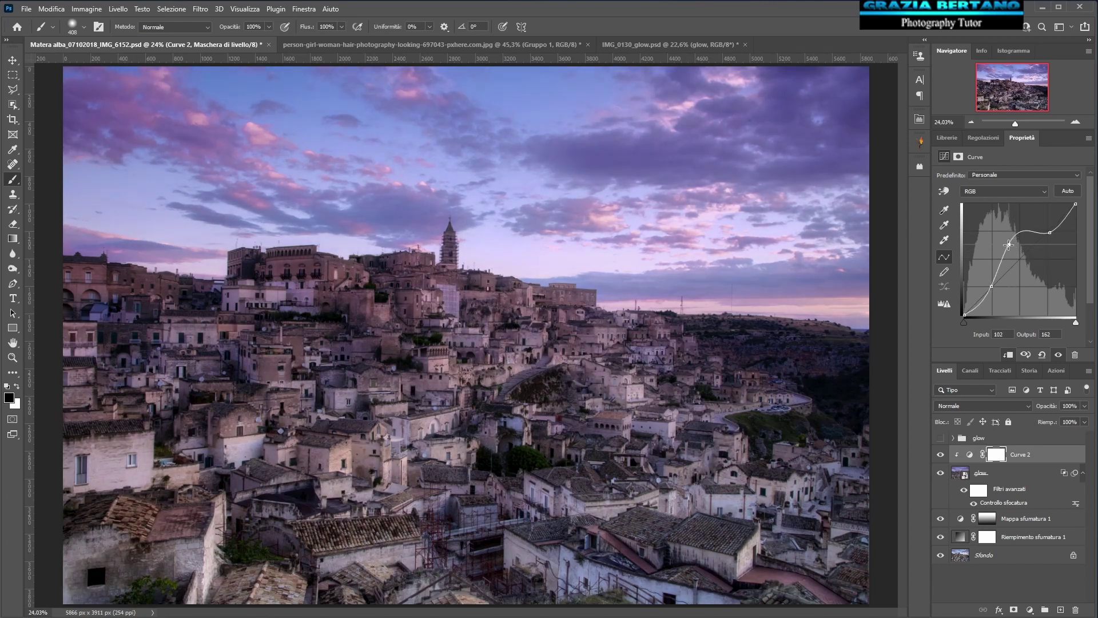
pyautogui.moveTo(1008, 244); pyautogui.dragTo(1006, 245)
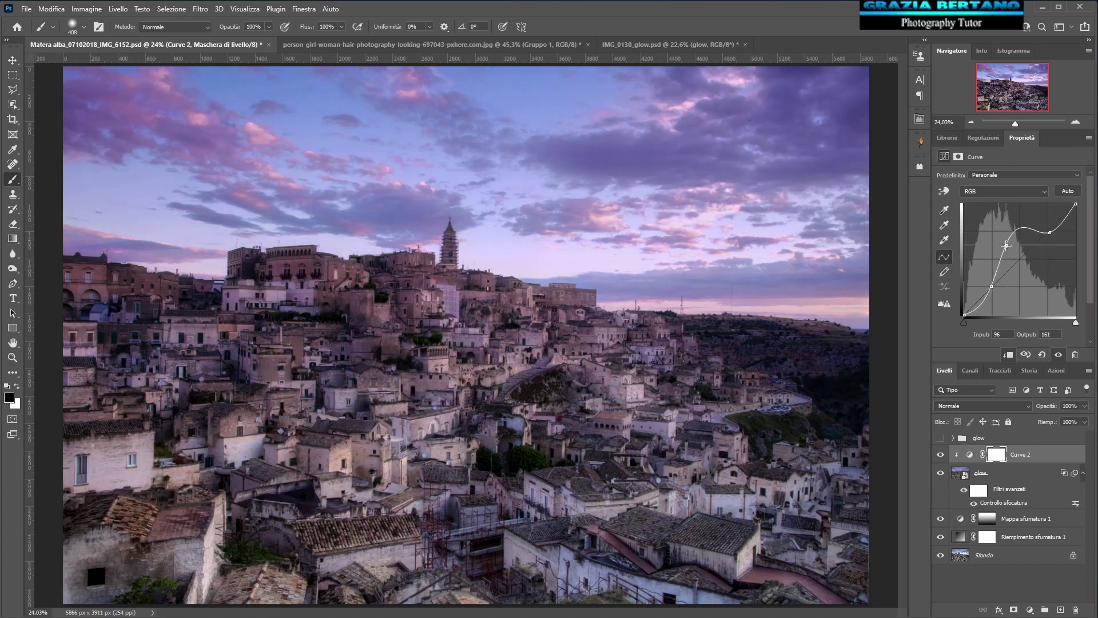
pyautogui.click(993, 286)
pyautogui.moveTo(1050, 233)
pyautogui.mouseDown()
pyautogui.moveTo(1050, 218)
pyautogui.moveTo(1052, 230)
pyautogui.mouseUp()
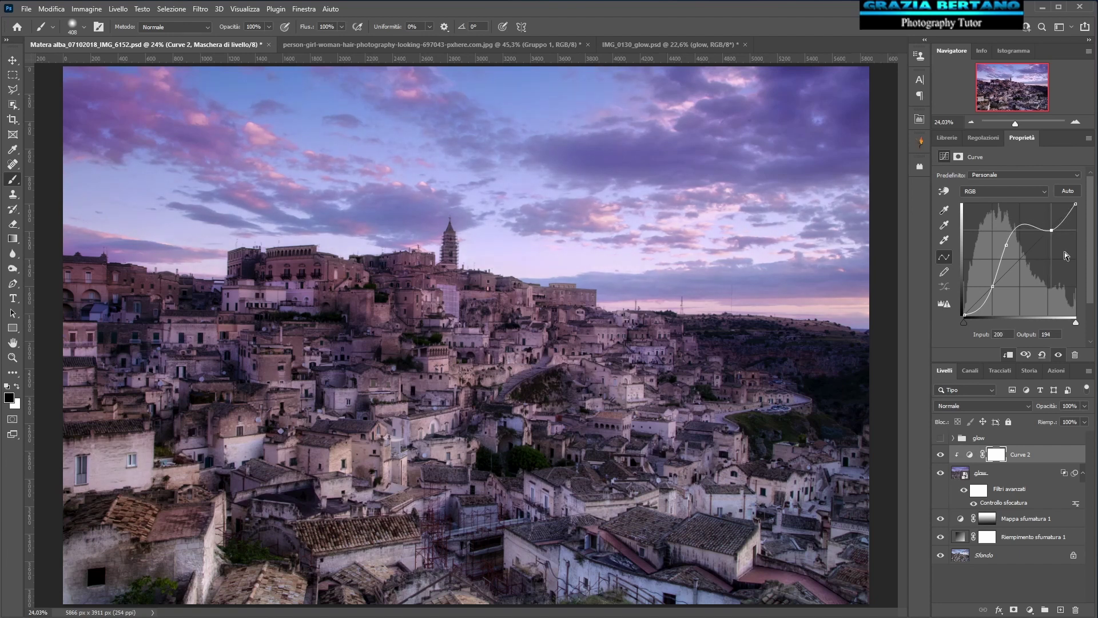
pyautogui.moveTo(1007, 245); pyautogui.dragTo(1003, 244)
# Set Curve 2 to Luminosità blend mode and push its upper points higher to brighten further
pyautogui.click(983, 406)
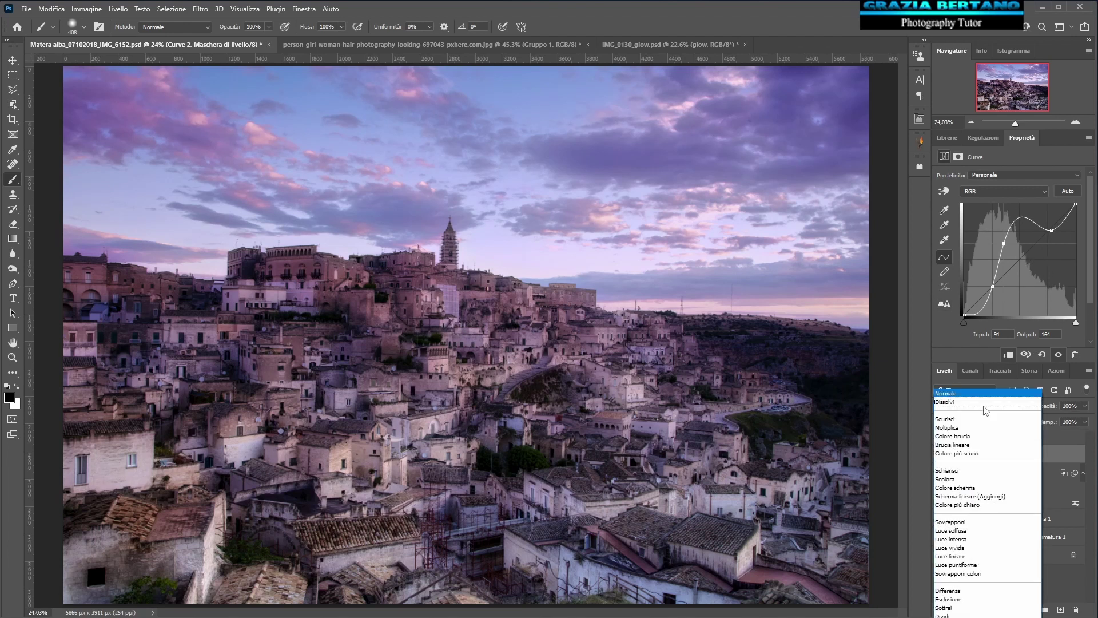
pyautogui.press('Return')
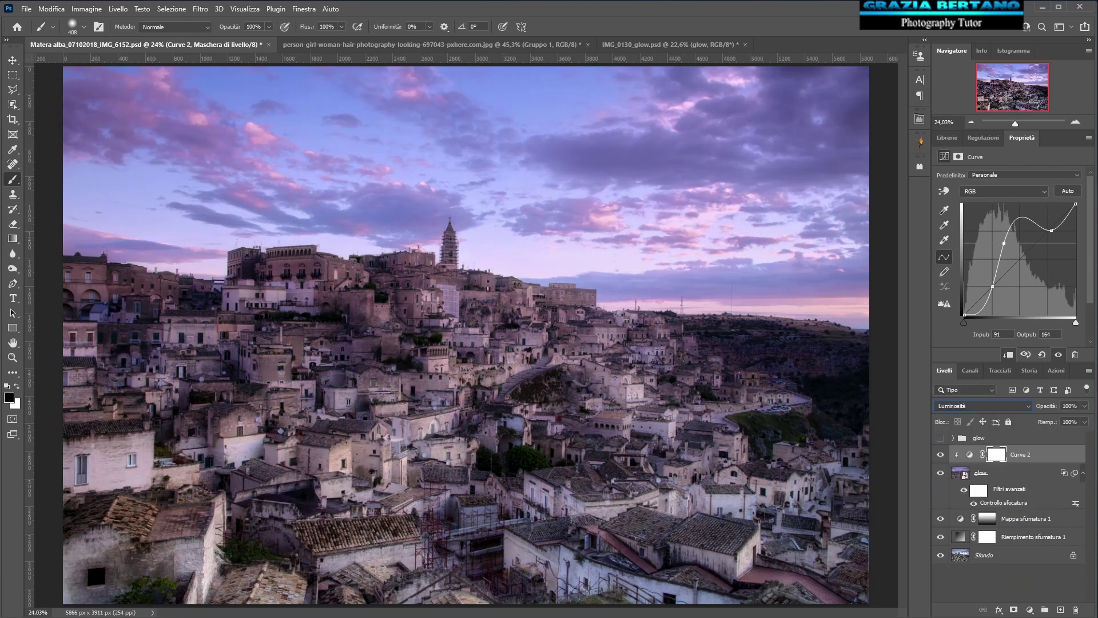
pyautogui.click(992, 284)
pyautogui.click(1050, 230)
pyautogui.moveTo(1051, 230); pyautogui.dragTo(1047, 220)
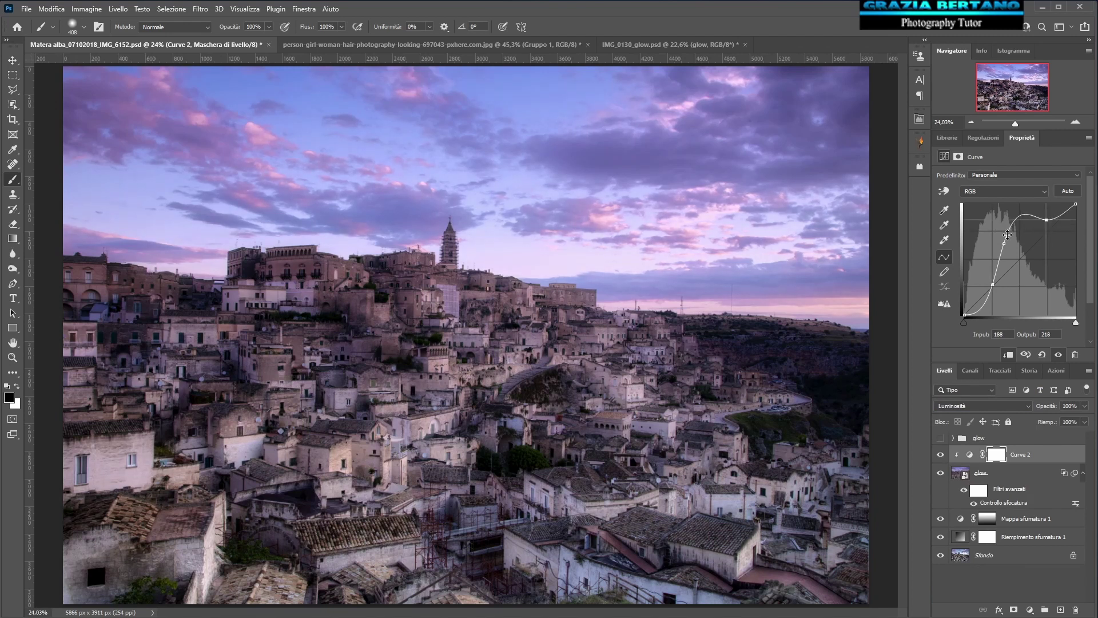
pyautogui.moveTo(1005, 243); pyautogui.dragTo(1005, 233)
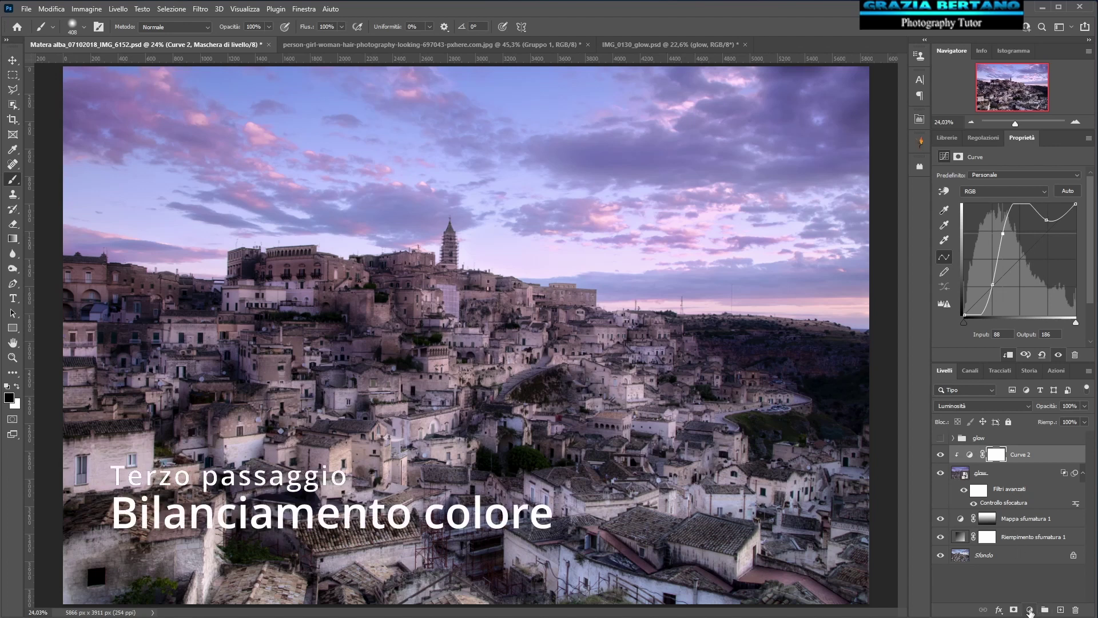
# Add Bilanciamento colore 2 with midtones Cyan–Rosso +15, Magenta–Verde -11, Giallo–Blu +11
pyautogui.click(1030, 611)
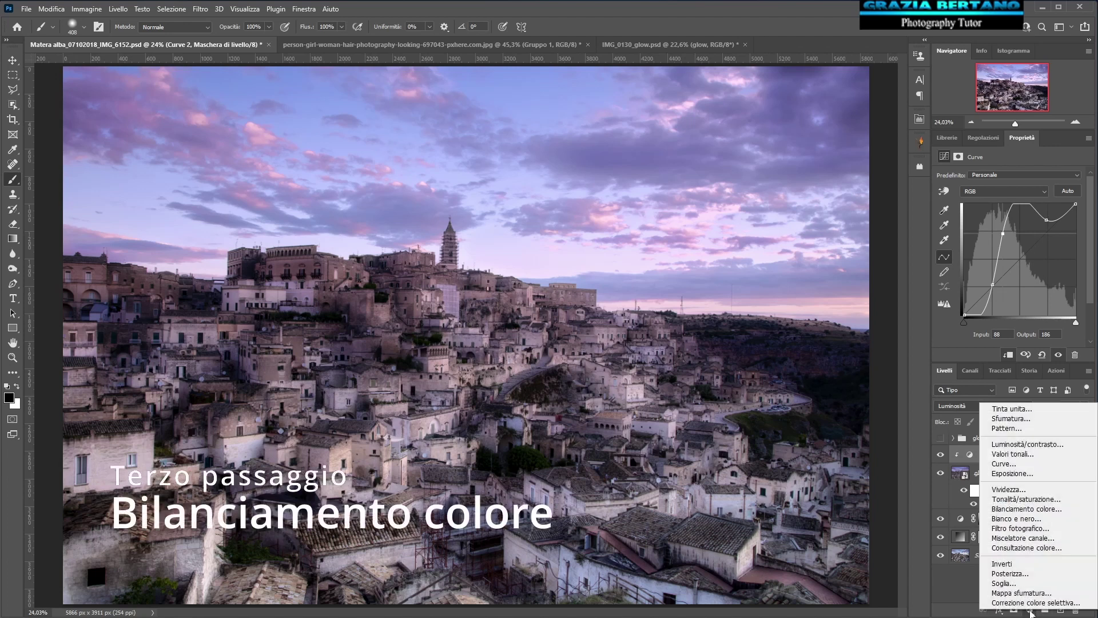
pyautogui.click(1041, 510)
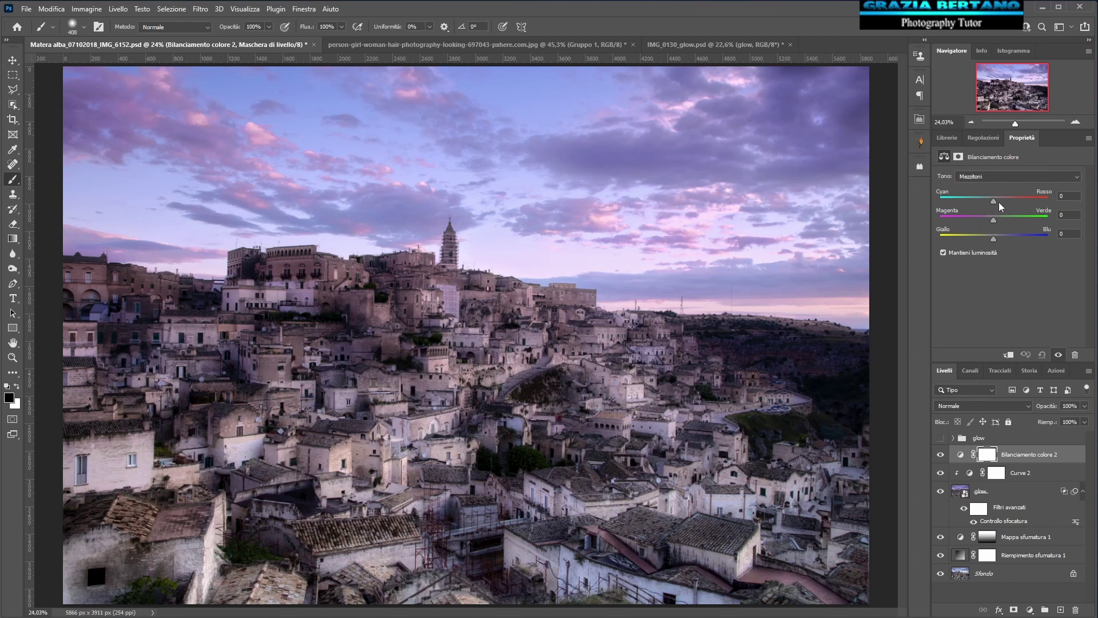
pyautogui.moveTo(991, 200); pyautogui.dragTo(945, 203)
pyautogui.moveTo(950, 203)
pyautogui.mouseDown()
pyautogui.moveTo(1001, 200)
pyautogui.moveTo(994, 218)
pyautogui.moveTo(966, 218)
pyautogui.moveTo(1047, 223)
pyautogui.moveTo(996, 222)
pyautogui.mouseUp()
pyautogui.moveTo(994, 238)
pyautogui.mouseDown()
pyautogui.moveTo(1052, 237)
pyautogui.moveTo(971, 238)
pyautogui.mouseUp()
pyautogui.moveTo(998, 238); pyautogui.dragTo(1017, 238)
# Switch Tono to Ombre and set Cyan–Rosso -12, Magenta–Verde -13, Giallo–Blu -14
pyautogui.click(1006, 177)
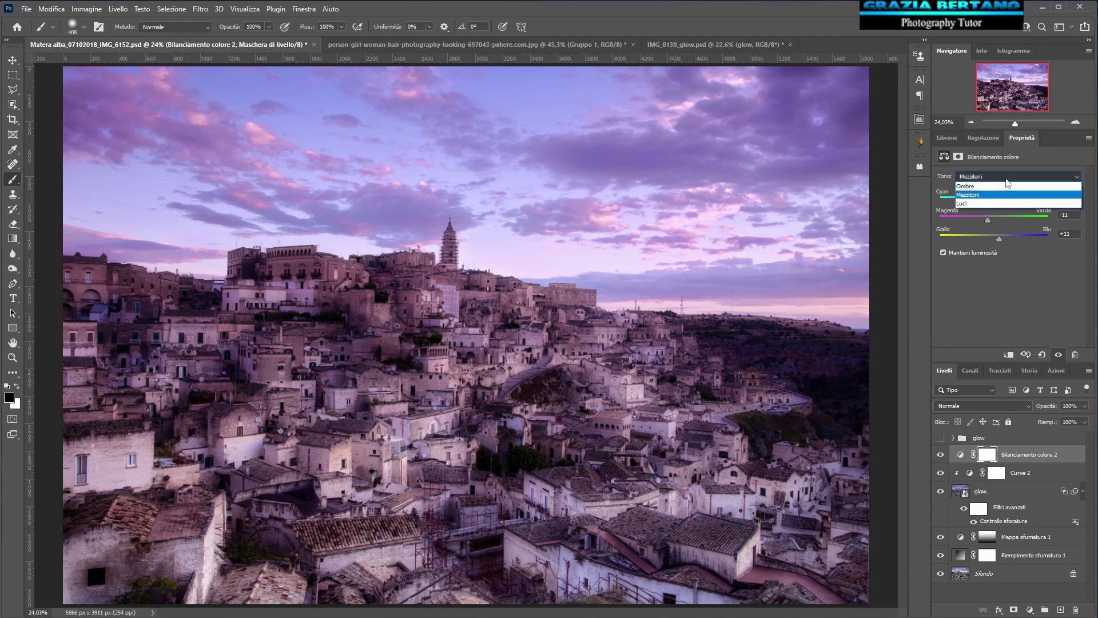
pyautogui.click(978, 186)
pyautogui.moveTo(995, 200)
pyautogui.mouseDown()
pyautogui.moveTo(1025, 200)
pyautogui.moveTo(955, 205)
pyautogui.moveTo(987, 203)
pyautogui.mouseUp()
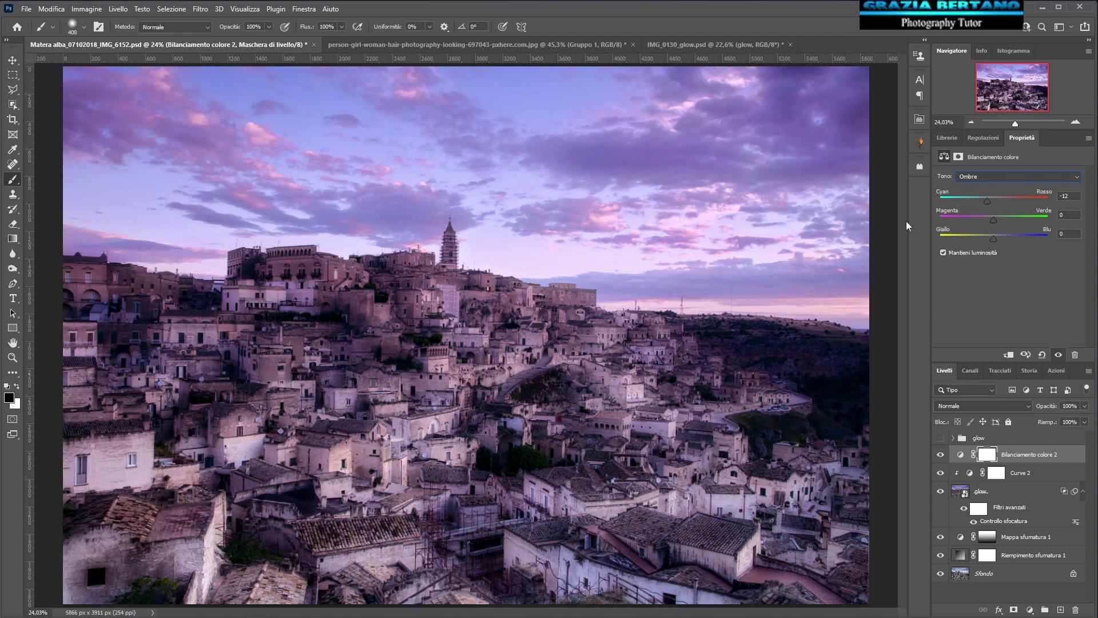
pyautogui.moveTo(994, 218)
pyautogui.mouseDown()
pyautogui.moveTo(1014, 219)
pyautogui.moveTo(1000, 219)
pyautogui.mouseUp()
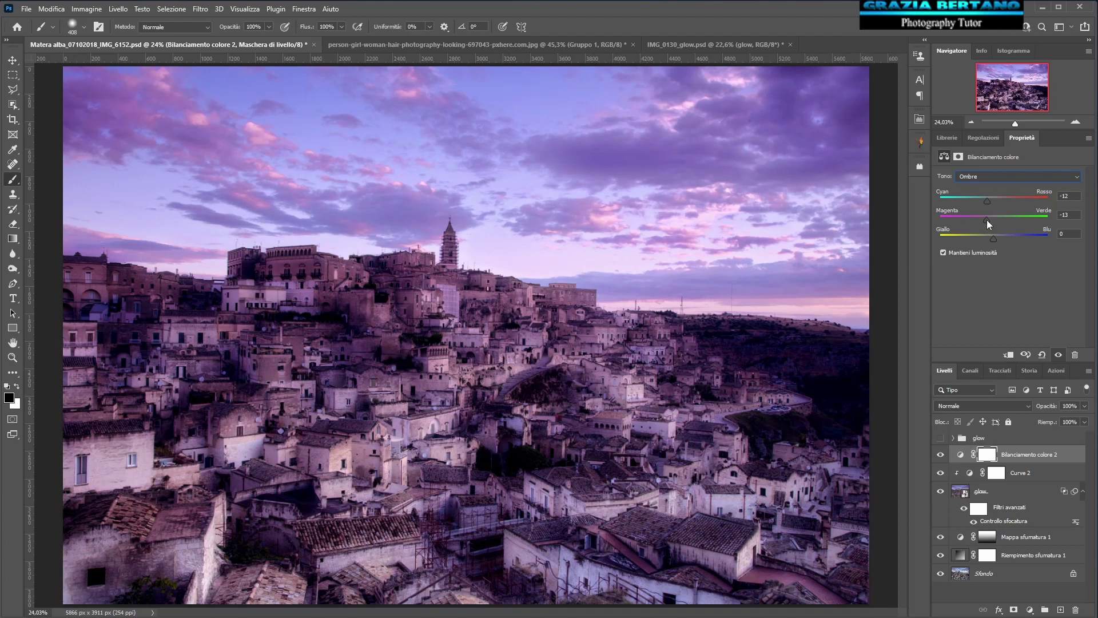
pyautogui.moveTo(994, 239)
pyautogui.mouseDown()
pyautogui.moveTo(1008, 242)
pyautogui.moveTo(990, 242)
pyautogui.mouseUp()
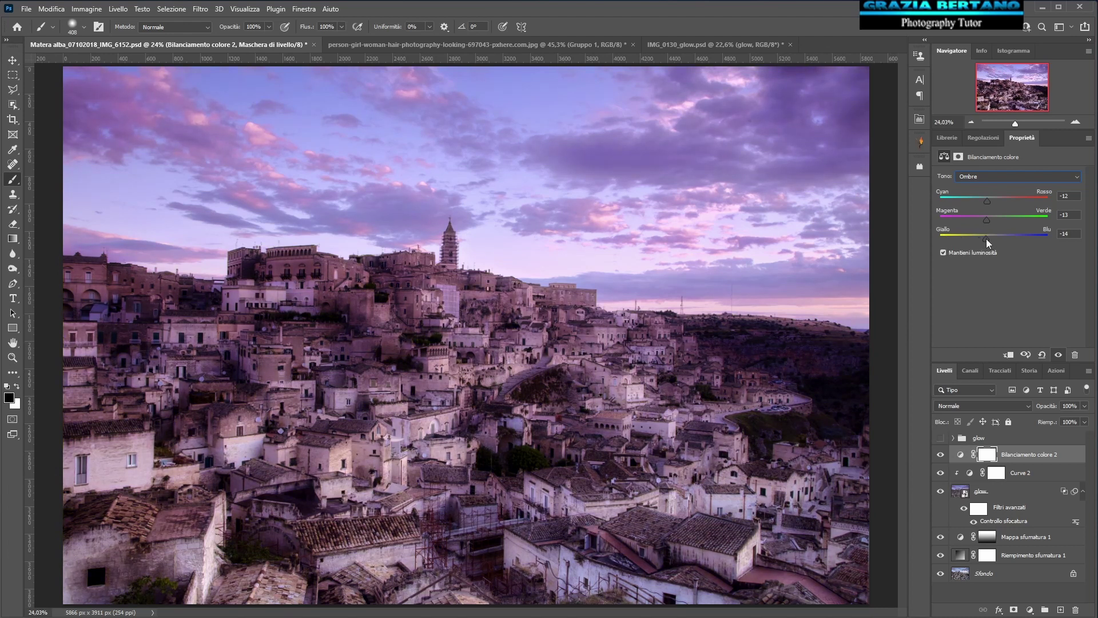
# Set the Luci (highlights) tone to Cyan–Red +28, Magenta–Green -24 and Yellow–Blue +33, clipped to the layers below
pyautogui.click(1000, 176)
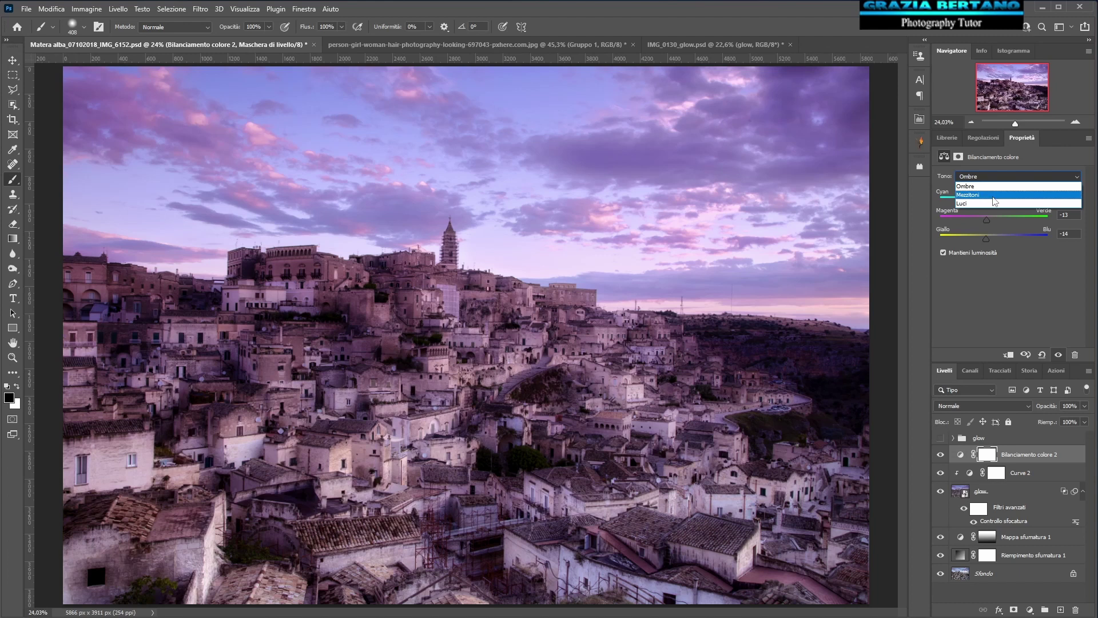
pyautogui.click(992, 200)
pyautogui.moveTo(994, 200); pyautogui.dragTo(1007, 200)
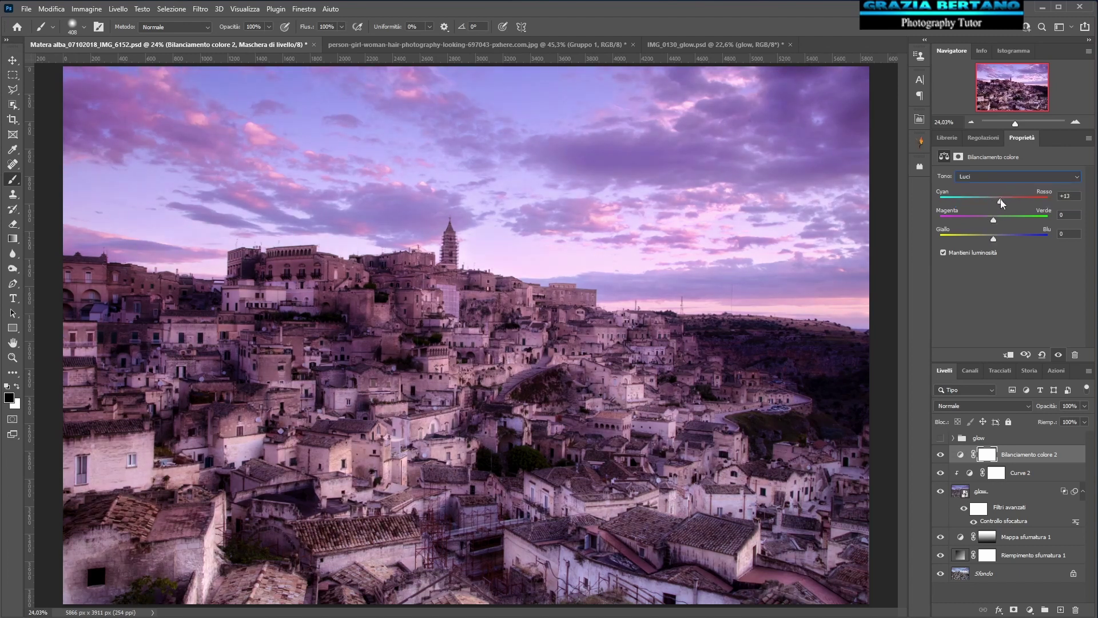
pyautogui.moveTo(1004, 198); pyautogui.dragTo(1000, 199)
pyautogui.moveTo(995, 220); pyautogui.dragTo(988, 215)
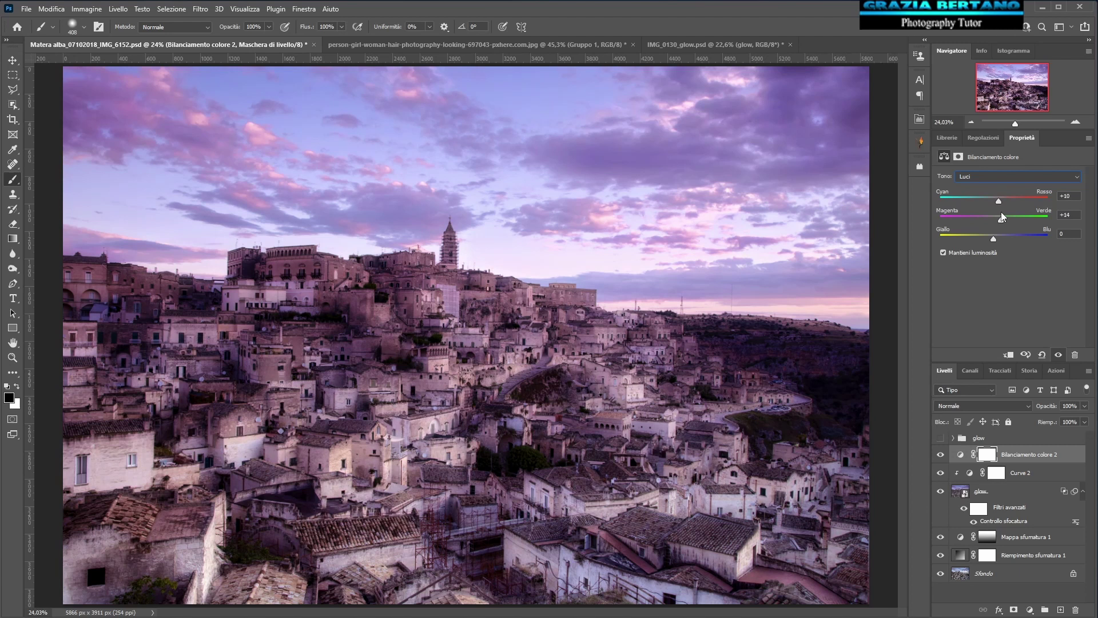
pyautogui.moveTo(994, 237)
pyautogui.mouseDown()
pyautogui.moveTo(1007, 237)
pyautogui.moveTo(997, 233)
pyautogui.mouseUp()
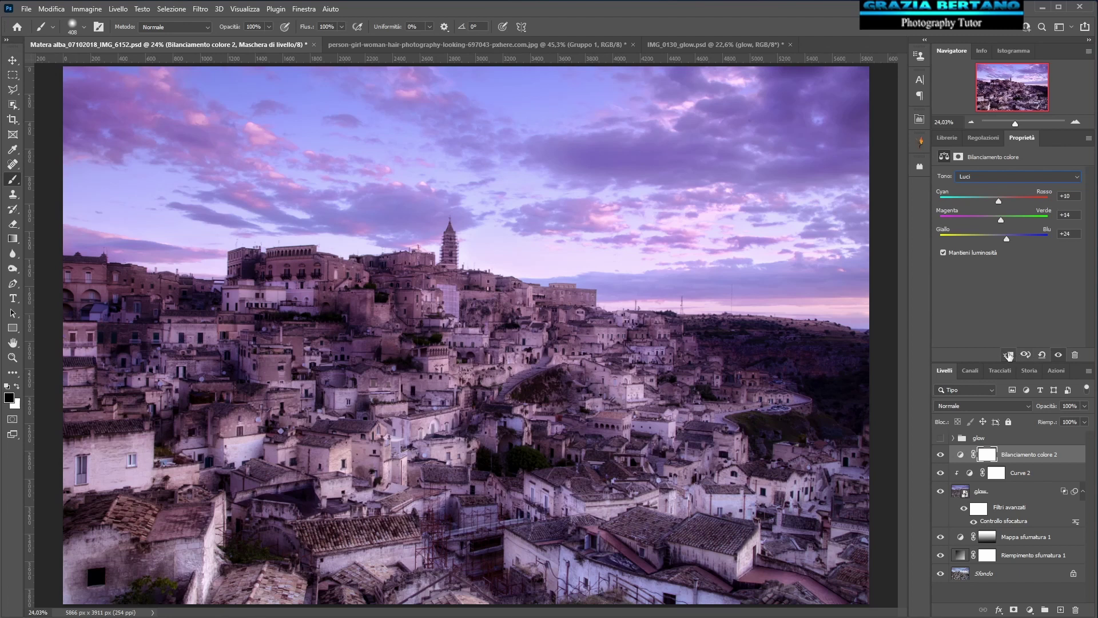
pyautogui.click(1009, 356)
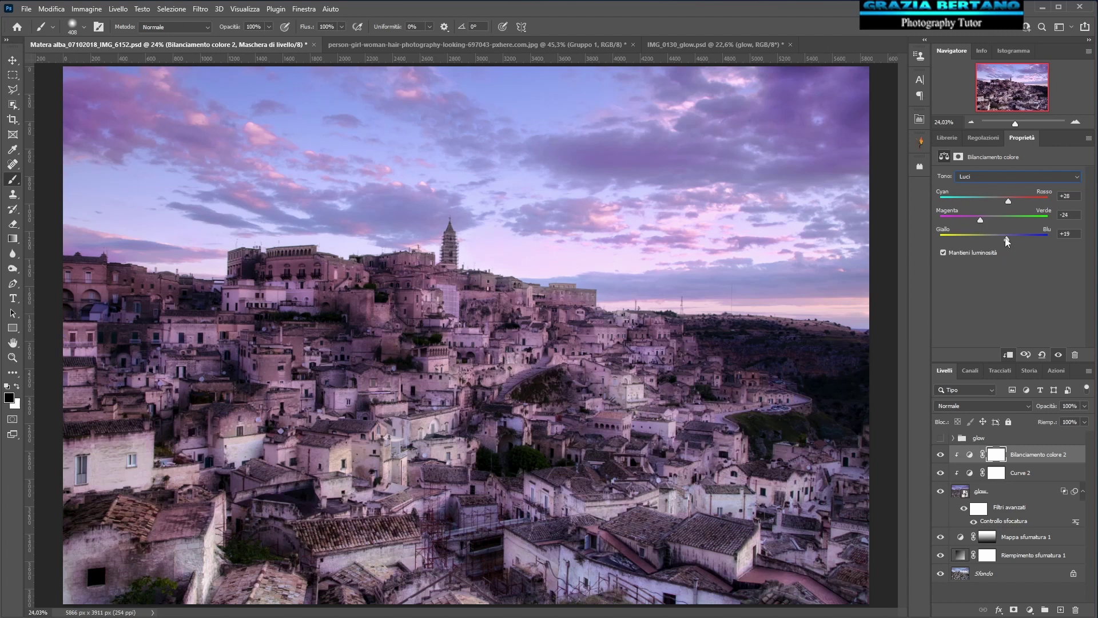
pyautogui.moveTo(1015, 236); pyautogui.dragTo(993, 236)
# Shift the midtones toward green on the Magenta–Green slider
pyautogui.click(997, 176)
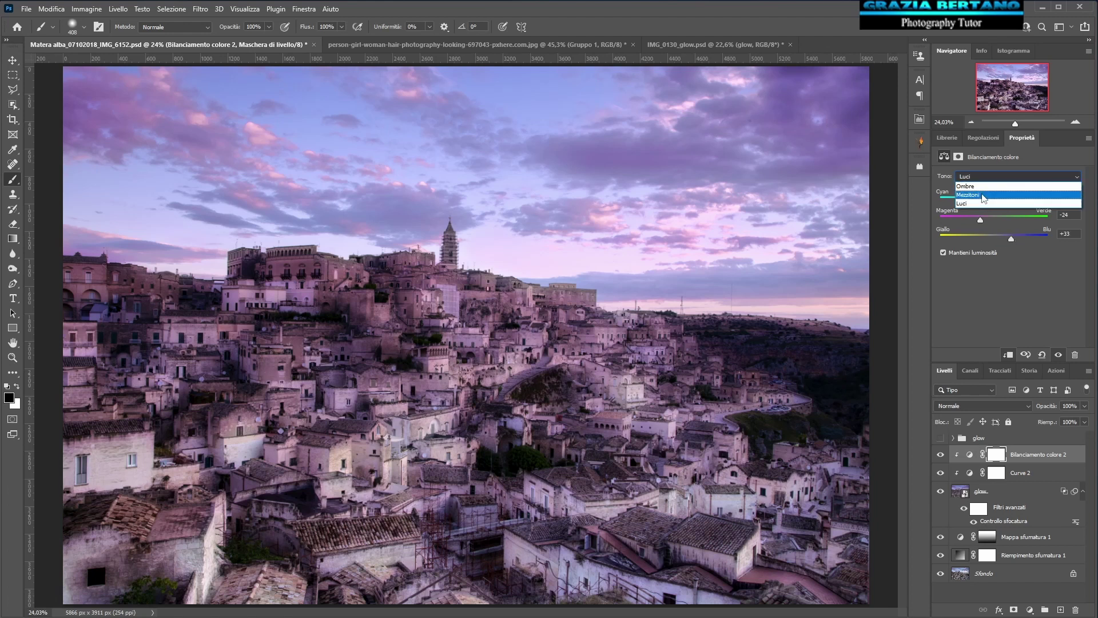
pyautogui.click(984, 195)
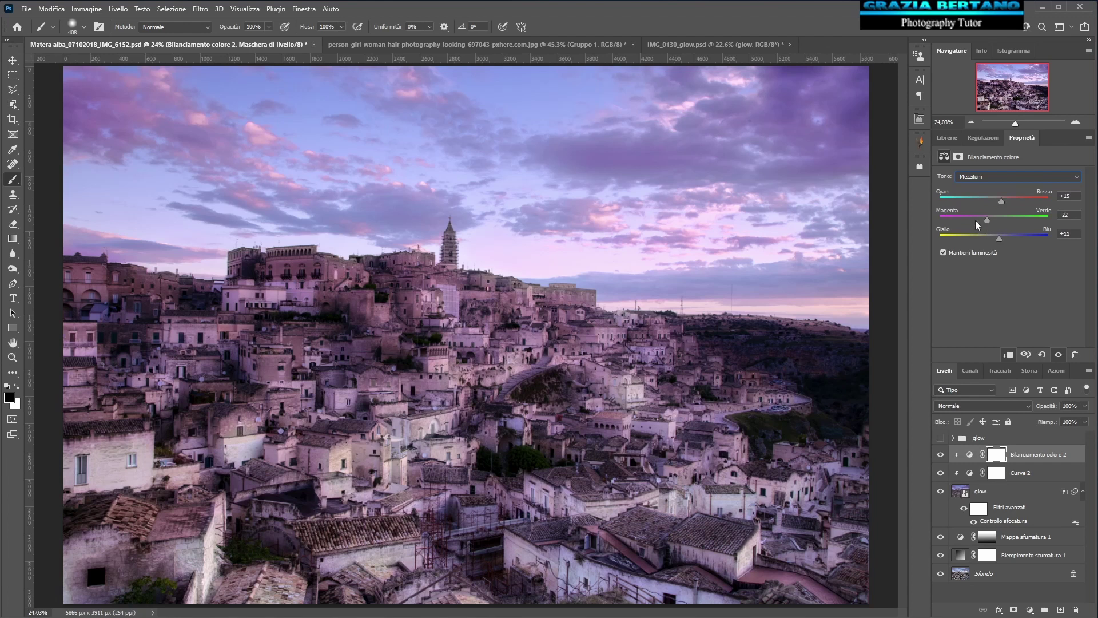
pyautogui.moveTo(989, 221); pyautogui.dragTo(1007, 220)
# Retune the shadows to +20, -15 and -5, warming them toward red
pyautogui.click(992, 175)
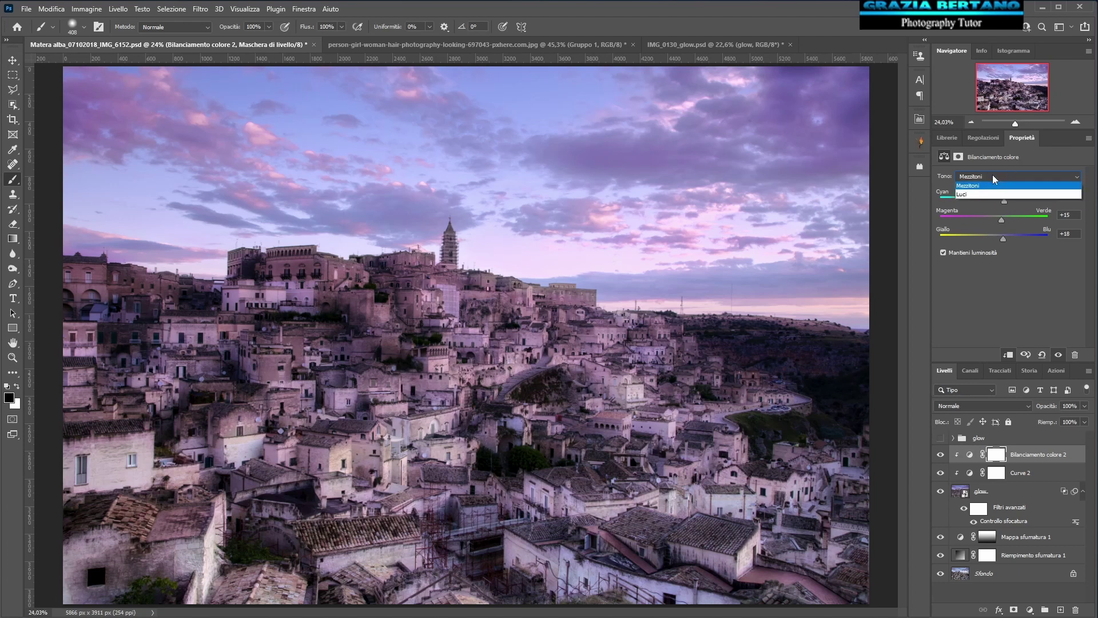
pyautogui.click(993, 185)
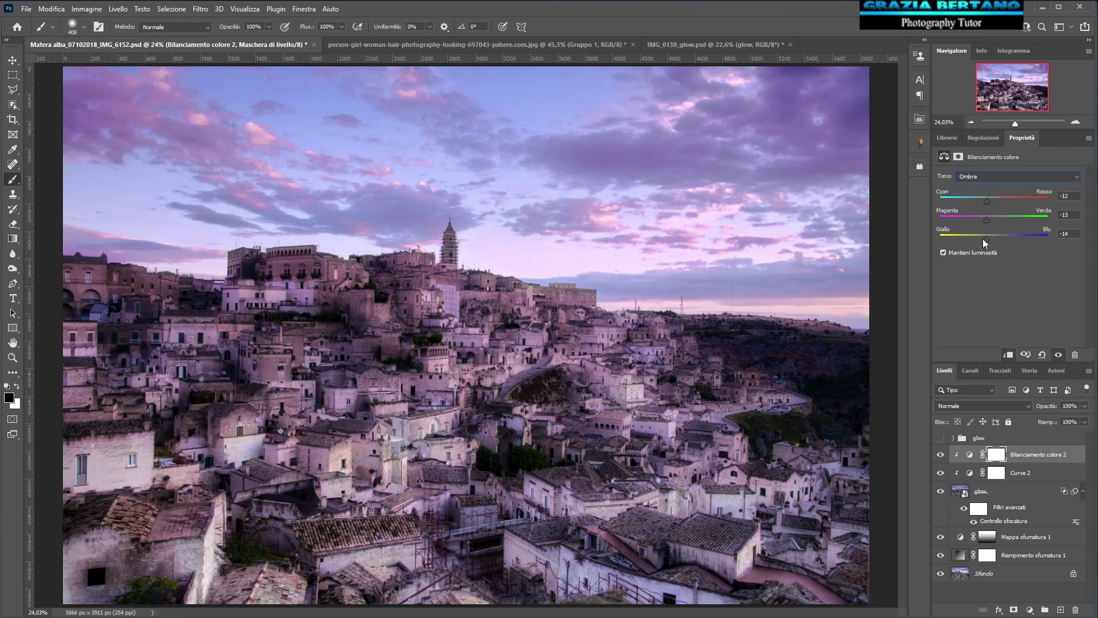
pyautogui.moveTo(991, 238); pyautogui.dragTo(1017, 238)
pyautogui.click(1001, 239)
pyautogui.moveTo(987, 201); pyautogui.dragTo(1016, 201)
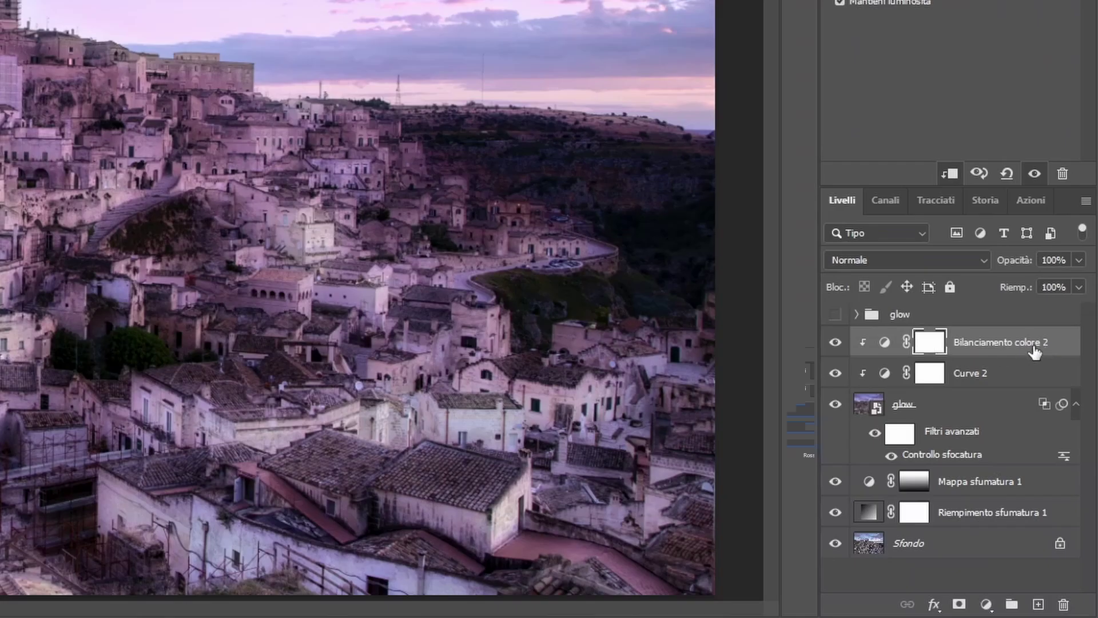
pyautogui.keyDown('shift'); pyautogui.click(948, 408); pyautogui.keyUp('shift')
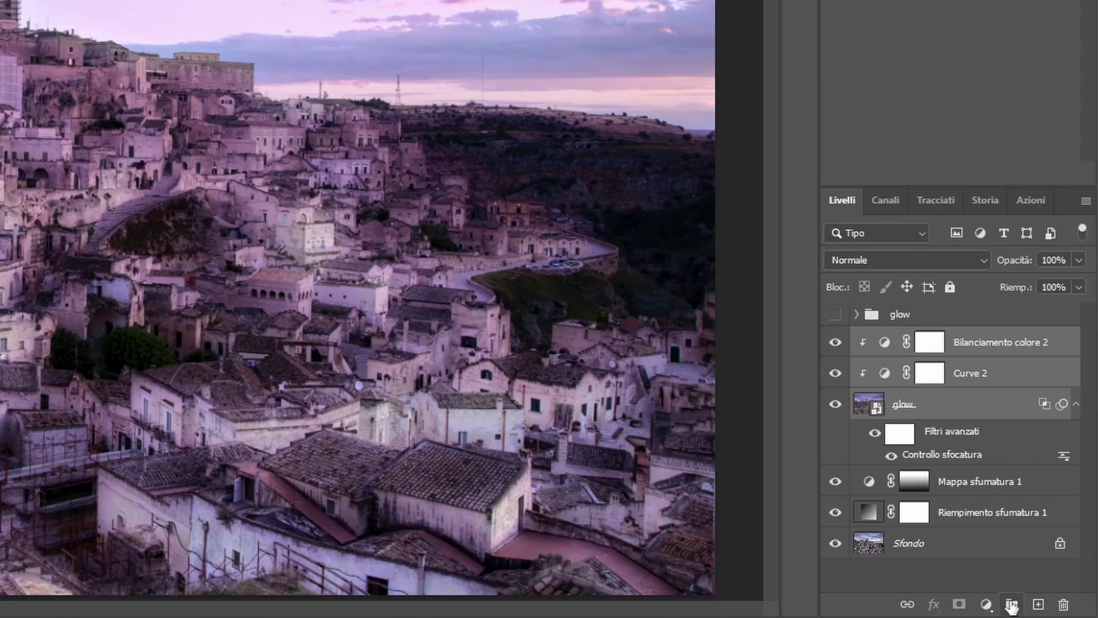
# Group the selected colour balance, curves and glow layers into a group named 'glow'
pyautogui.click(1012, 605)
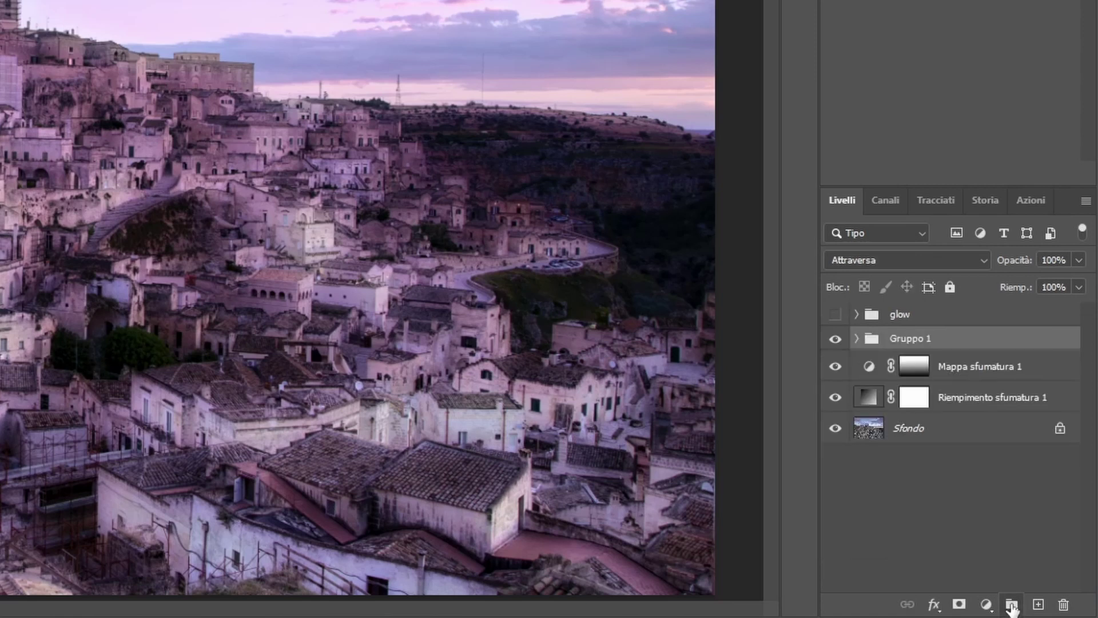
pyautogui.doubleClick(913, 338)
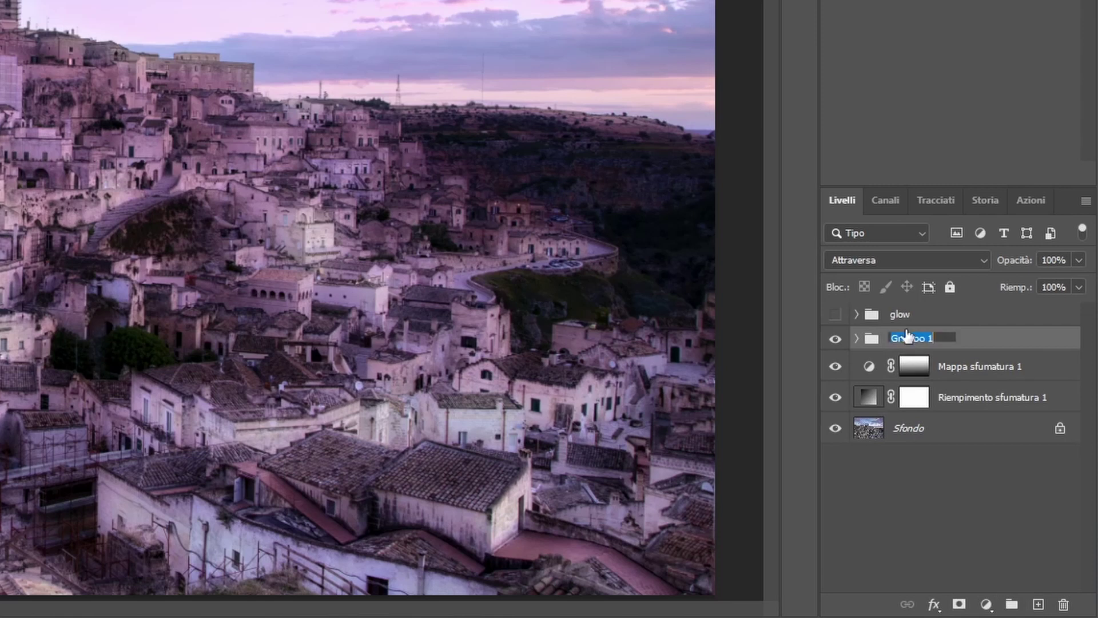
pyautogui.write('glo')
pyautogui.write('w')
pyautogui.press('Return')
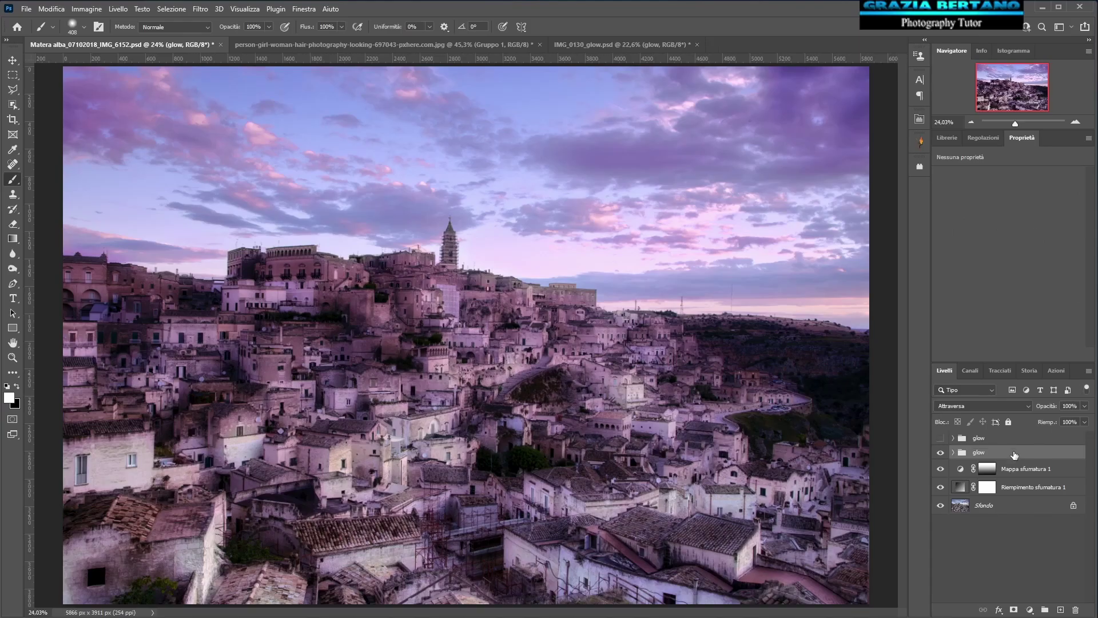
# Toggle the glow group's visibility off and on to compare before and after
pyautogui.click(940, 453)
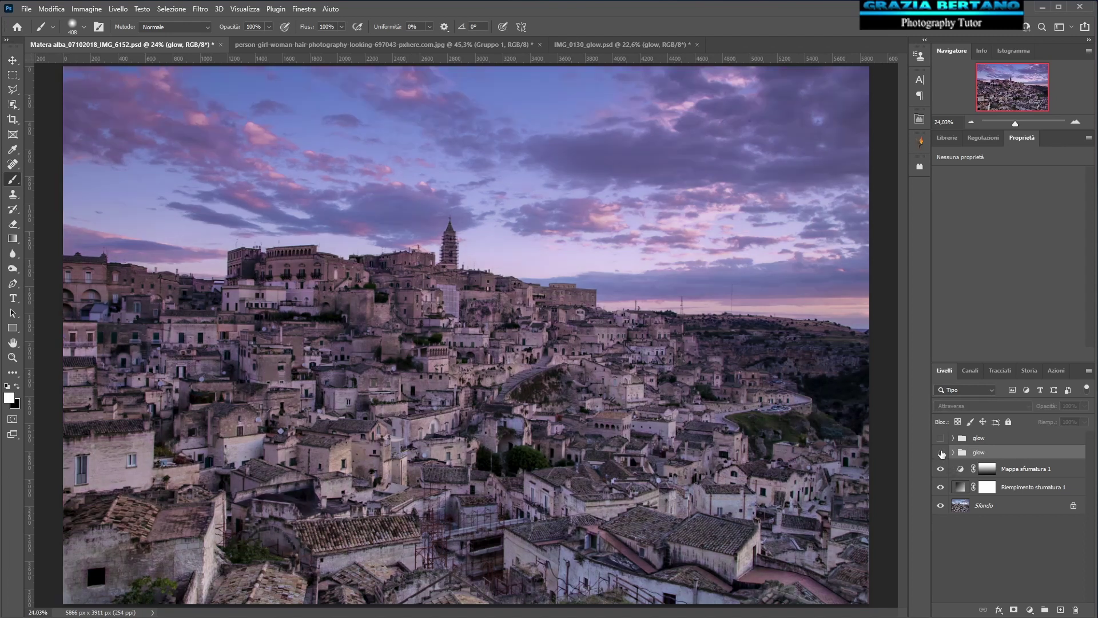
pyautogui.click(941, 453)
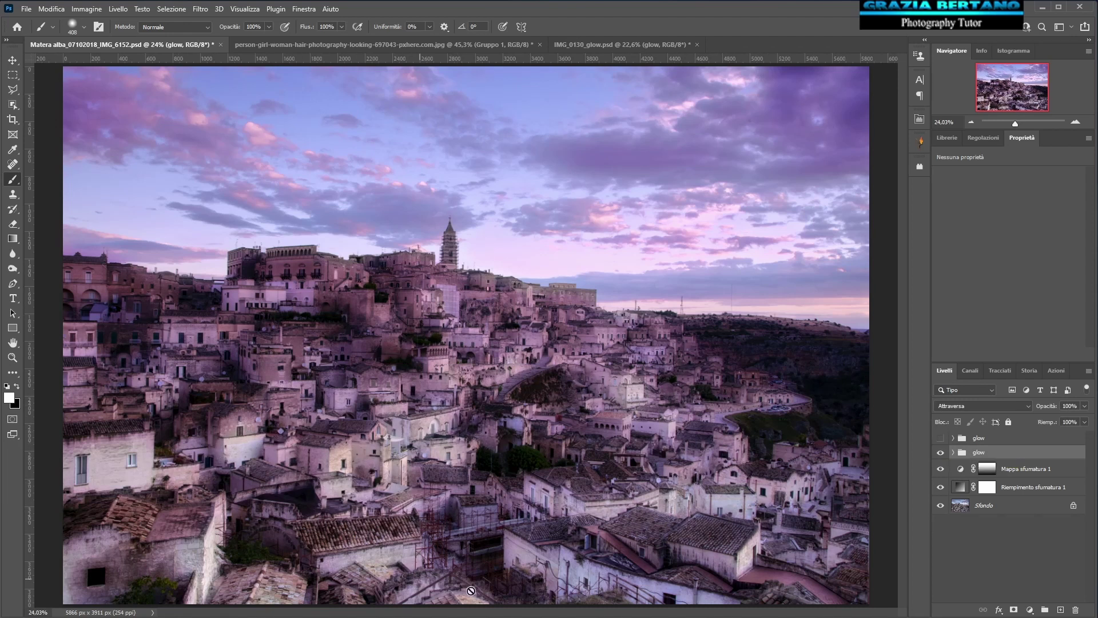
pyautogui.click(940, 454)
# Switch to the woman's portrait and duplicate the Sfondo layer as Sfondo copia
pyautogui.click(316, 45)
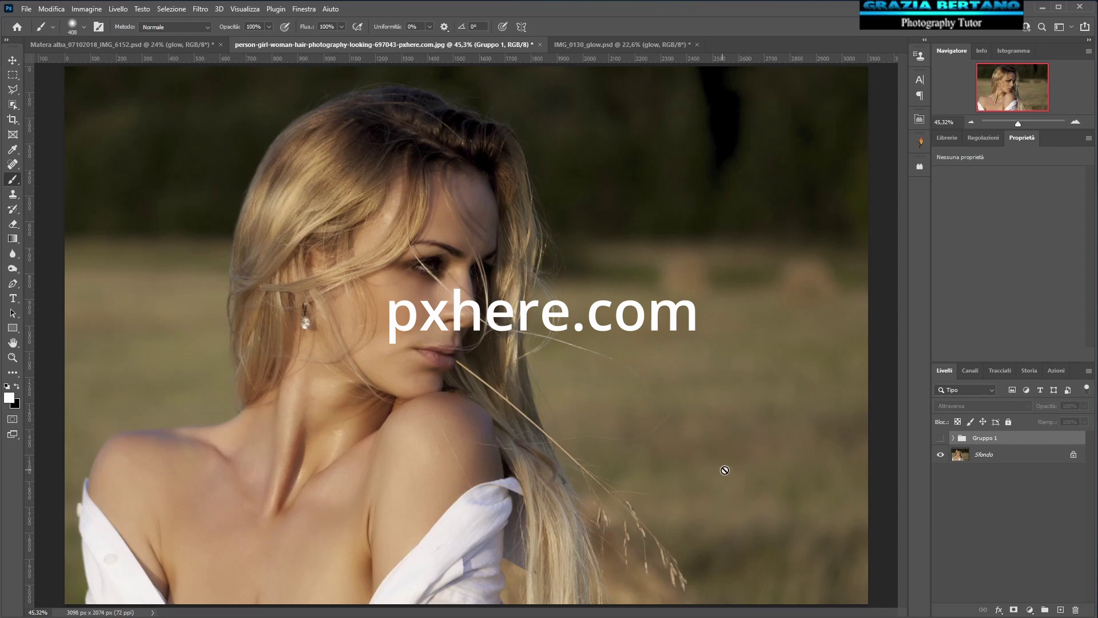
pyautogui.click(991, 454)
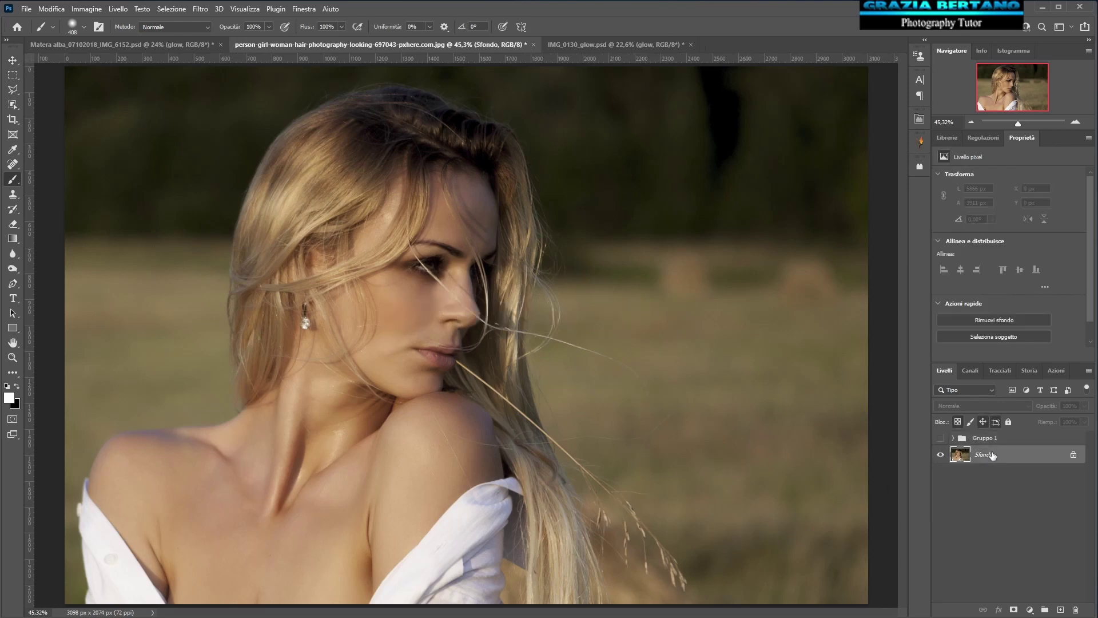
pyautogui.hotkey('ctrl', 'j')
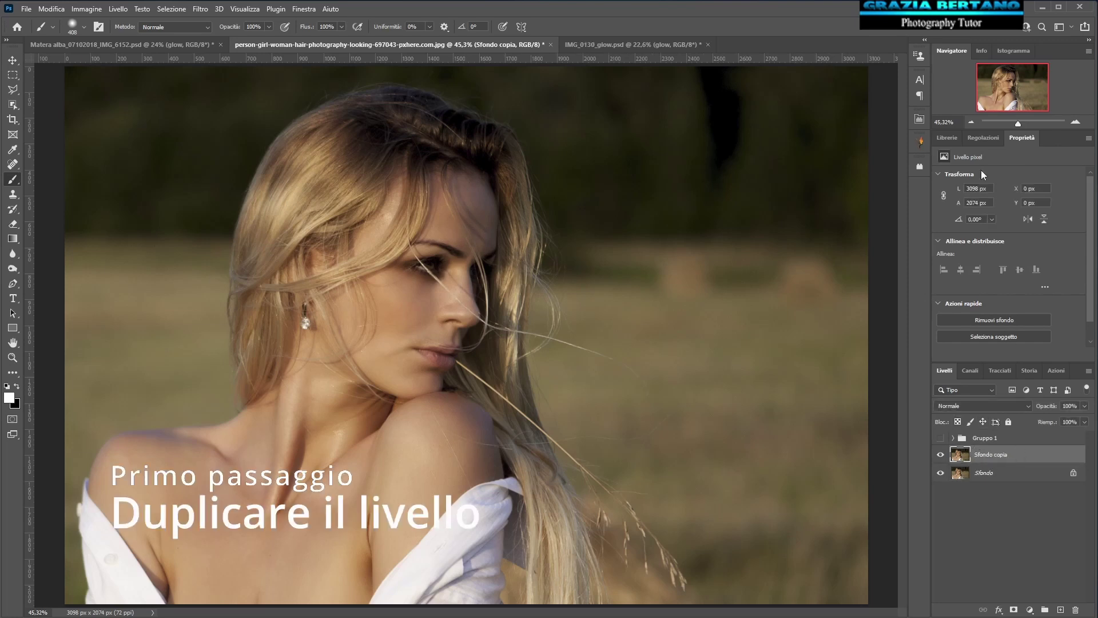
pyautogui.rightClick(1022, 453)
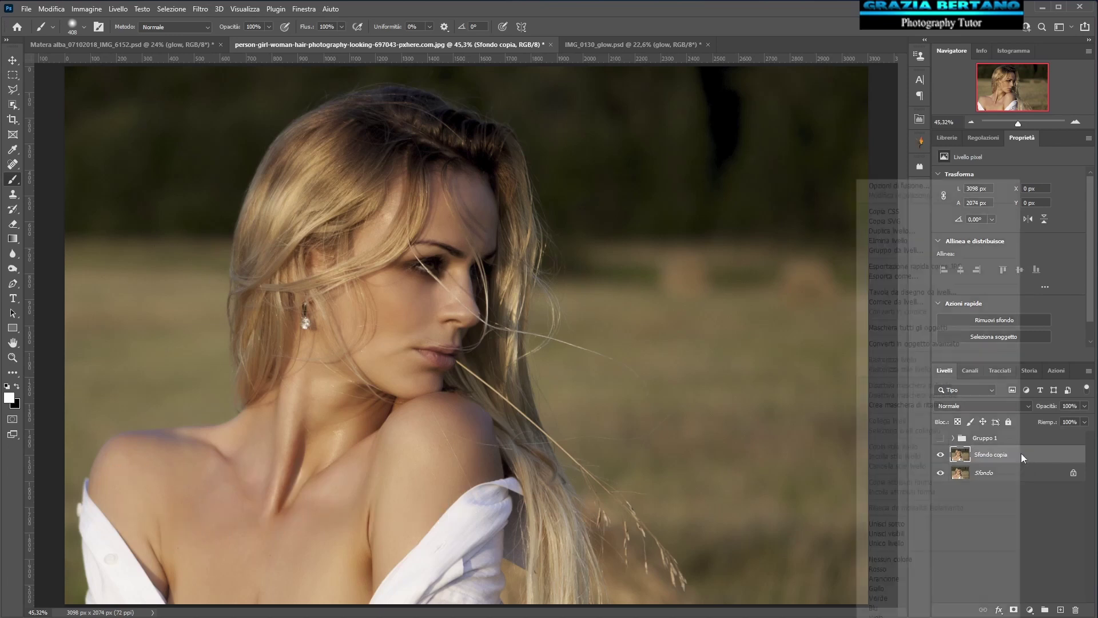
# Convert Sfondo copia to a smart object with Luce lineare blending and 15% fill
pyautogui.click(944, 343)
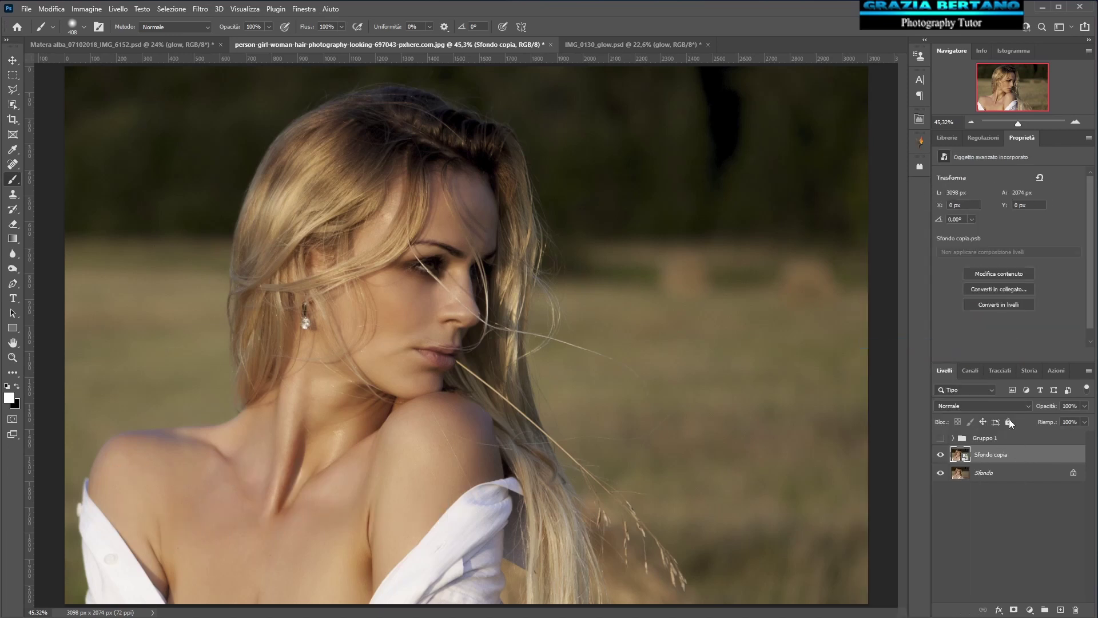
pyautogui.click(998, 405)
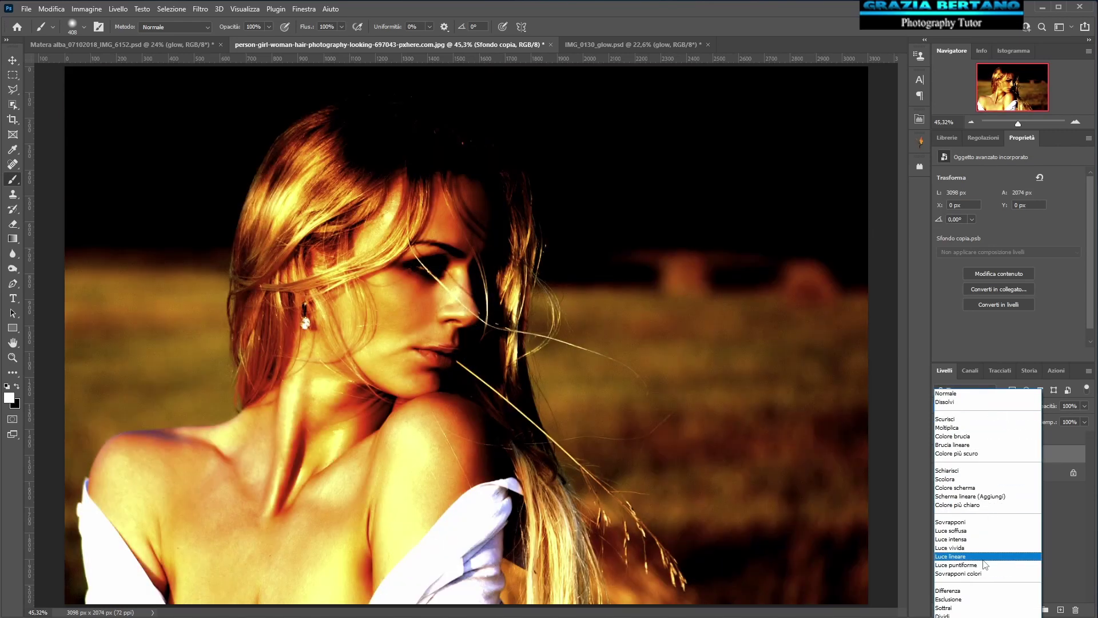
pyautogui.click(985, 557)
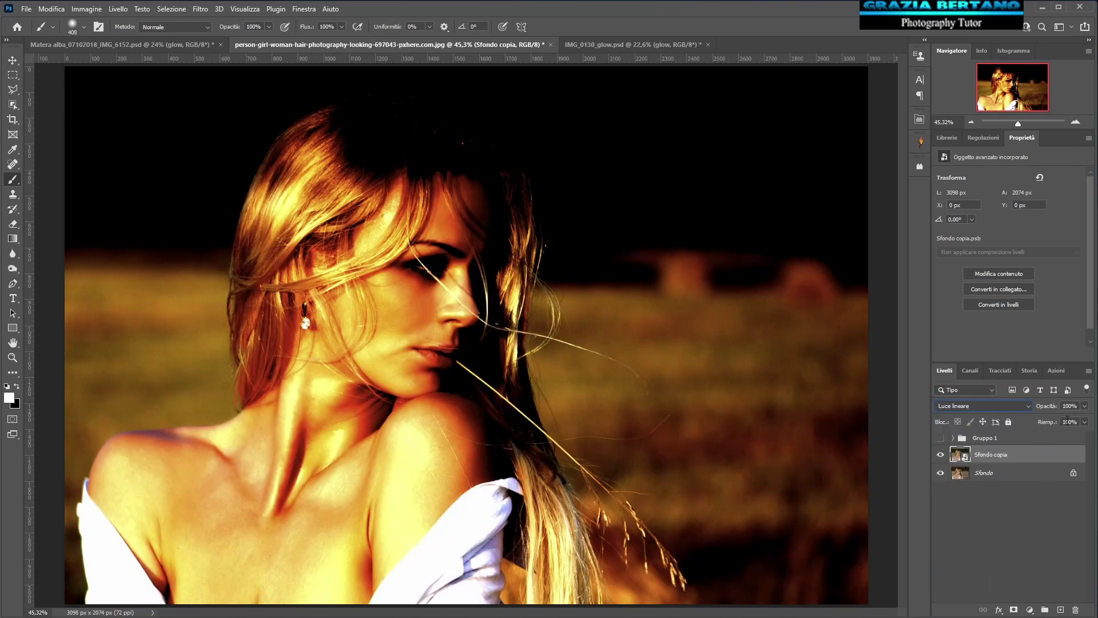
pyautogui.click(1049, 423)
pyautogui.write('15')
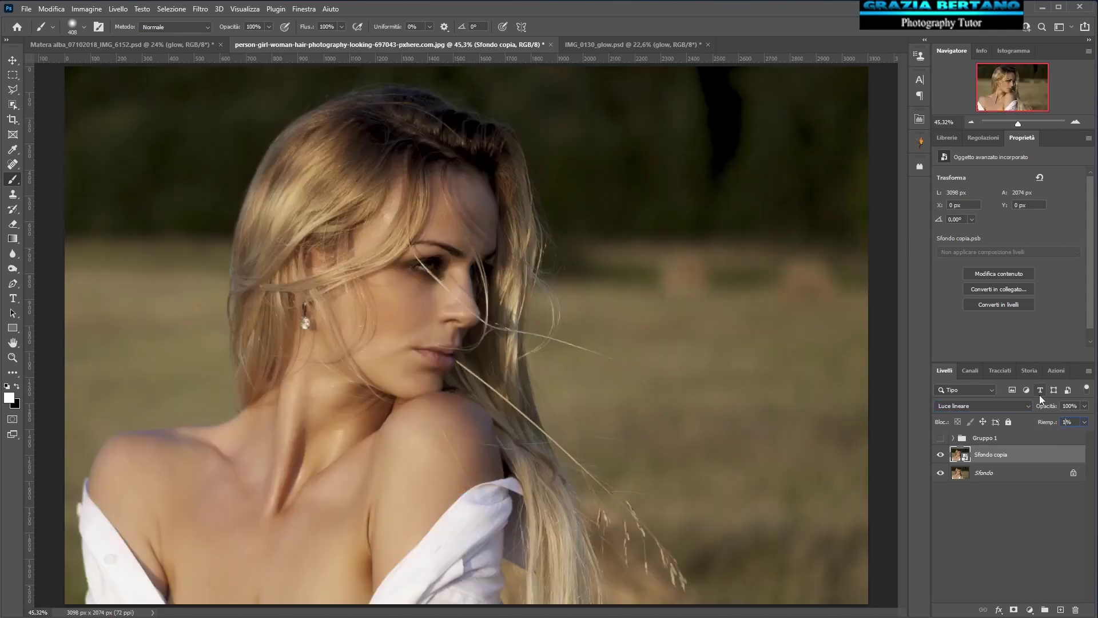
pyautogui.click(941, 454)
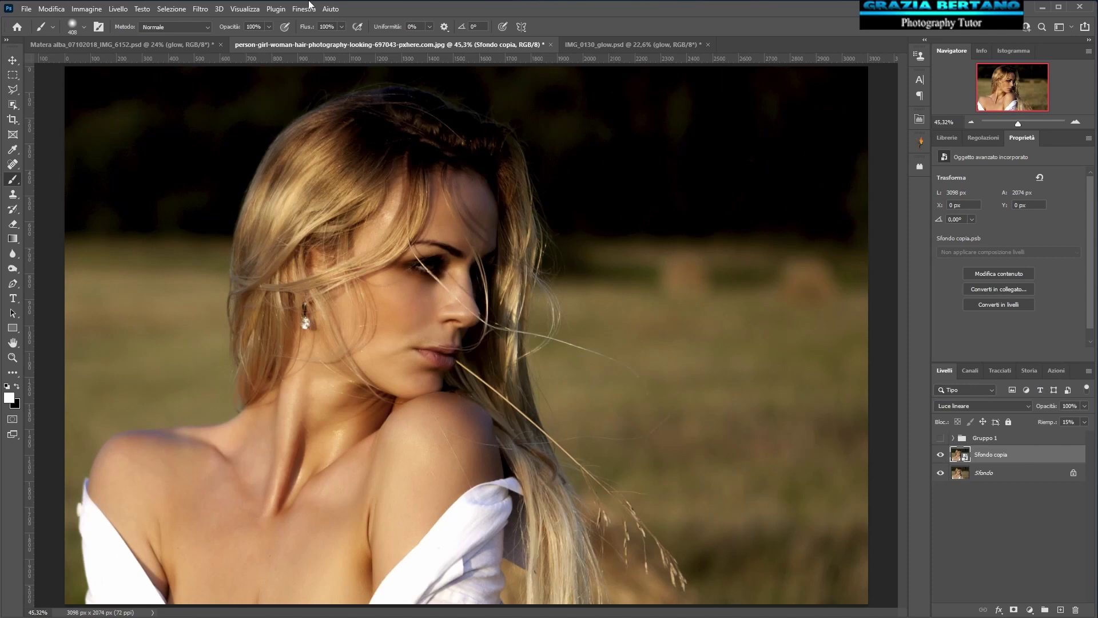
pyautogui.click(201, 9)
pyautogui.moveTo(215, 221)
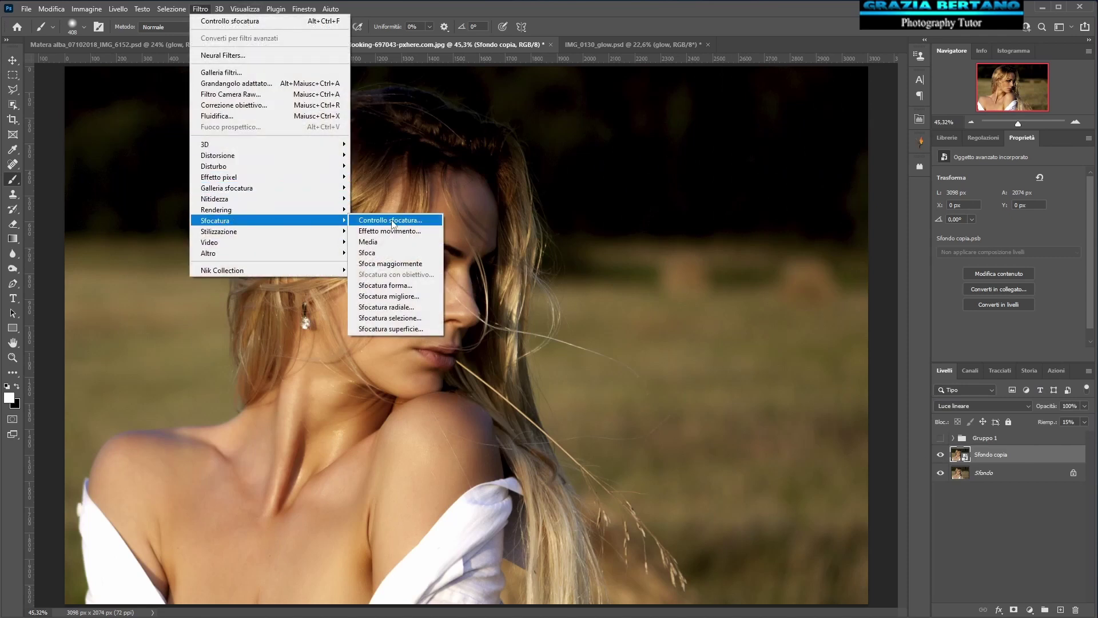
# Apply a 50-pixel Gaussian Blur smart filter to Sfondo copia
pyautogui.click(377, 221)
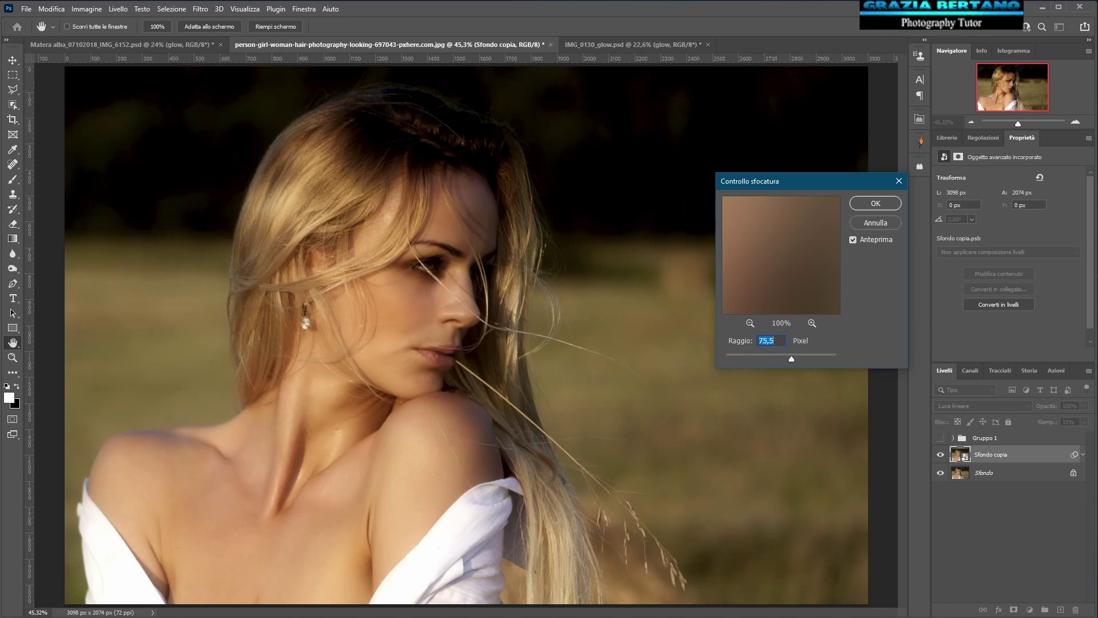
pyautogui.write('50')
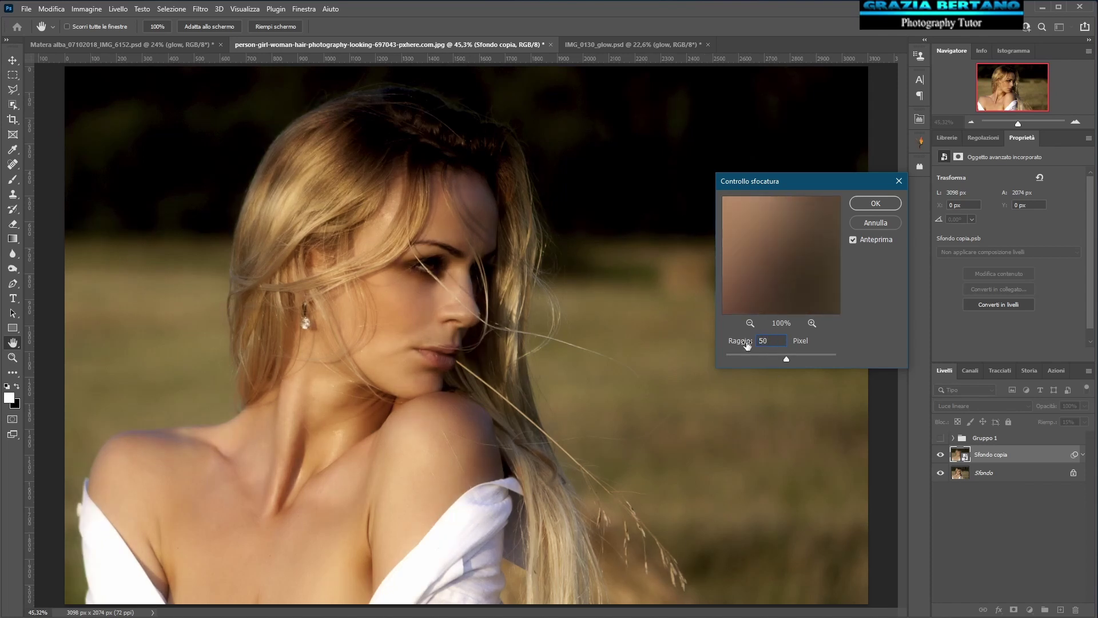
pyautogui.click(875, 204)
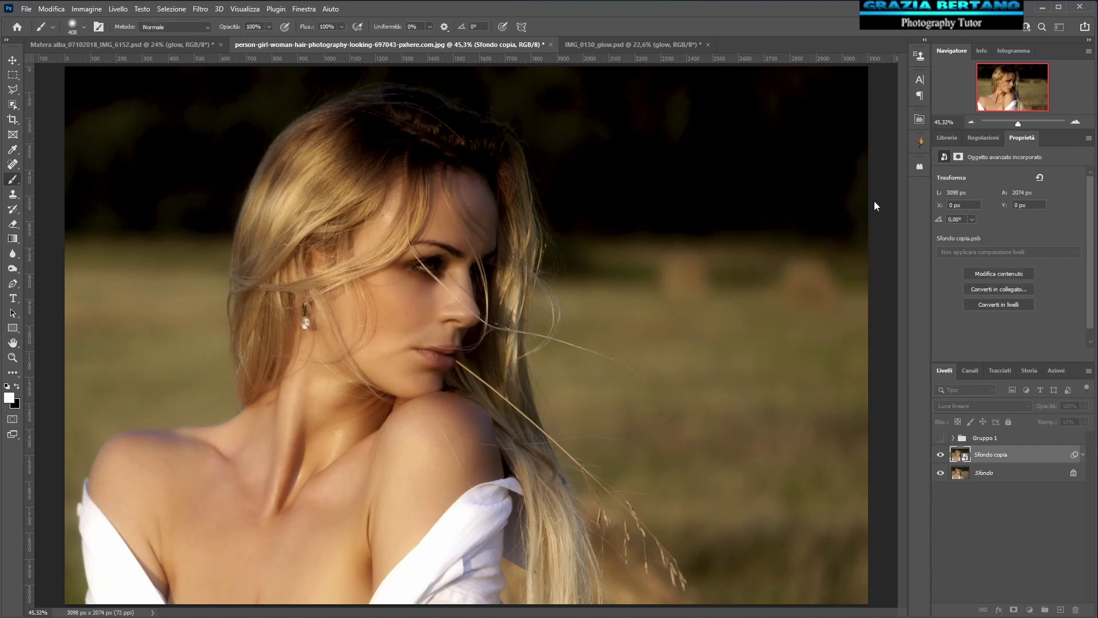
# Split Sfondo copia's Underlying Layer blend-if sliders to 0/73 and 195/255
pyautogui.doubleClick(1027, 458)
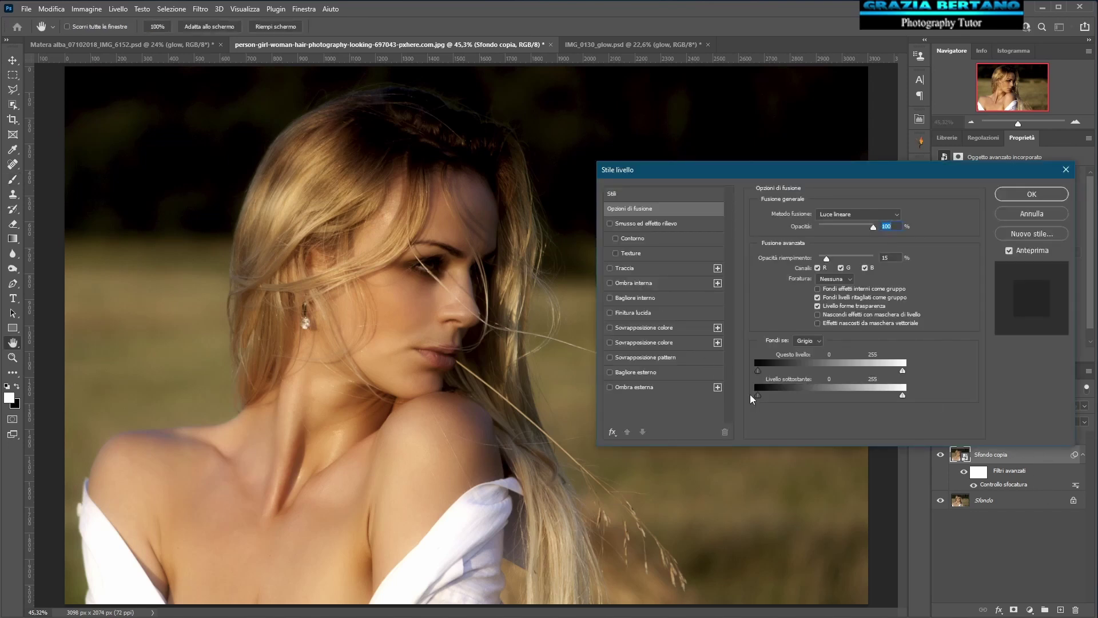
pyautogui.moveTo(758, 396); pyautogui.dragTo(800, 399)
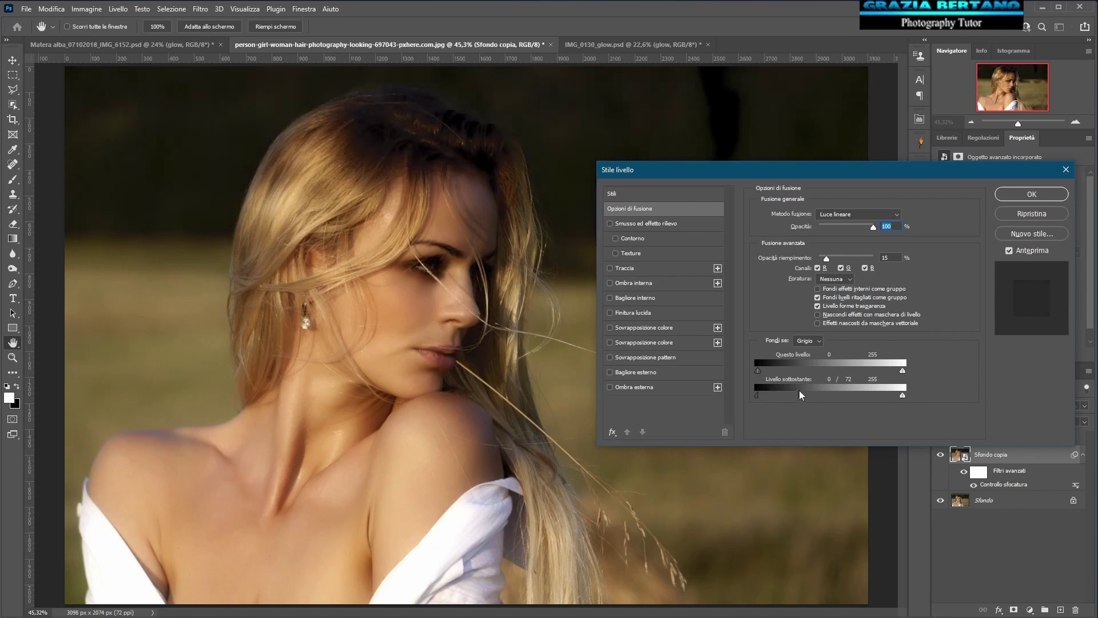
pyautogui.moveTo(902, 396); pyautogui.dragTo(867, 397)
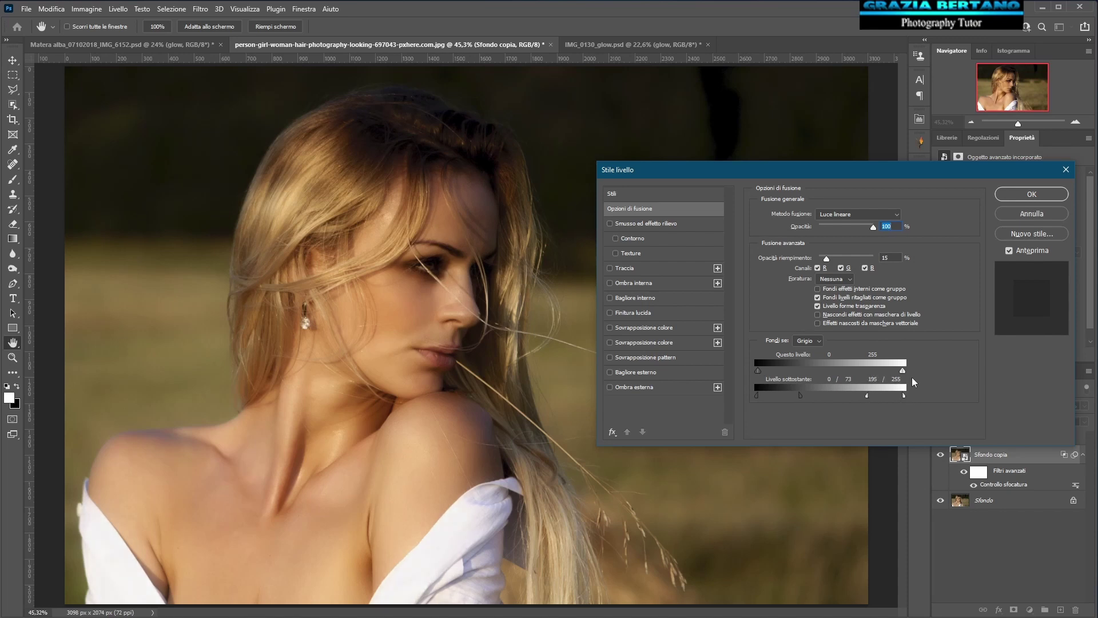
pyautogui.click(1032, 195)
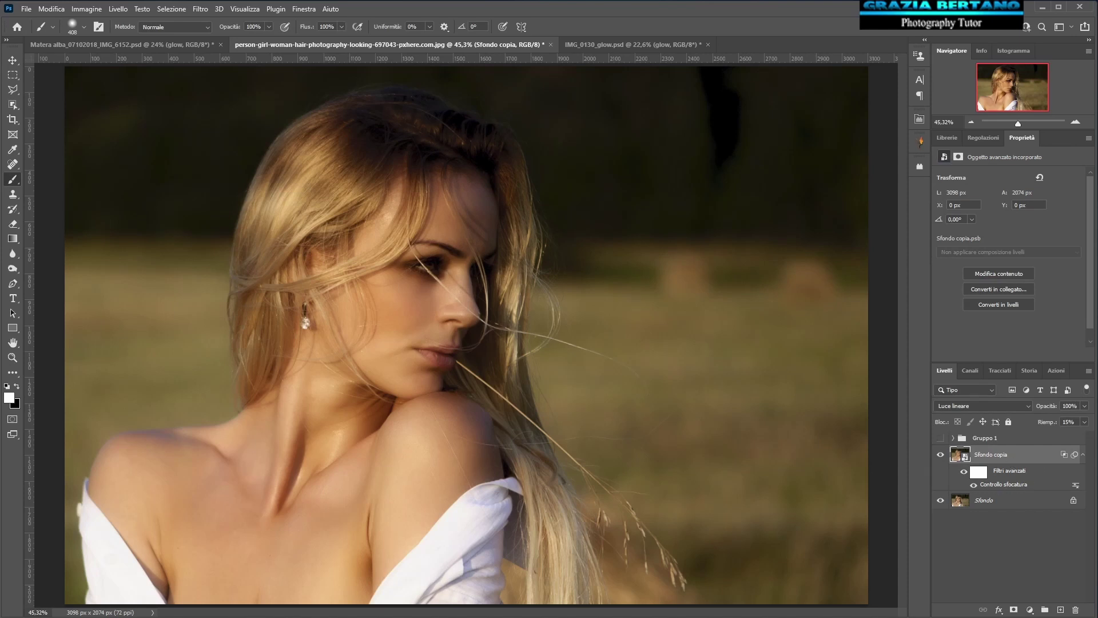
pyautogui.click(1031, 611)
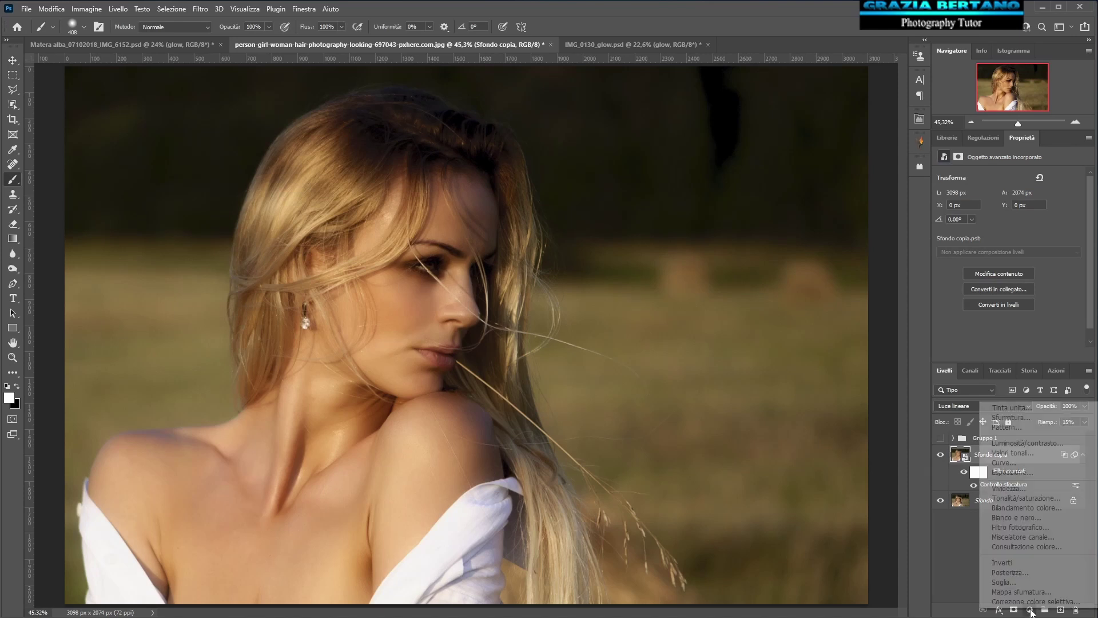
# Add a Curves layer clipped to Sfondo copia, shaped into a steep curve lifting midtones
pyautogui.click(1033, 466)
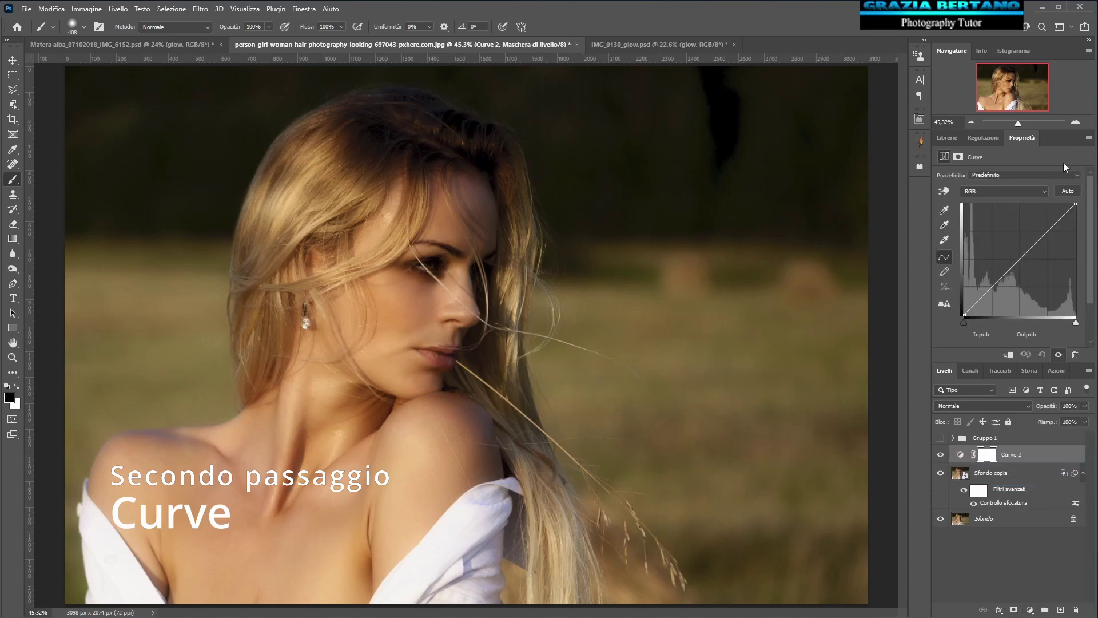
pyautogui.click(1010, 356)
pyautogui.click(1022, 260)
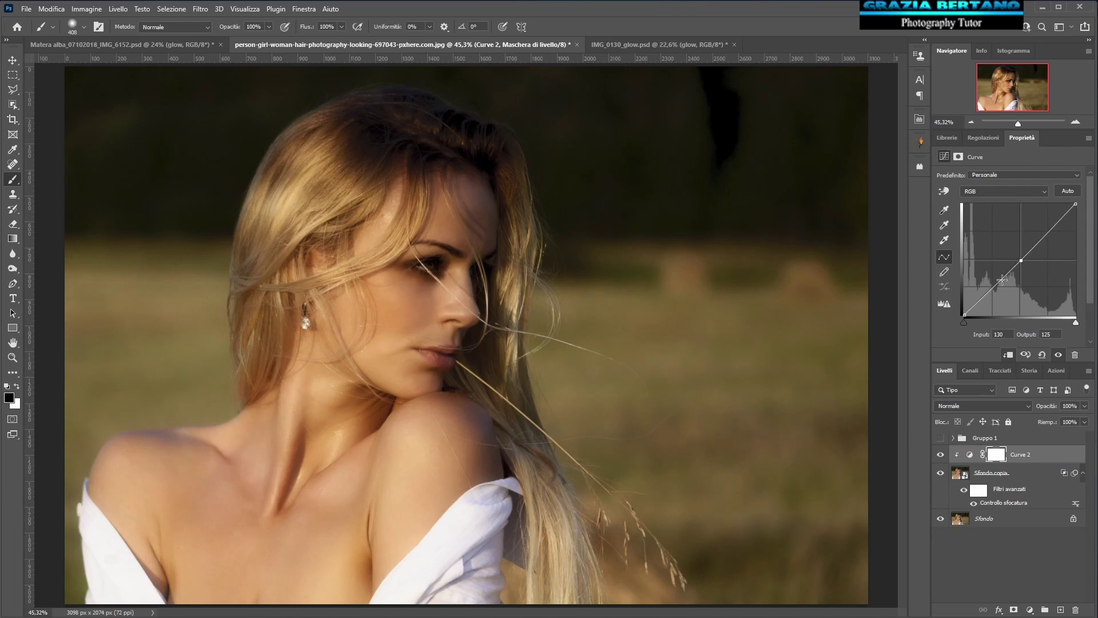
pyautogui.click(1049, 231)
pyautogui.moveTo(1022, 261); pyautogui.dragTo(1004, 245)
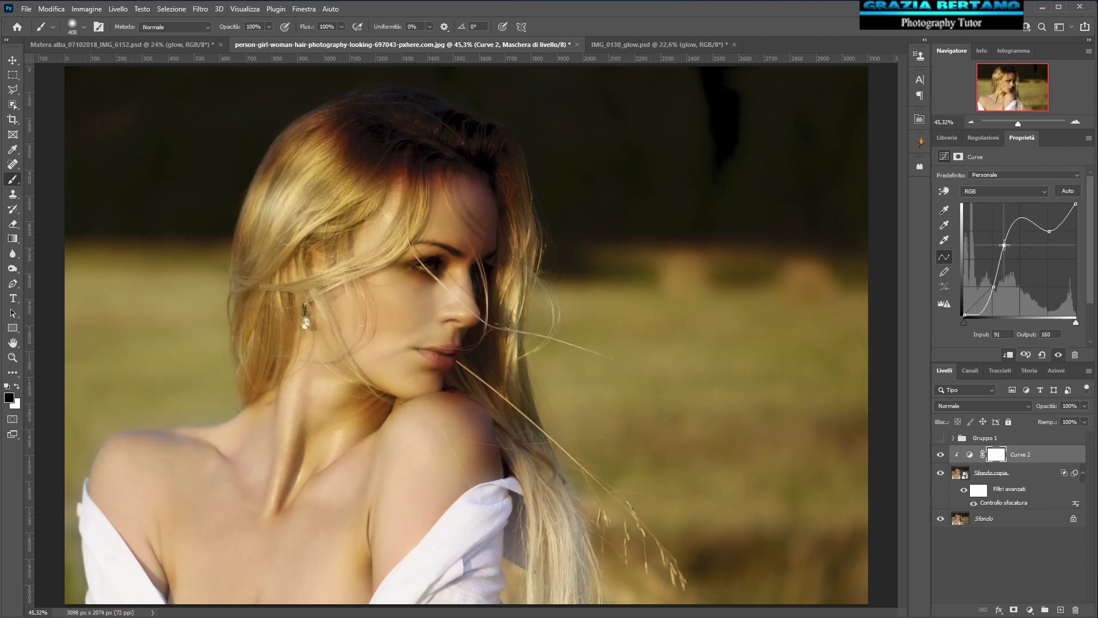
pyautogui.moveTo(1049, 232); pyautogui.dragTo(1050, 226)
pyautogui.moveTo(1050, 226); pyautogui.dragTo(1050, 223)
pyautogui.moveTo(994, 285); pyautogui.dragTo(995, 285)
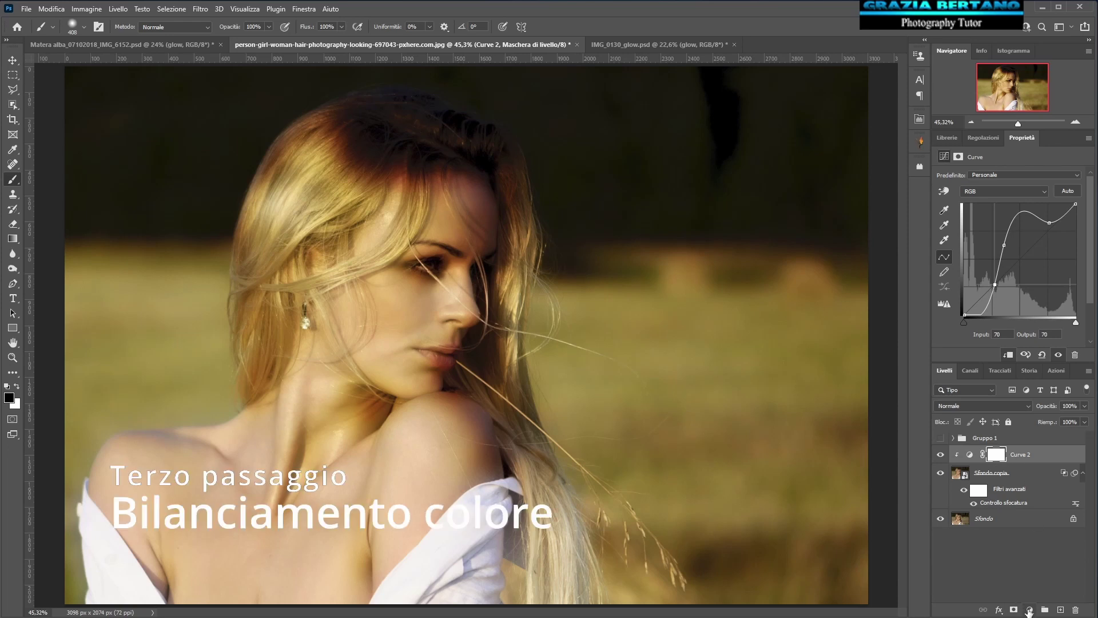
pyautogui.click(1029, 611)
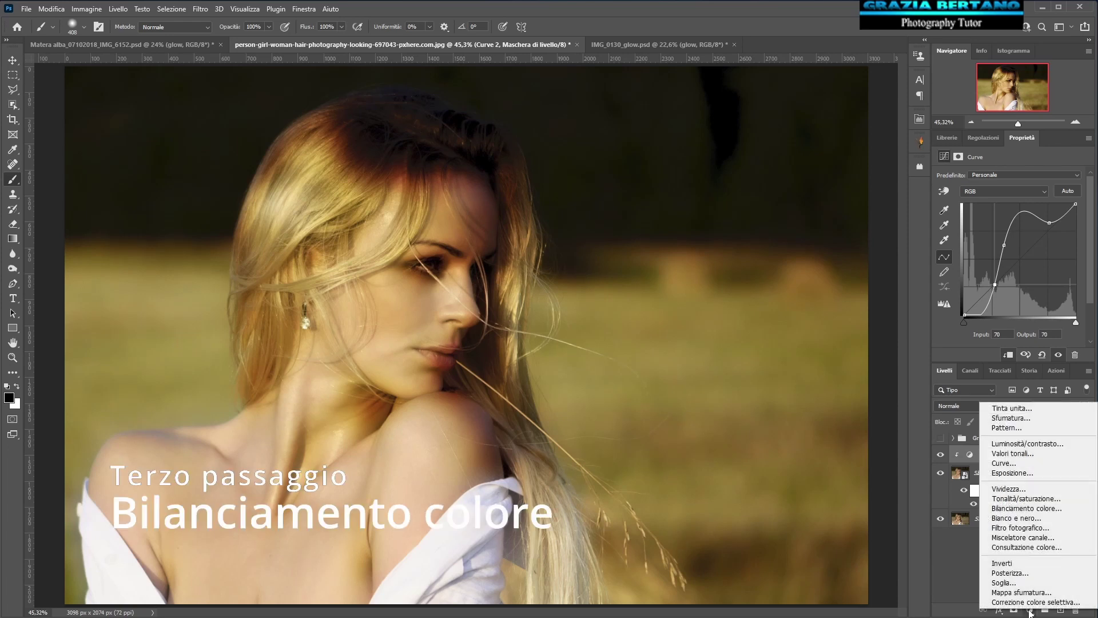
# Add Bilanciamento colore 2 clipped to Curve 2, and rename Sfondo copia to 'glow'
pyautogui.click(1021, 508)
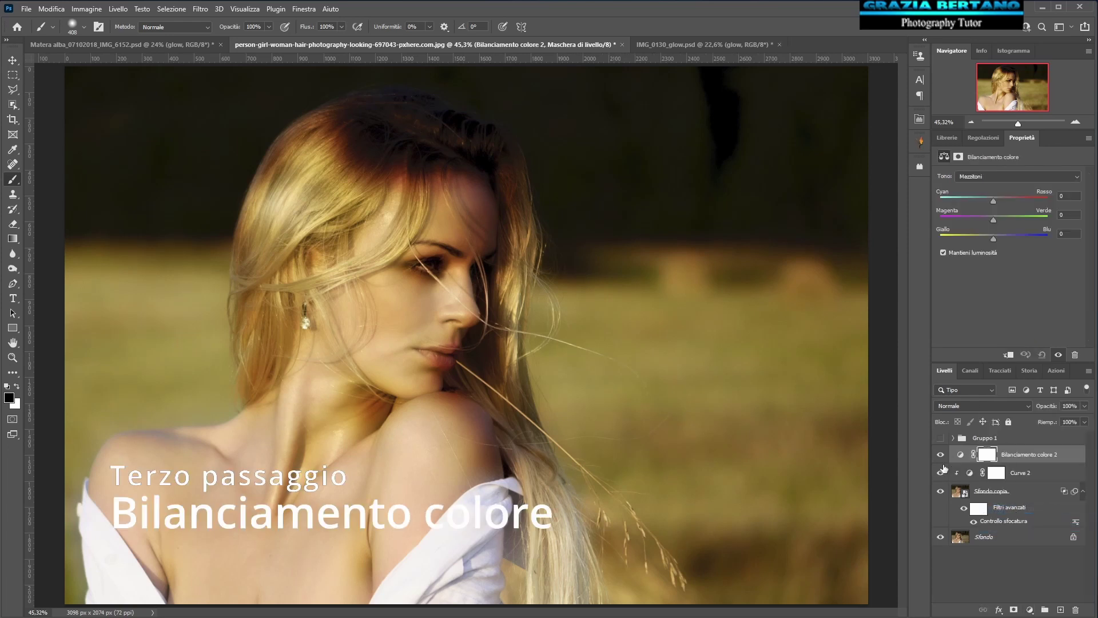
pyautogui.click(1010, 356)
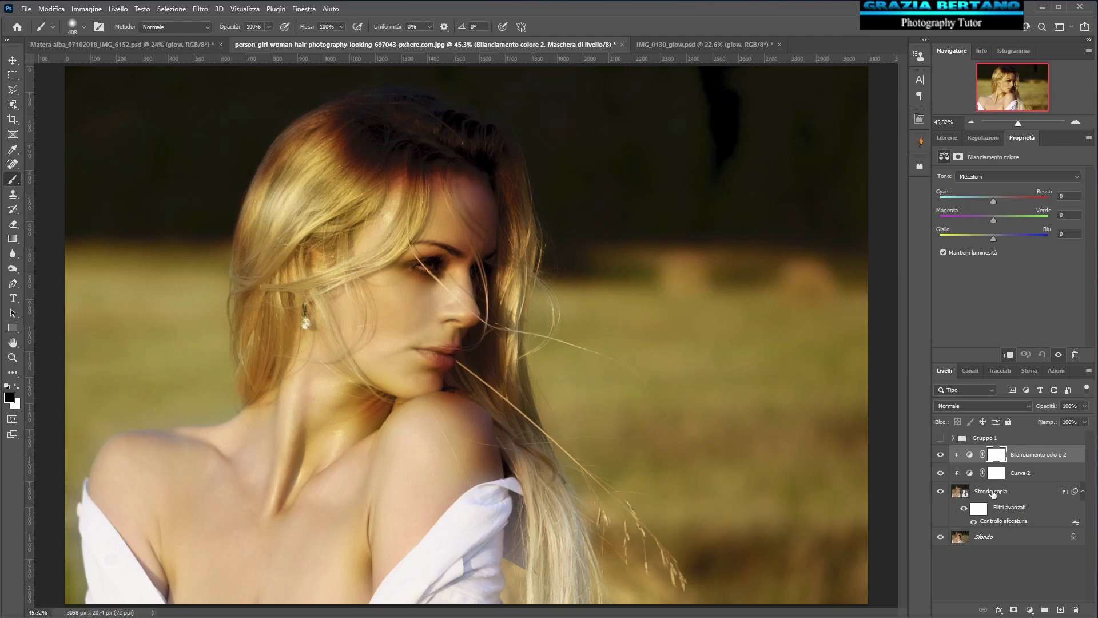
pyautogui.doubleClick(991, 493)
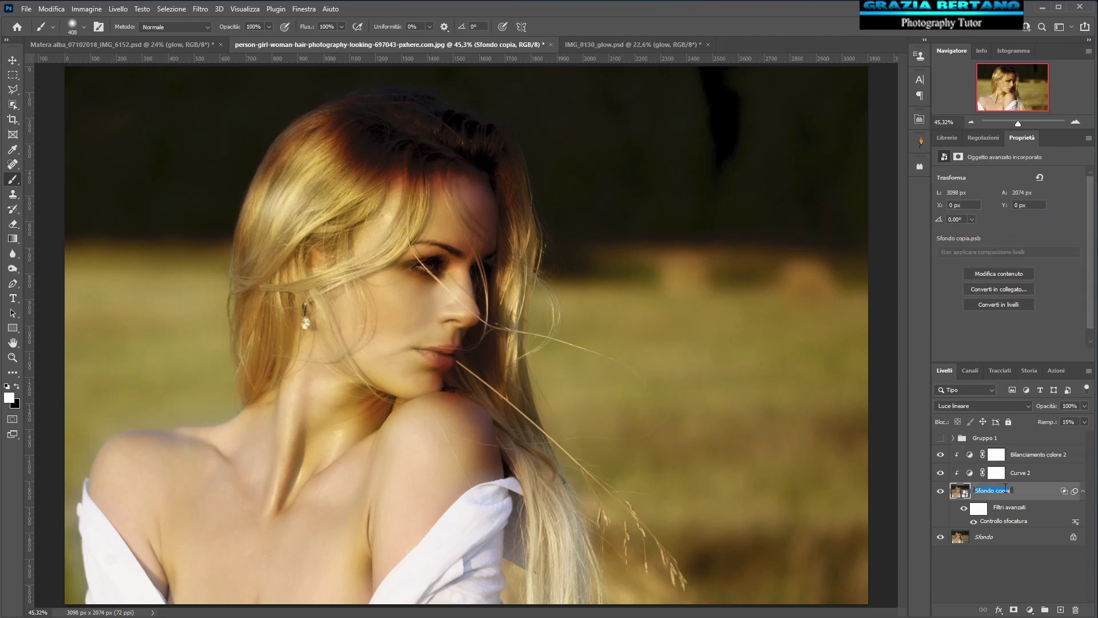
pyautogui.write('glow')
pyautogui.click(1034, 491)
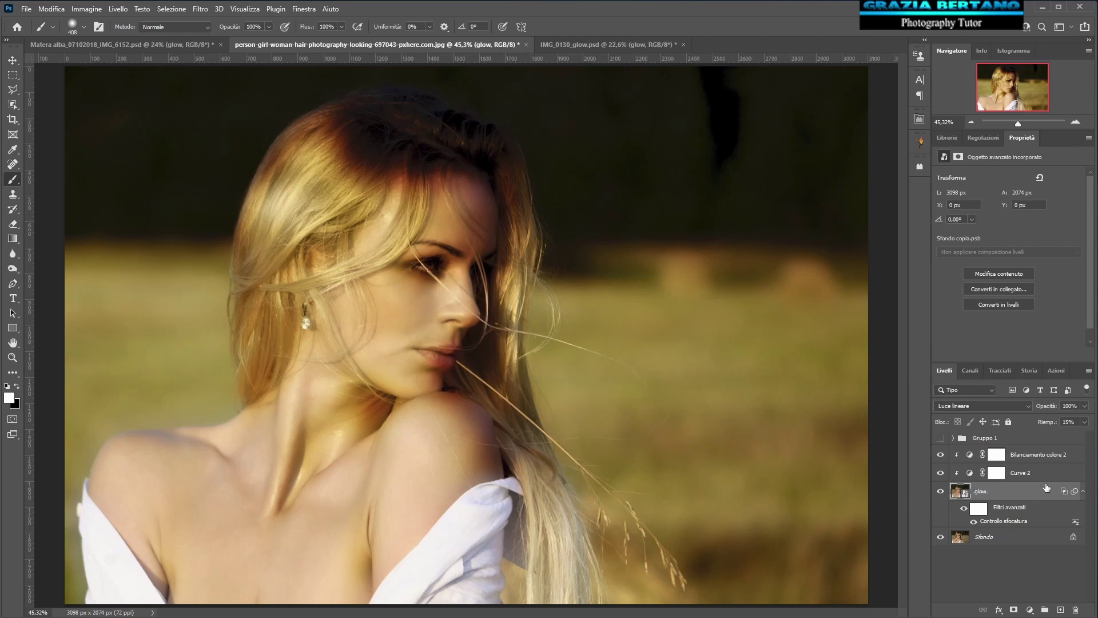
pyautogui.click(954, 456)
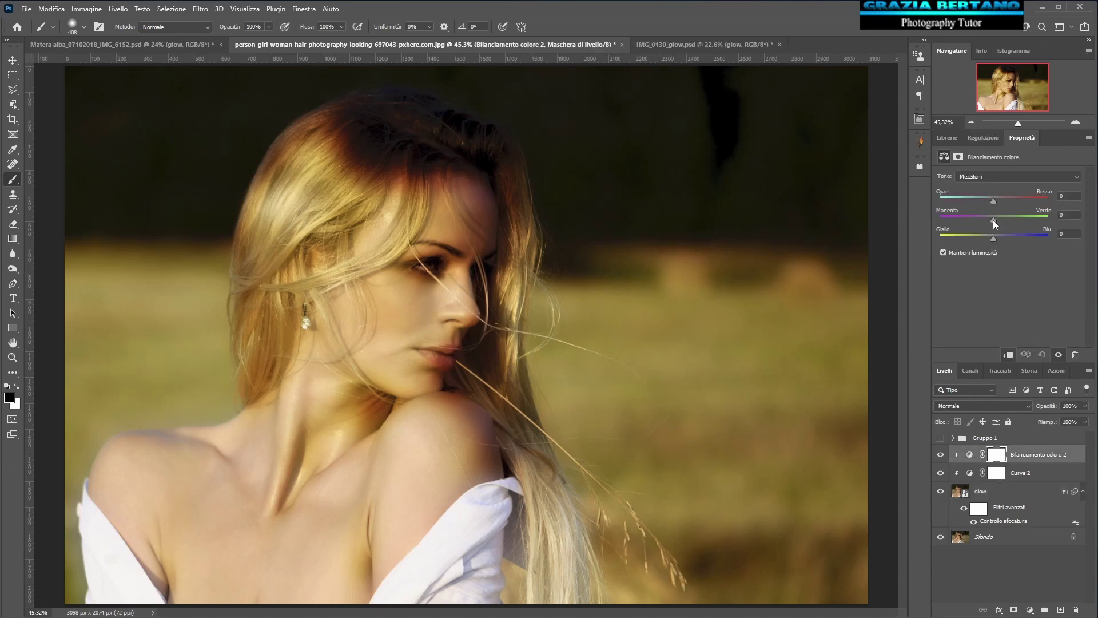
# Set the Mezzitoni sliders to Cyan–Red -27, Magenta–Green -21 and Yellow–Blue +23
pyautogui.moveTo(994, 201)
pyautogui.mouseDown()
pyautogui.moveTo(1016, 201)
pyautogui.moveTo(941, 201)
pyautogui.mouseUp()
pyautogui.moveTo(1062, 204); pyautogui.dragTo(966, 203)
pyautogui.moveTo(988, 201)
pyautogui.mouseDown()
pyautogui.moveTo(1002, 203)
pyautogui.moveTo(976, 199)
pyautogui.moveTo(996, 218)
pyautogui.moveTo(927, 223)
pyautogui.moveTo(1028, 222)
pyautogui.moveTo(980, 217)
pyautogui.mouseUp()
pyautogui.moveTo(994, 238)
pyautogui.mouseDown()
pyautogui.moveTo(935, 238)
pyautogui.moveTo(1031, 236)
pyautogui.mouseUp()
# Adjust the shadow colour balance across the cyan, magenta and yellow–blue sliders
pyautogui.click(986, 176)
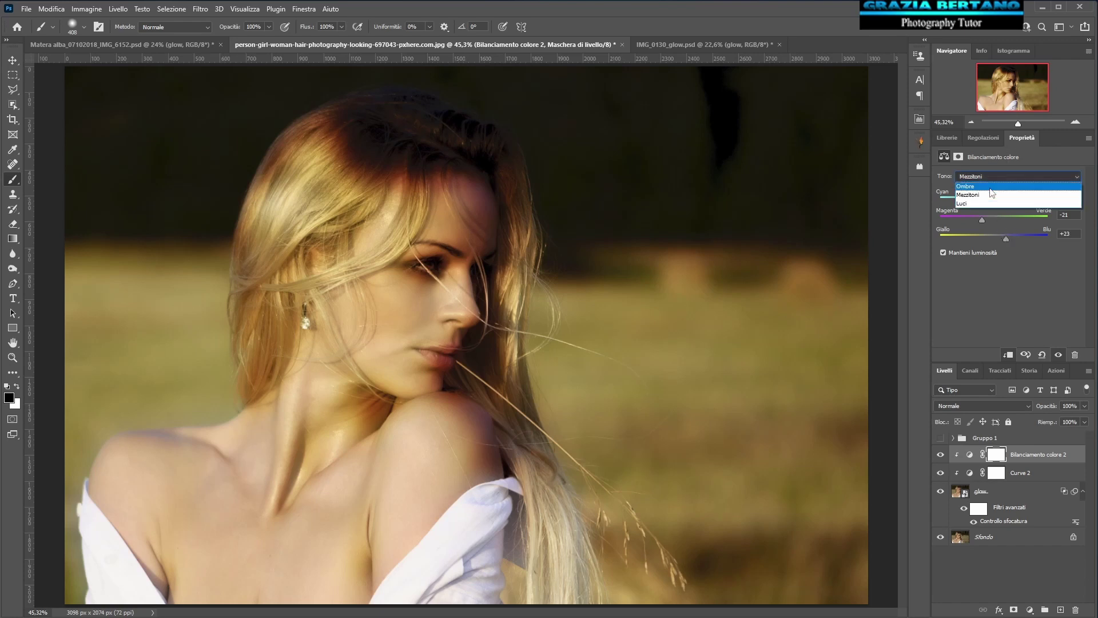
pyautogui.click(989, 184)
pyautogui.moveTo(994, 201); pyautogui.dragTo(925, 200)
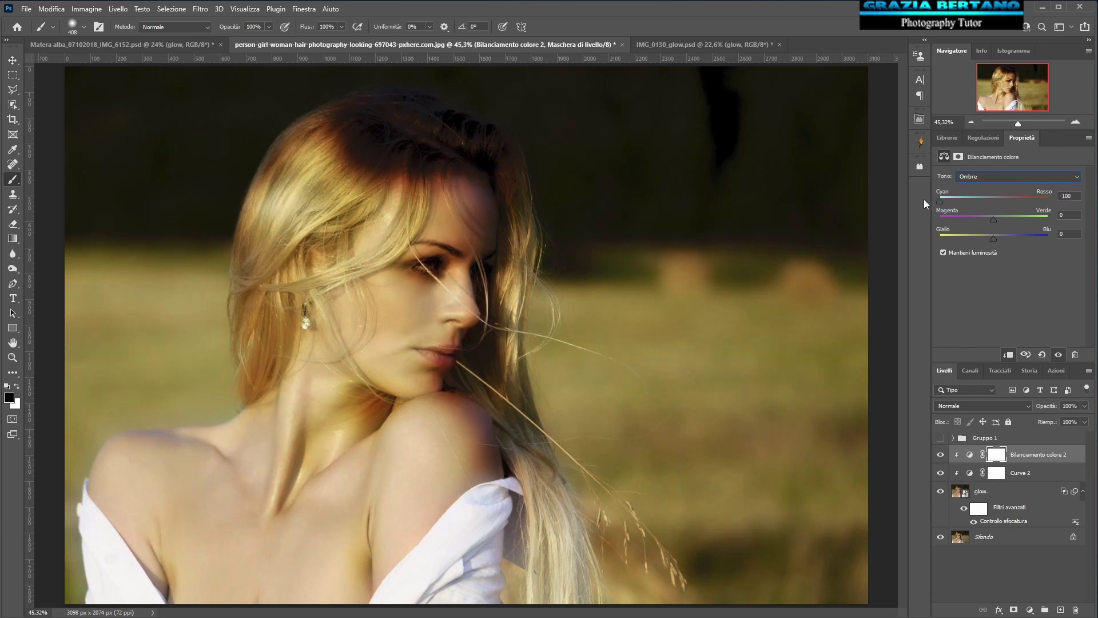
pyautogui.moveTo(924, 199); pyautogui.dragTo(1052, 202)
pyautogui.moveTo(992, 219)
pyautogui.mouseDown()
pyautogui.moveTo(948, 218)
pyautogui.moveTo(1039, 217)
pyautogui.moveTo(987, 217)
pyautogui.mouseUp()
pyautogui.moveTo(994, 237)
pyautogui.mouseDown()
pyautogui.moveTo(1072, 233)
pyautogui.moveTo(992, 237)
pyautogui.mouseUp()
pyautogui.moveTo(995, 236); pyautogui.dragTo(994, 236)
# Set the highlight colour balance to +9 cyan–red, -17 magenta–green and +16 yellow–blue
pyautogui.click(998, 176)
pyautogui.click(981, 203)
pyautogui.moveTo(993, 200)
pyautogui.mouseDown()
pyautogui.moveTo(970, 201)
pyautogui.moveTo(997, 205)
pyautogui.mouseUp()
pyautogui.moveTo(996, 204); pyautogui.dragTo(999, 204)
pyautogui.moveTo(940, 219); pyautogui.dragTo(987, 218)
pyautogui.moveTo(994, 238)
pyautogui.mouseDown()
pyautogui.moveTo(946, 239)
pyautogui.moveTo(1068, 239)
pyautogui.mouseUp()
pyautogui.click(998, 177)
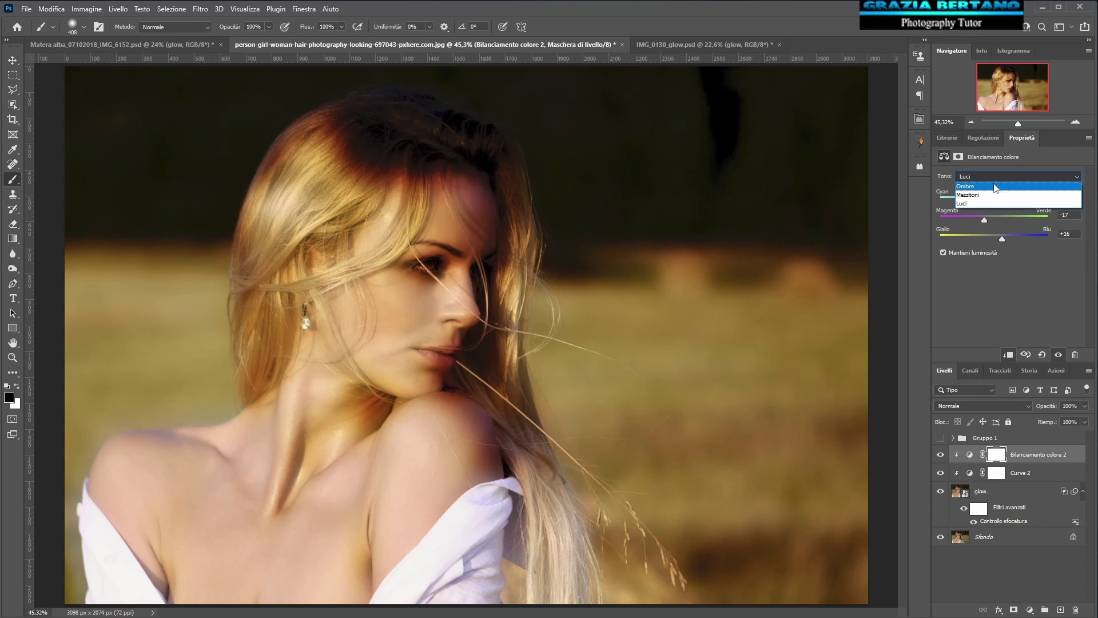
# Set the shadows to -34, -34, -17 and lower the colour balance layer to about 74% opacity
pyautogui.click(995, 186)
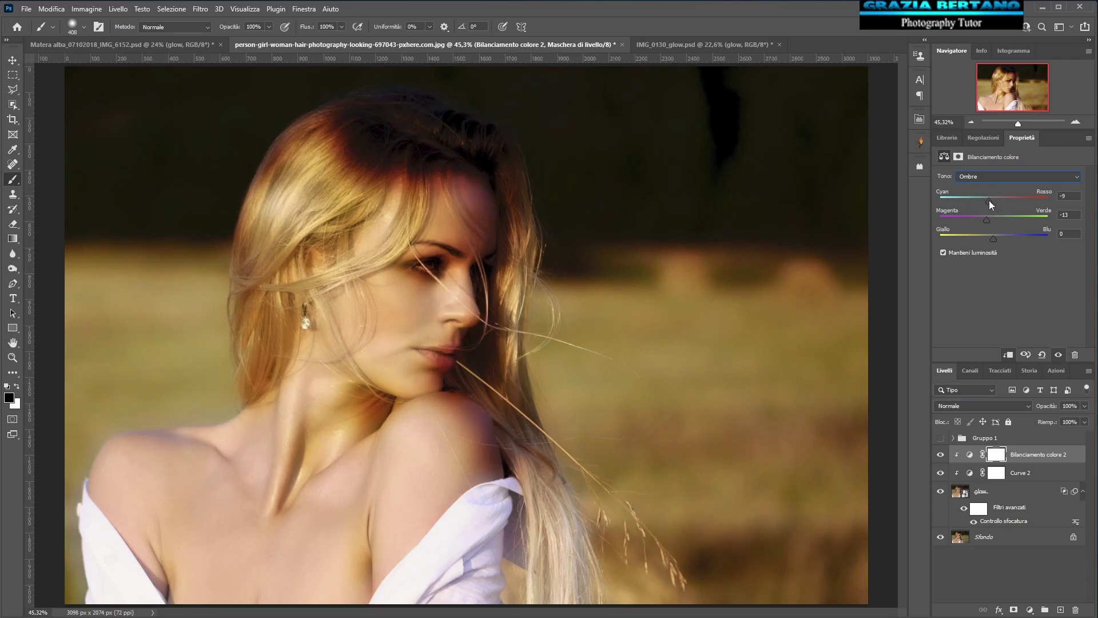
pyautogui.moveTo(952, 204); pyautogui.dragTo(963, 203)
pyautogui.moveTo(994, 237)
pyautogui.mouseDown()
pyautogui.moveTo(1006, 236)
pyautogui.moveTo(991, 241)
pyautogui.mouseUp()
pyautogui.moveTo(987, 220)
pyautogui.mouseDown()
pyautogui.moveTo(1003, 219)
pyautogui.moveTo(991, 219)
pyautogui.mouseUp()
pyautogui.moveTo(1046, 406); pyautogui.dragTo(1031, 410)
# Group glow, Curve 2 and Bilanciamento colore 2 into Gruppo 2 at 86% opacity
pyautogui.press('Return')
pyautogui.keyDown('shift'); pyautogui.click(1016, 492); pyautogui.keyUp('shift')
pyautogui.click(1045, 611)
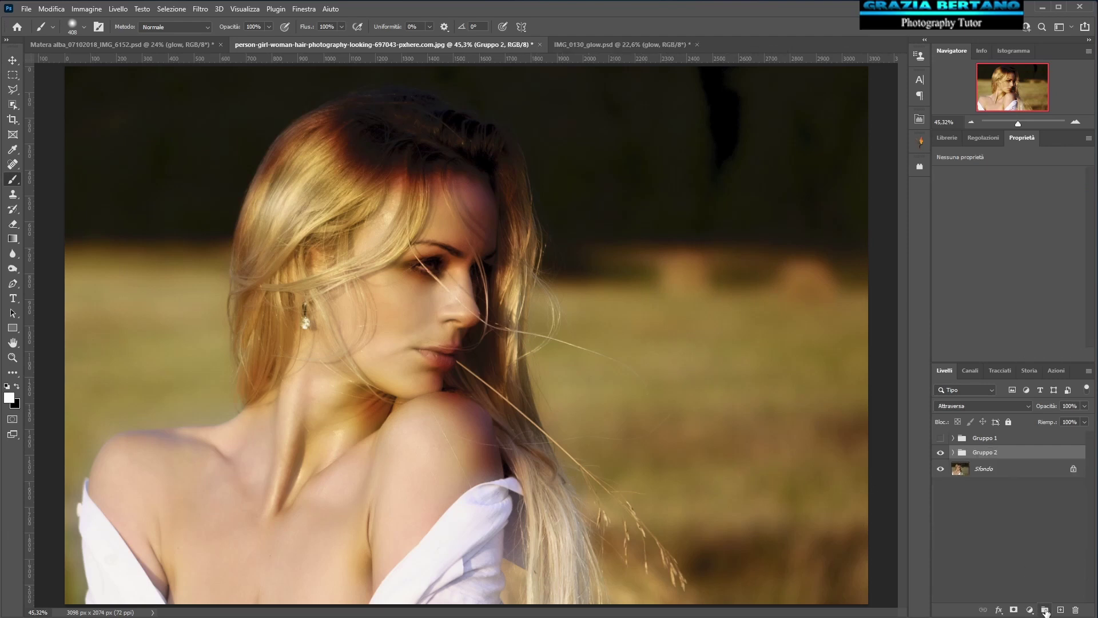
pyautogui.click(940, 452)
pyautogui.moveTo(1051, 407); pyautogui.dragTo(1043, 408)
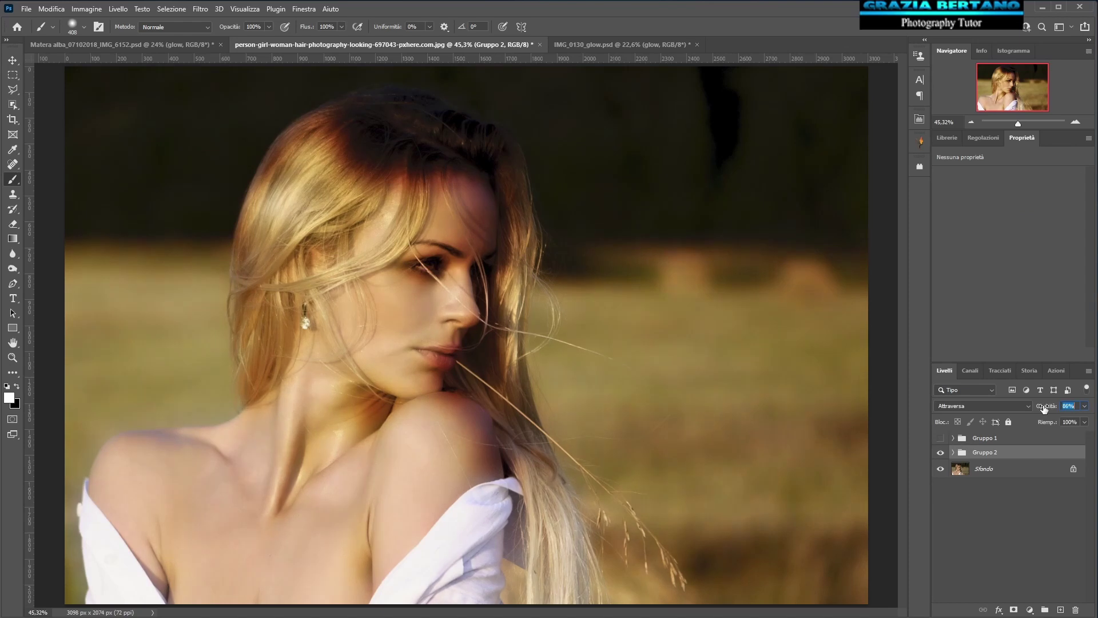
pyautogui.click(954, 453)
# Set Curve 2's blend mode to Luminosità
pyautogui.click(1033, 490)
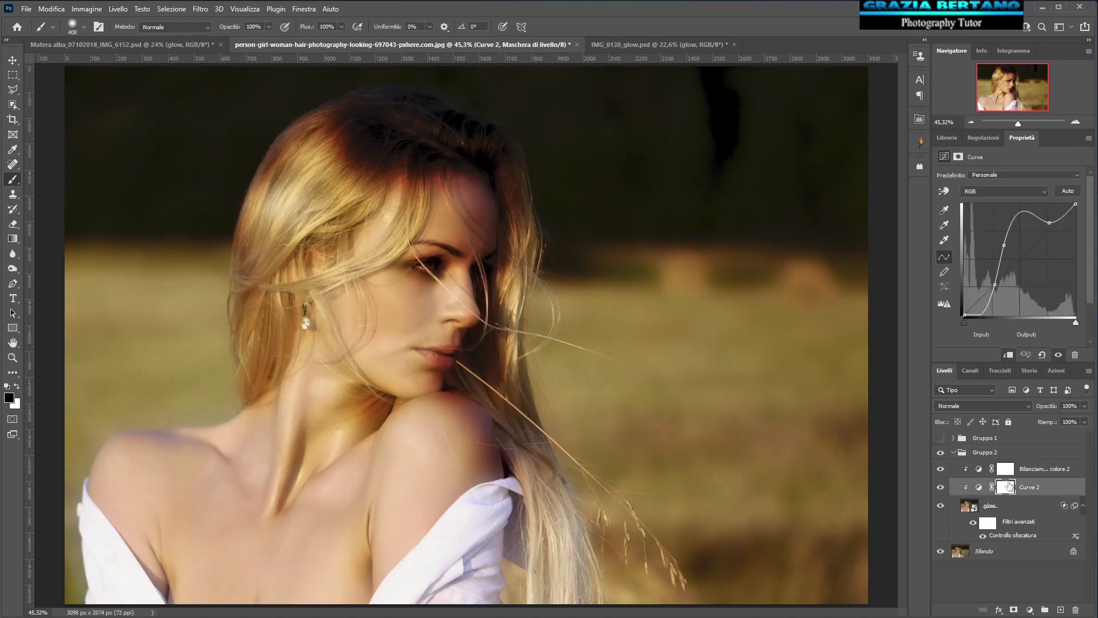
pyautogui.click(1028, 404)
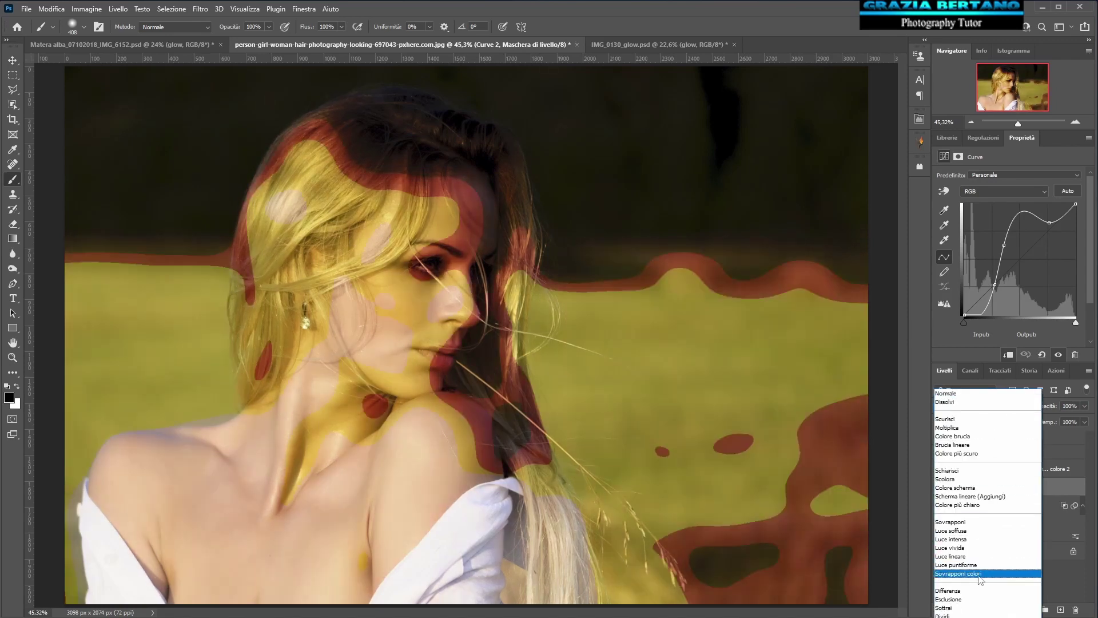
pyautogui.click(961, 612)
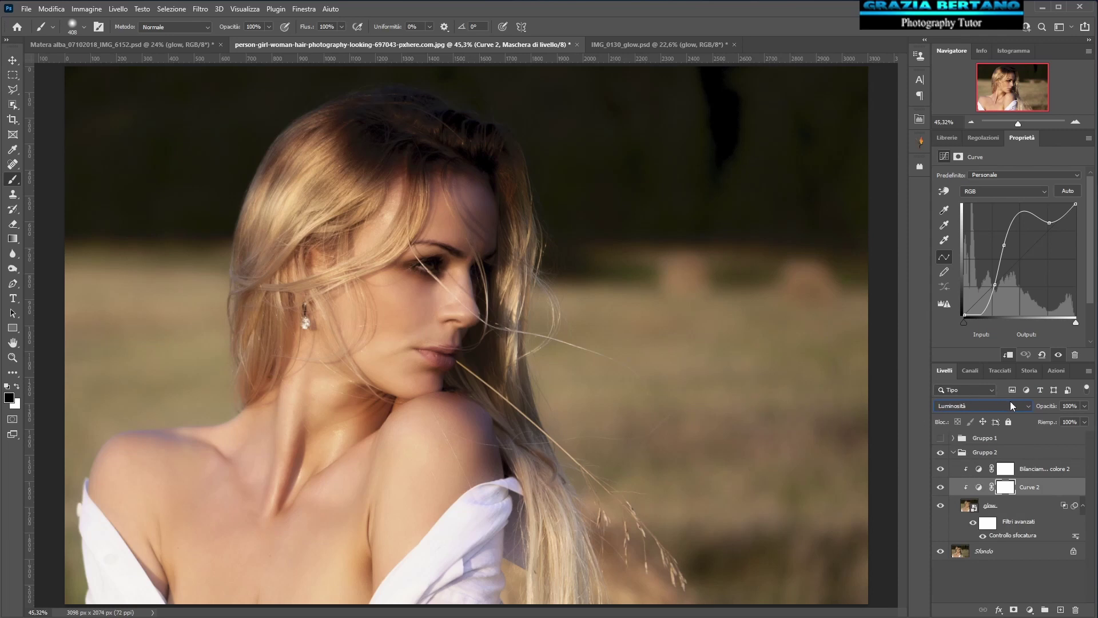
# Toggle Gruppo 2's visibility to compare, then select the glow layer
pyautogui.click(954, 453)
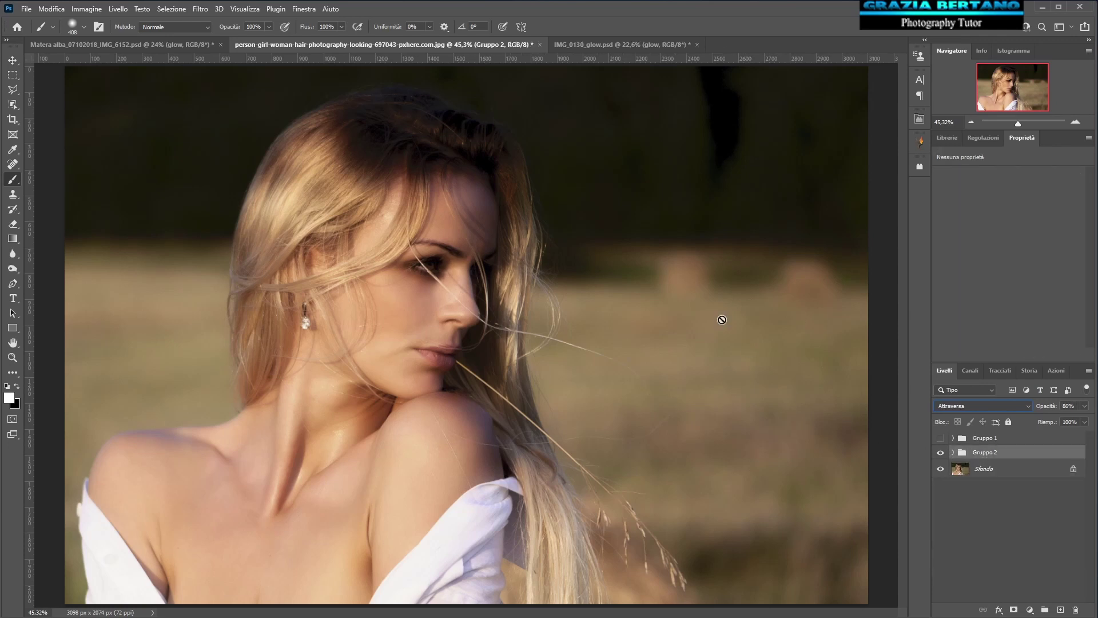
pyautogui.click(941, 453)
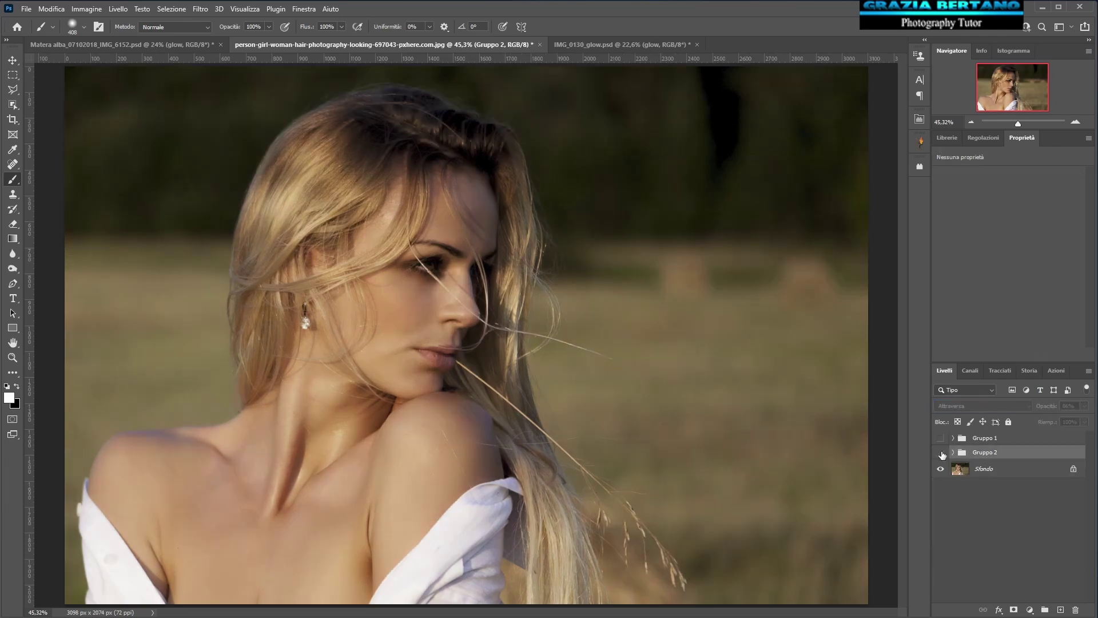
pyautogui.click(941, 453)
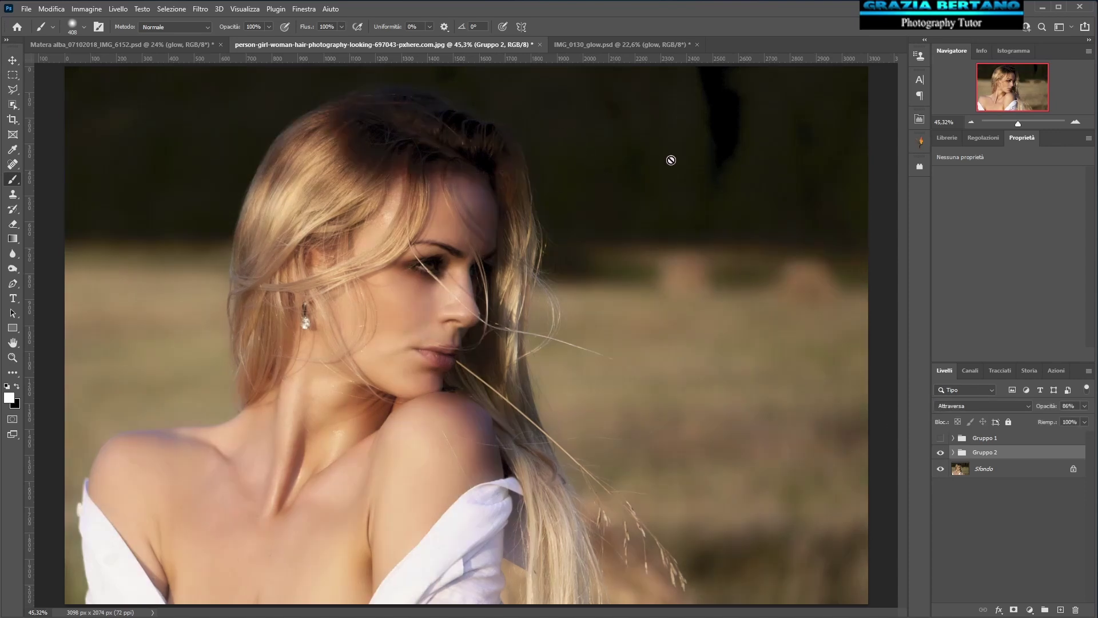
pyautogui.click(953, 453)
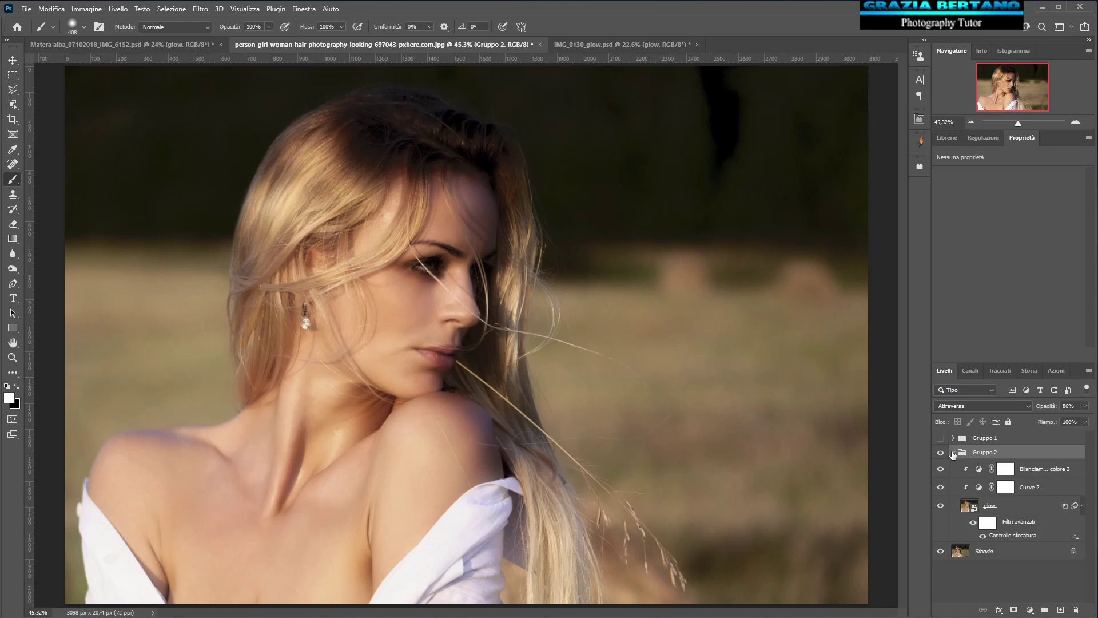
pyautogui.click(1025, 506)
# Split the glow layer's Livello sottostante black slider so the glow fades over dark tones
pyautogui.doubleClick(1025, 507)
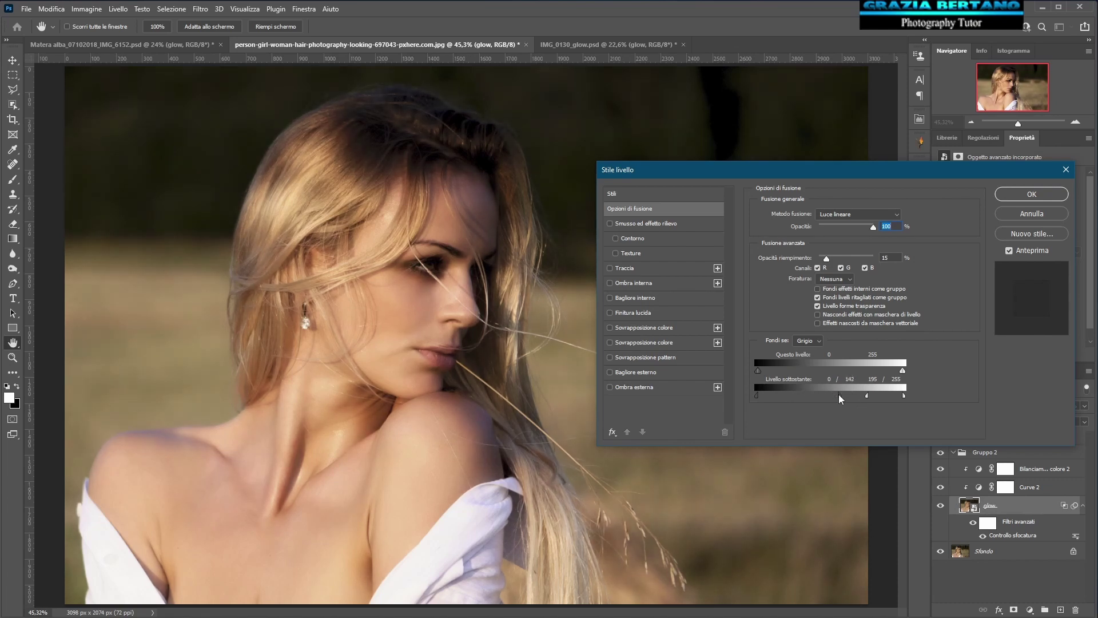
pyautogui.moveTo(840, 393)
pyautogui.mouseDown()
pyautogui.moveTo(768, 396)
pyautogui.moveTo(797, 396)
pyautogui.mouseUp()
pyautogui.moveTo(835, 396)
pyautogui.mouseDown()
pyautogui.moveTo(812, 394)
pyautogui.moveTo(875, 399)
pyautogui.mouseUp()
pyautogui.click(1032, 193)
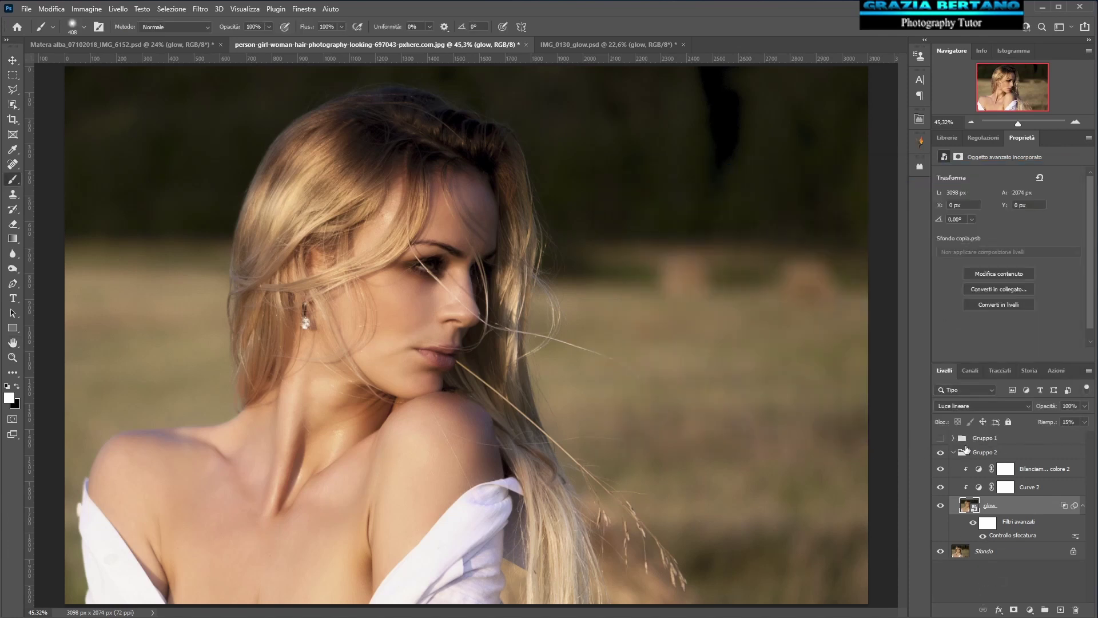
# Compare Gruppo 2 on and off, then switch to the autumn forest document
pyautogui.click(941, 452)
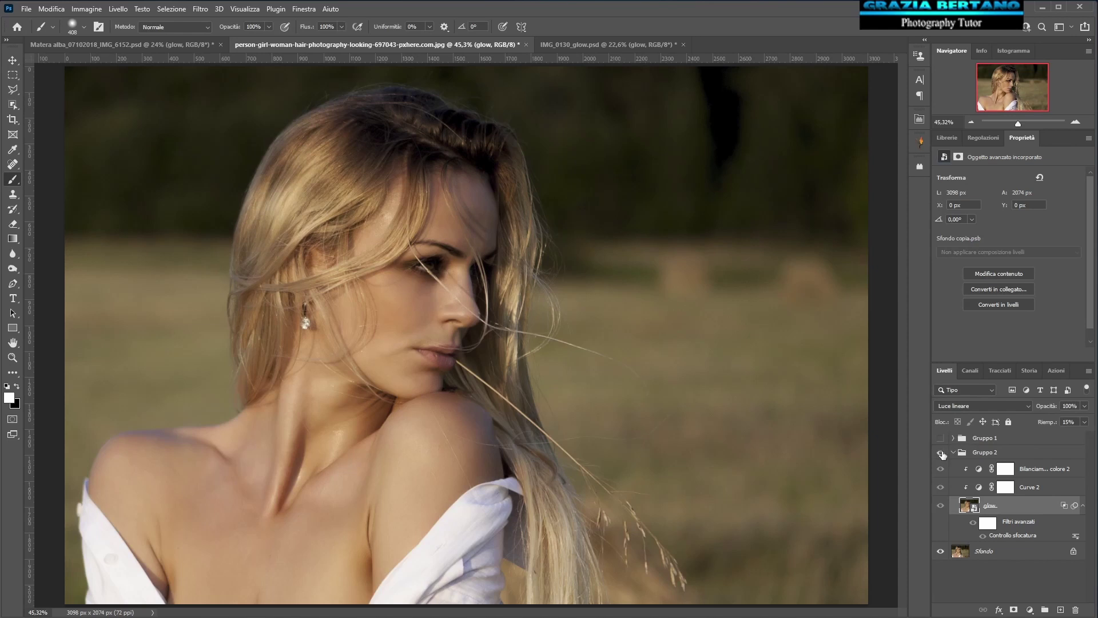
pyautogui.click(941, 453)
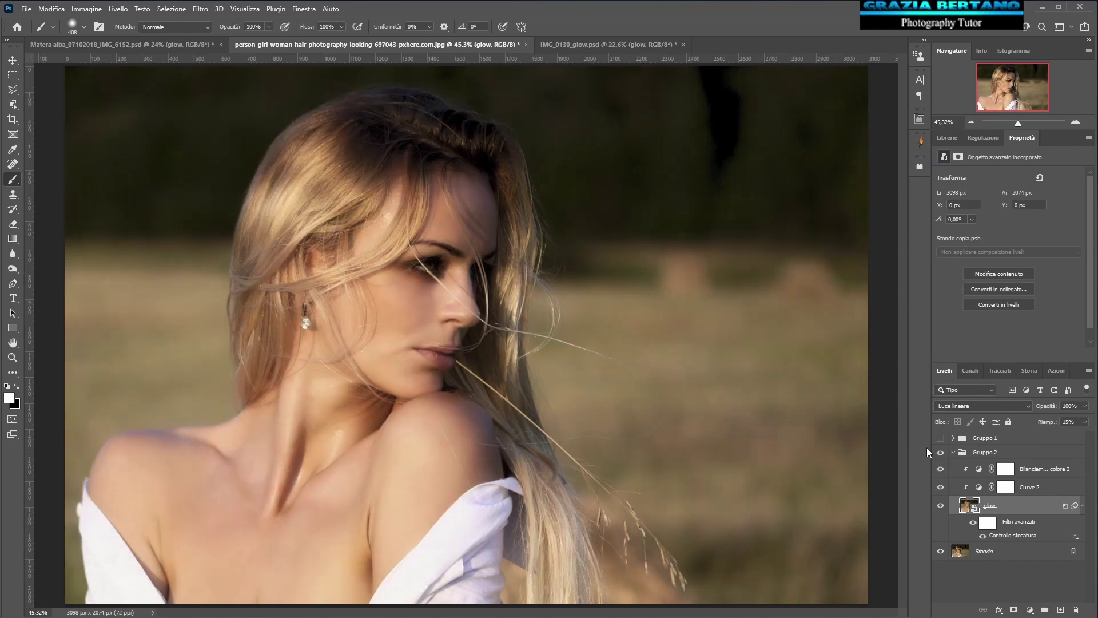
pyautogui.click(578, 47)
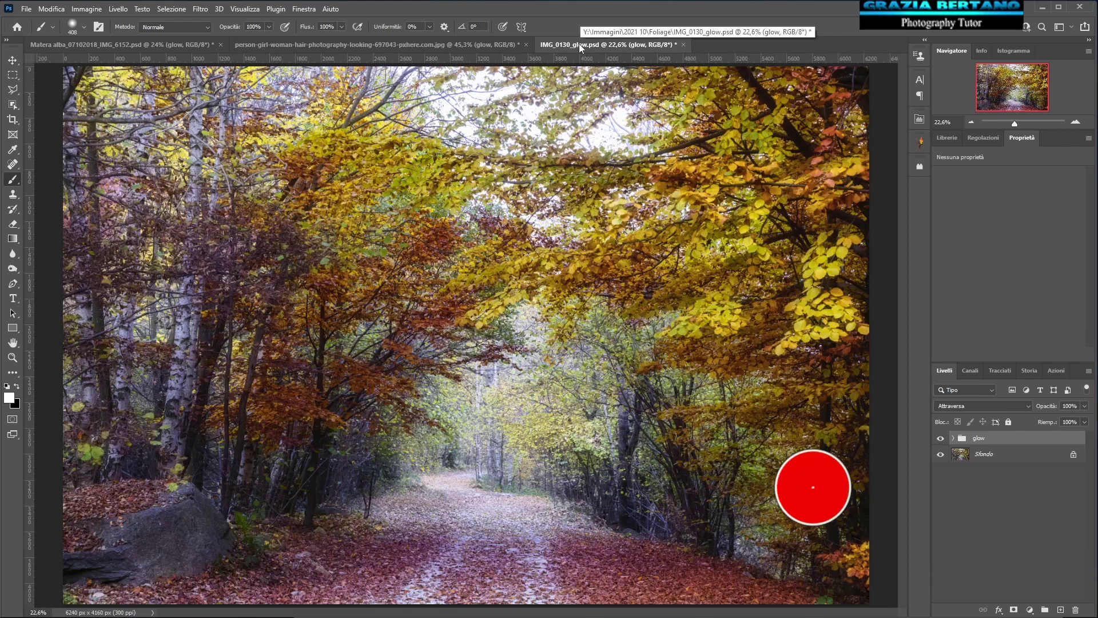
# Compare the forest with and without its glow group, then duplicate Sfondo as Sfondo copia
pyautogui.click(941, 438)
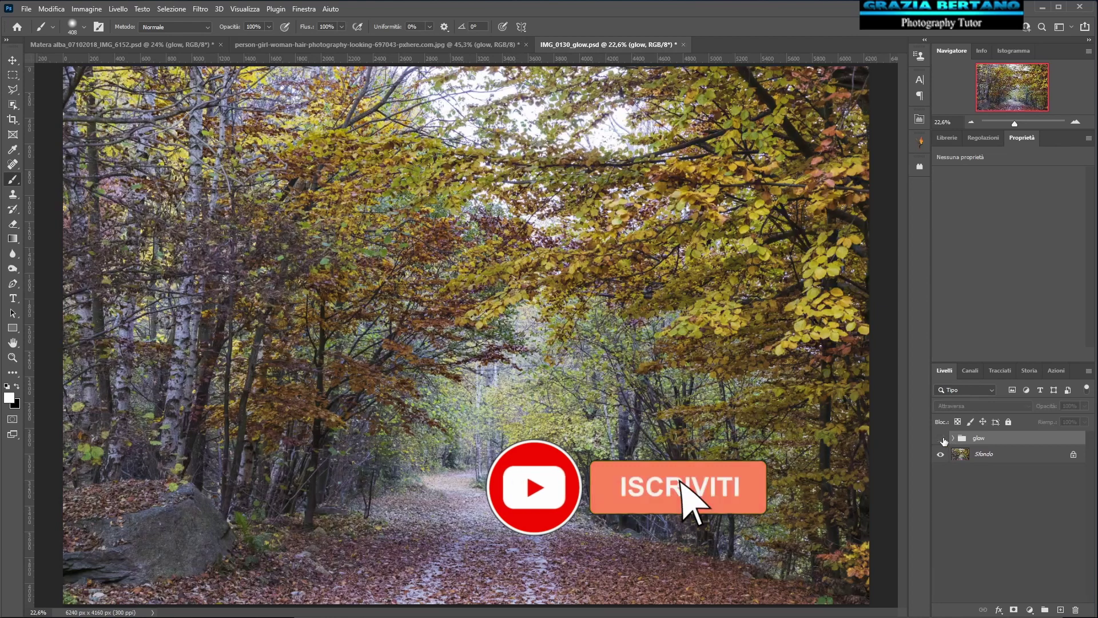
pyautogui.click(1009, 458)
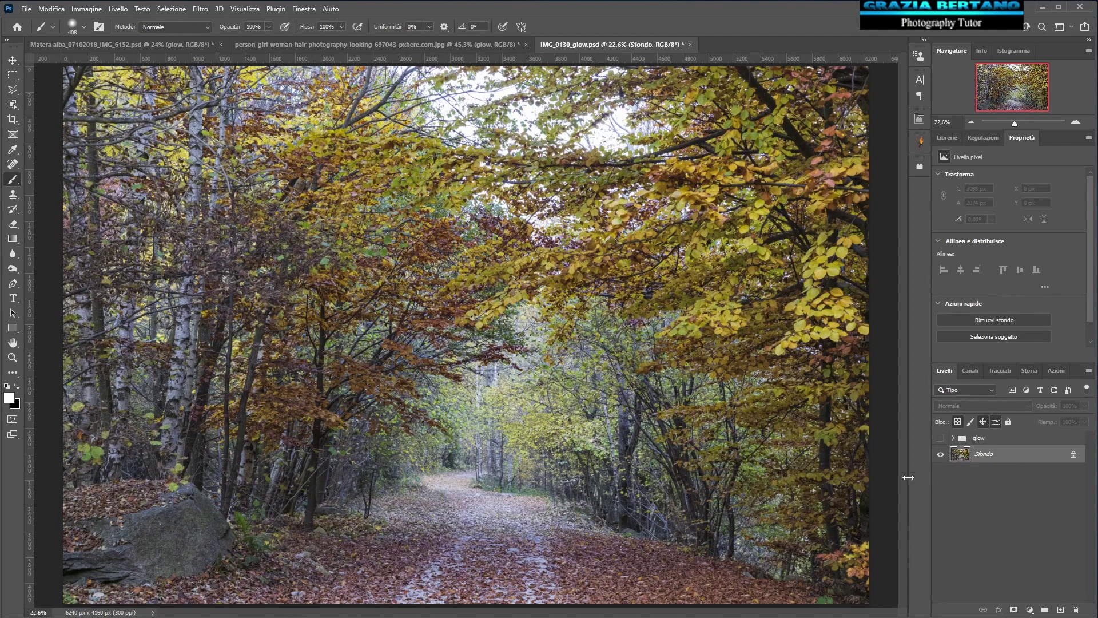
pyautogui.click(939, 438)
pyautogui.click(939, 438)
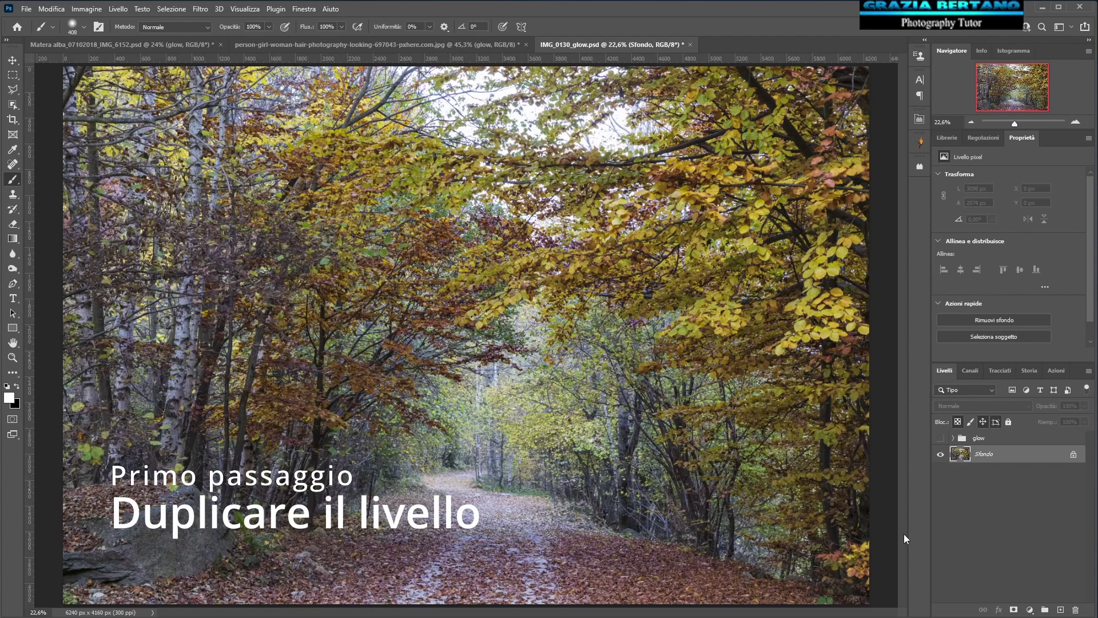
pyautogui.hotkey('ctrl', 'j')
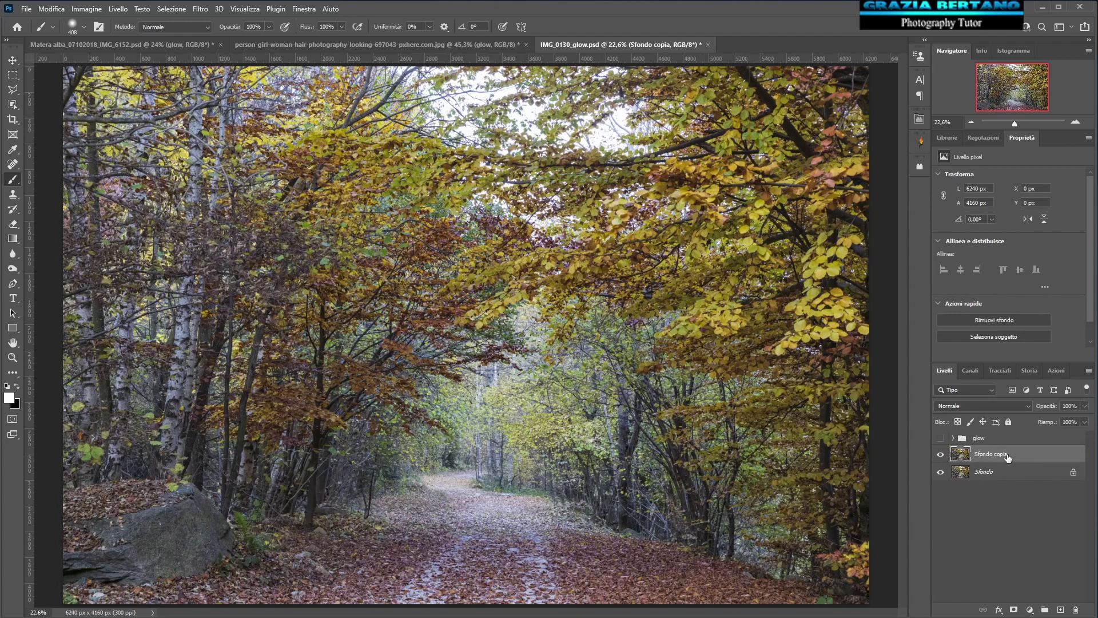
# Blur Sfondo copia with a 75-pixel Gaussian blur (Controllo sfocatura)
pyautogui.click(199, 9)
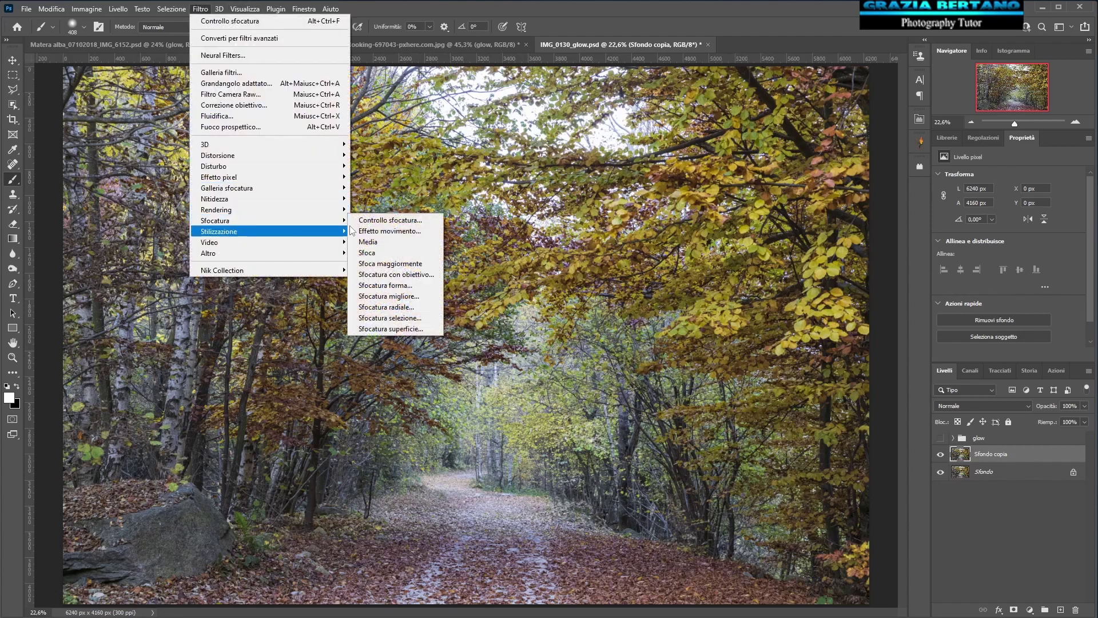
pyautogui.click(389, 220)
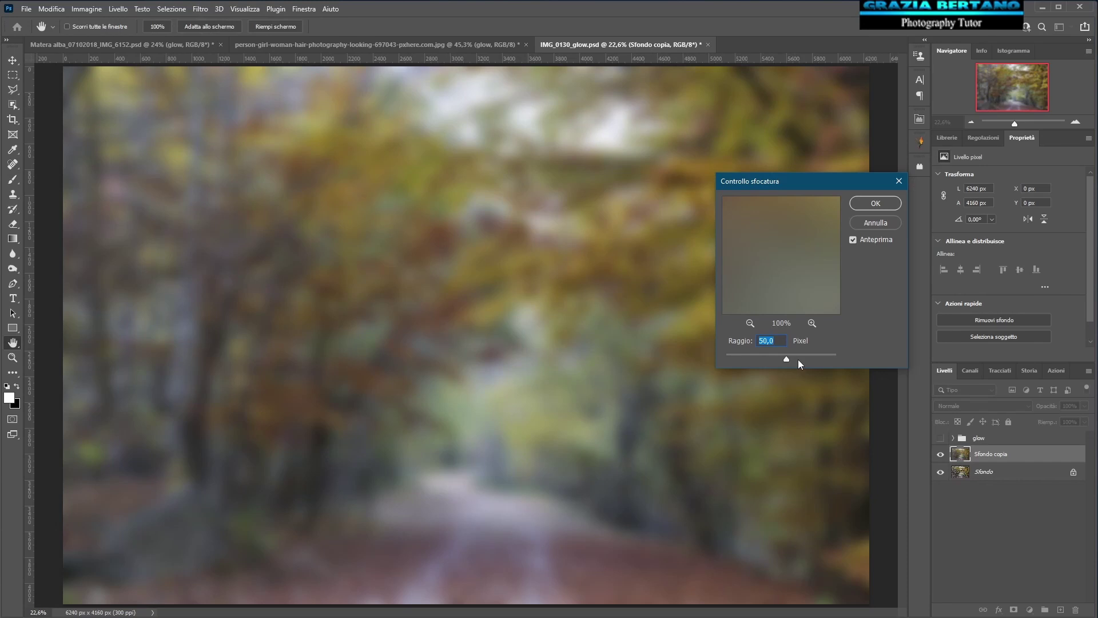
pyautogui.moveTo(788, 359); pyautogui.dragTo(794, 360)
pyautogui.write('75')
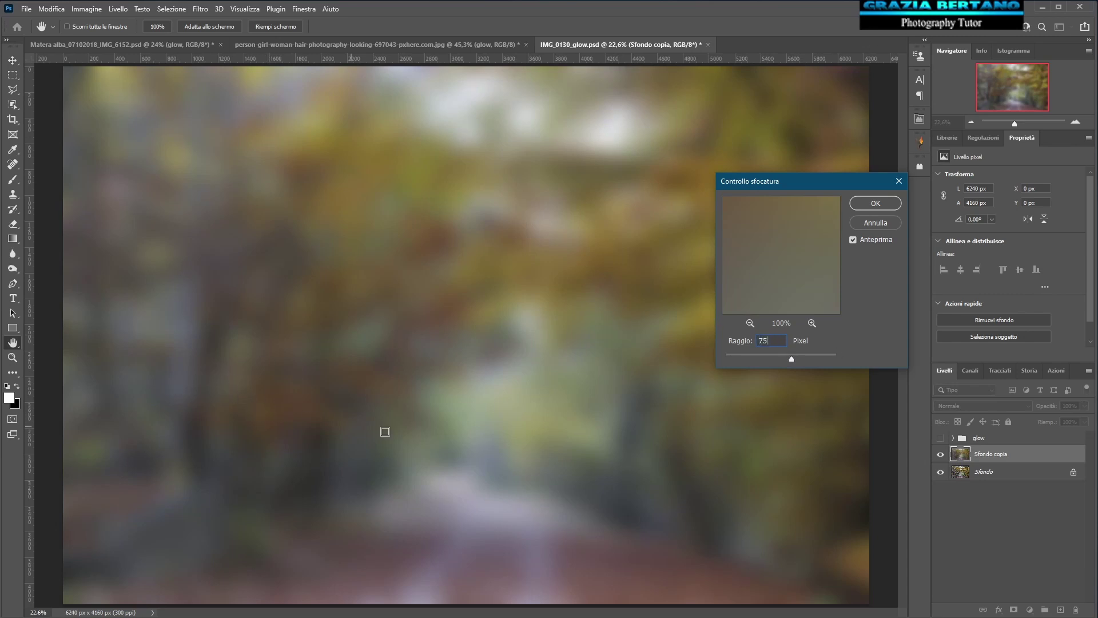
pyautogui.click(880, 203)
pyautogui.press('b')
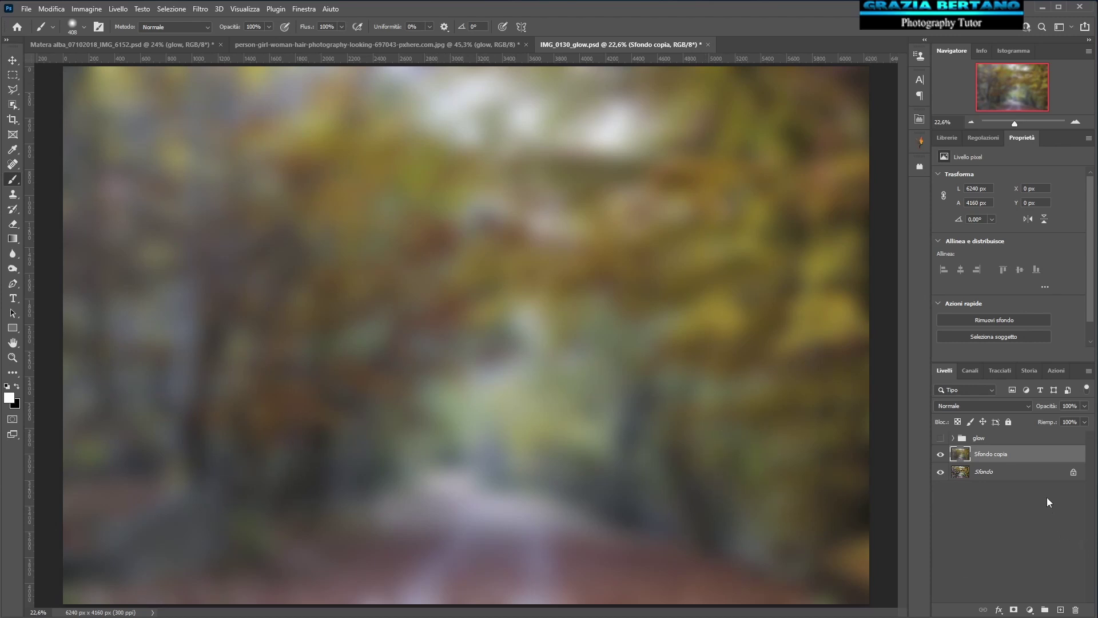
pyautogui.click(993, 406)
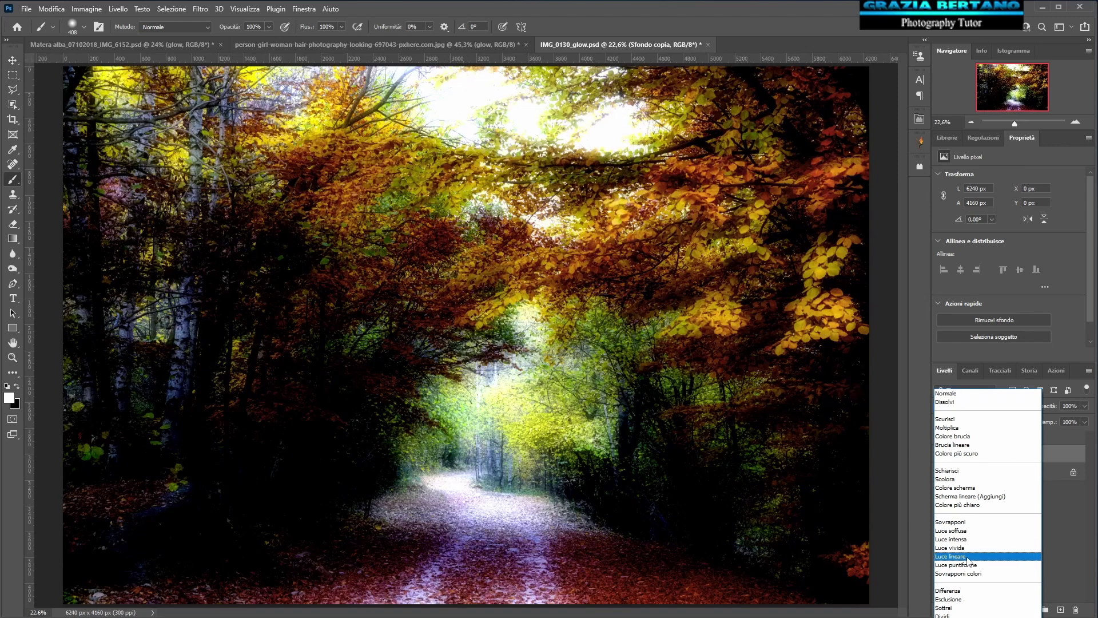
# Blend the blurred Sfondo copia as Luce lineare with 15% fill
pyautogui.click(967, 557)
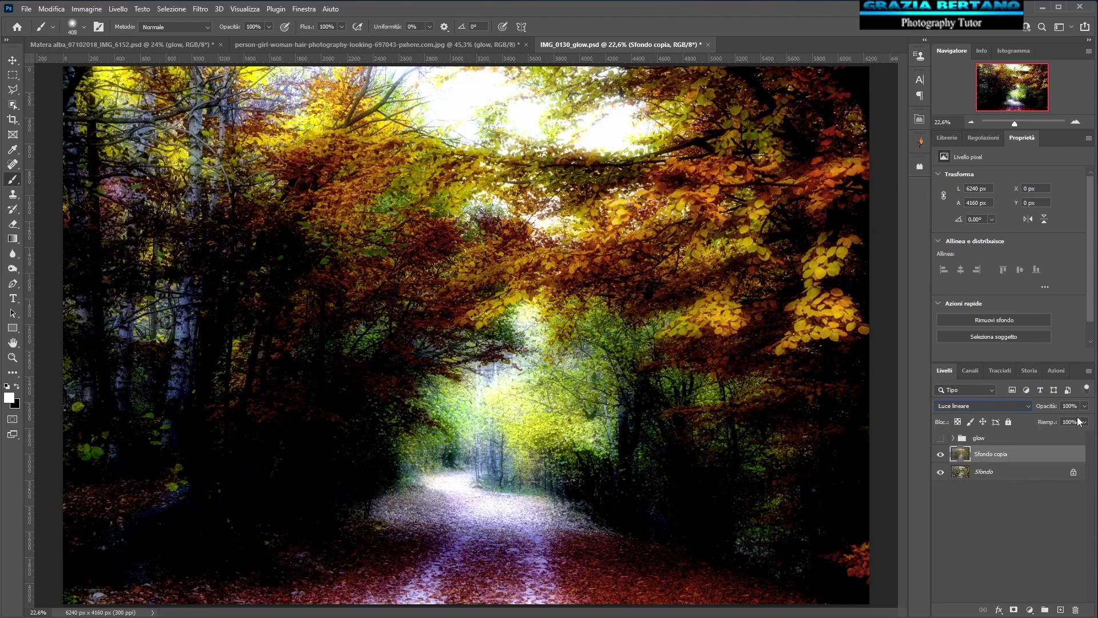
pyautogui.click(1070, 422)
pyautogui.write('15')
pyautogui.press('Return')
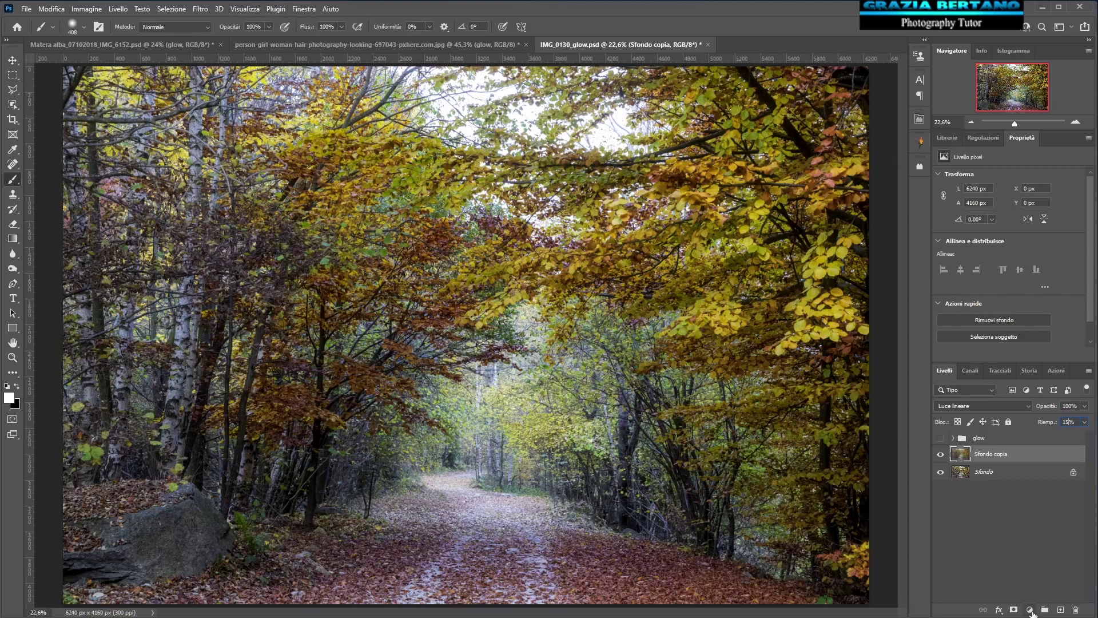
pyautogui.click(1030, 610)
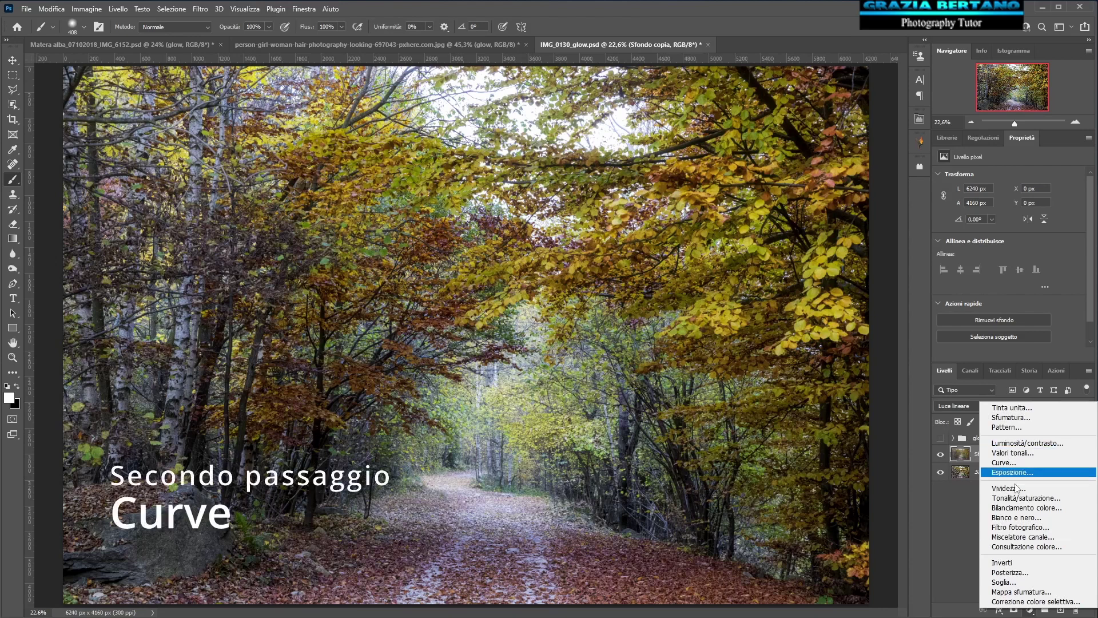
# Add a Curves layer clipped to Sfondo copia and blended in Luminosità
pyautogui.click(1015, 464)
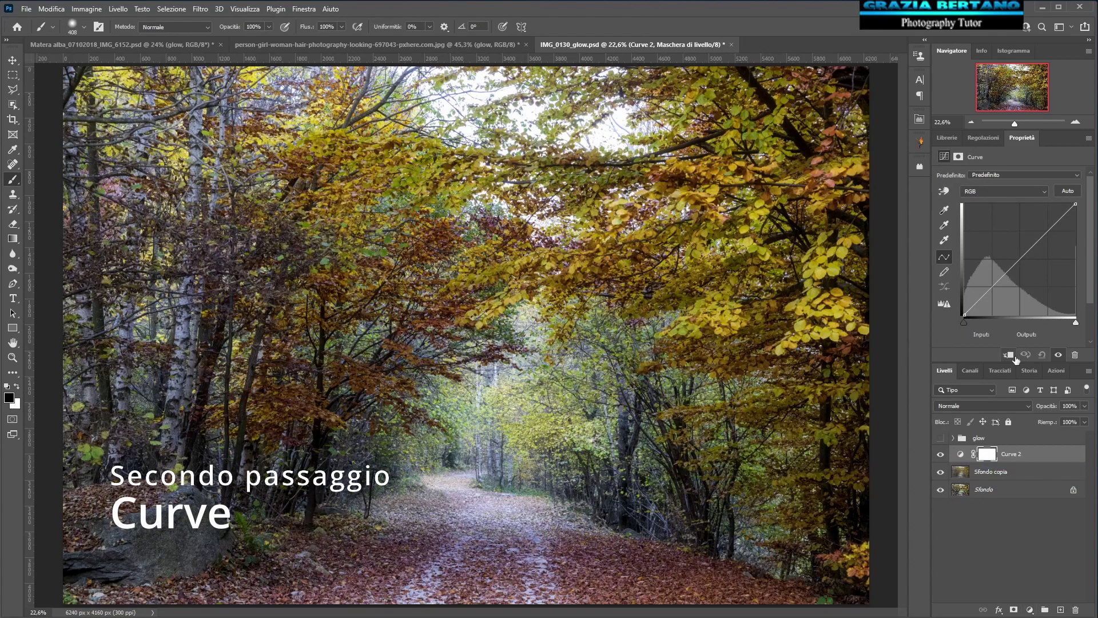
pyautogui.hotkey('ctrl', 'alt', 'g')
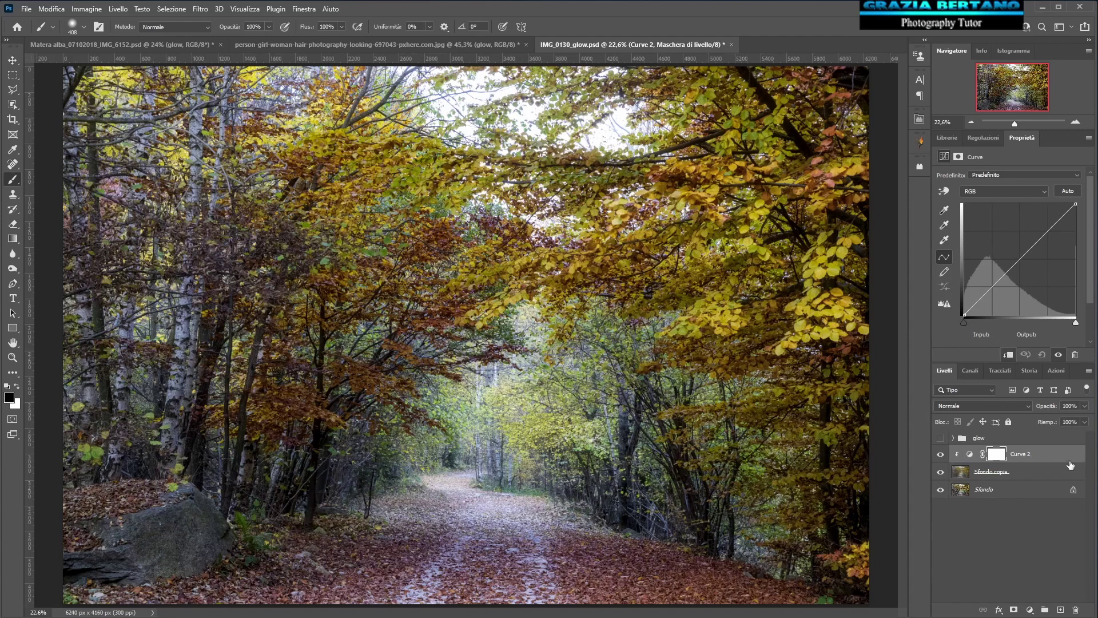
pyautogui.click(1019, 408)
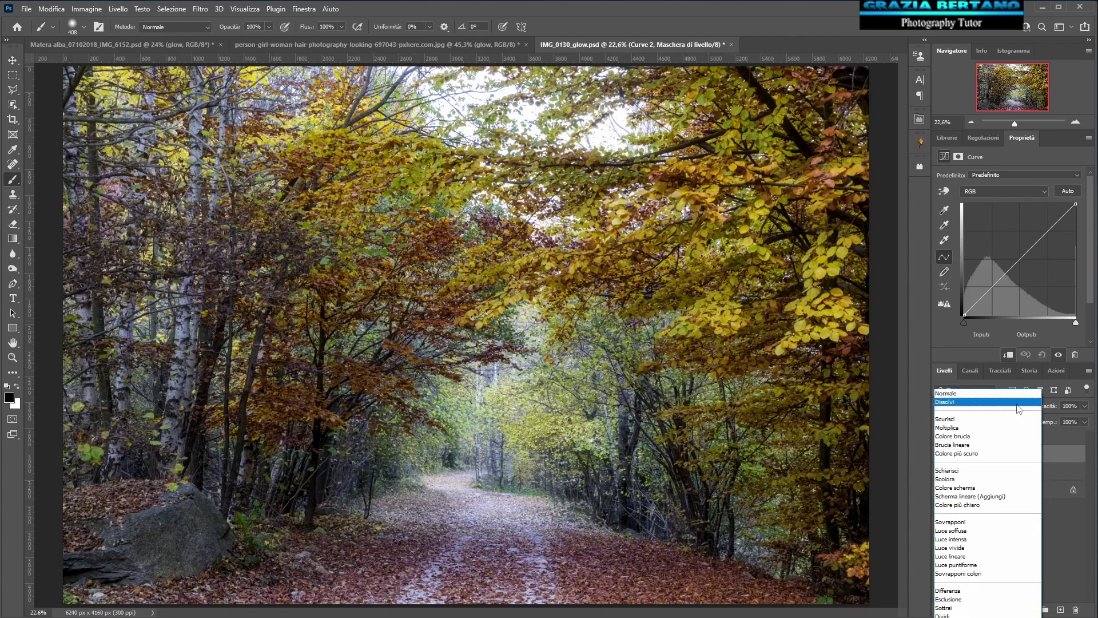
pyautogui.click(961, 611)
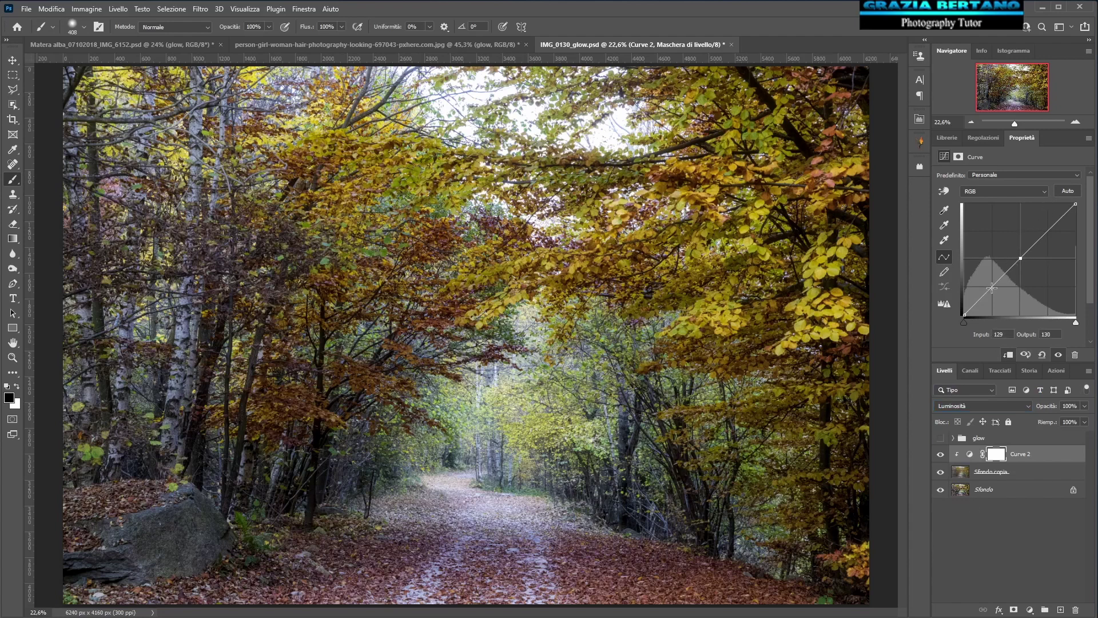
# Shape the curve into a brightening S-curve with three control points
pyautogui.click(992, 286)
pyautogui.click(1049, 229)
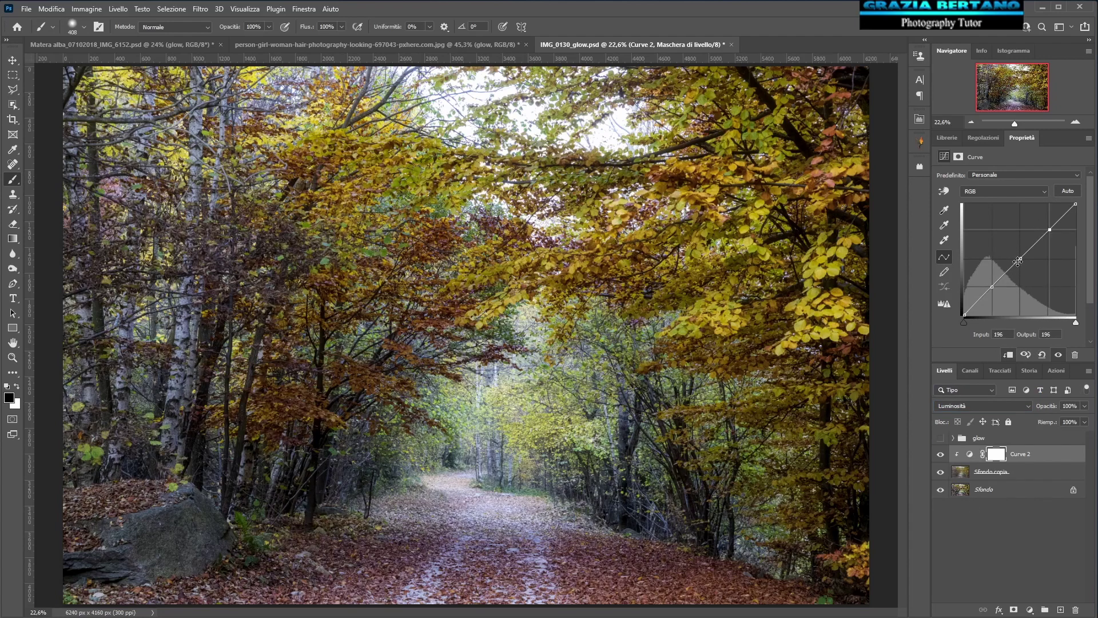
pyautogui.moveTo(1021, 258); pyautogui.dragTo(1008, 238)
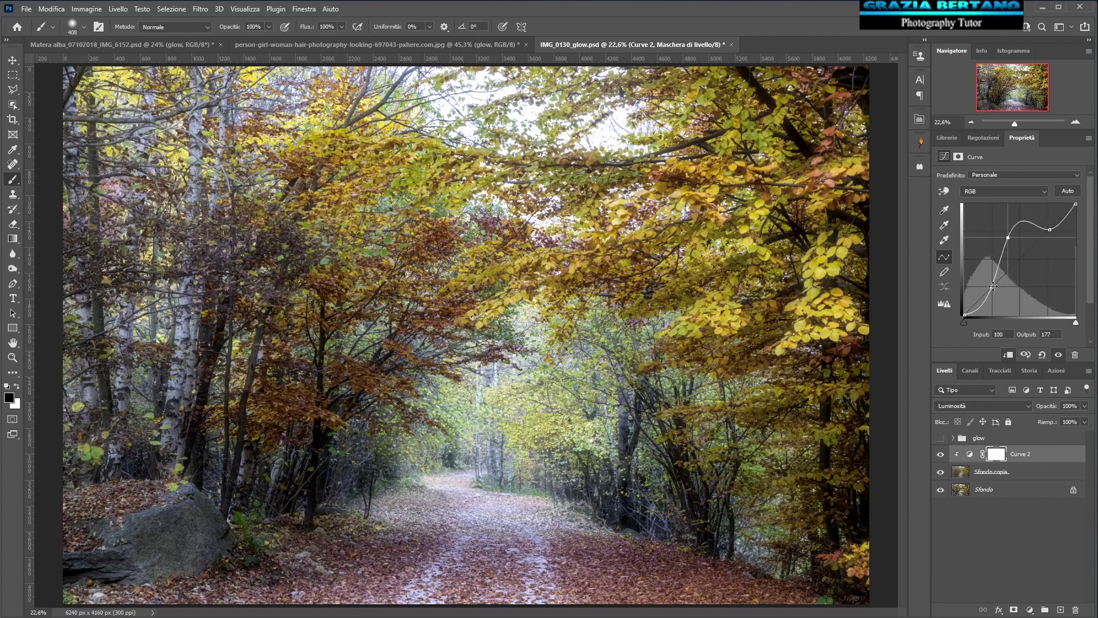
pyautogui.moveTo(1050, 231); pyautogui.dragTo(1048, 222)
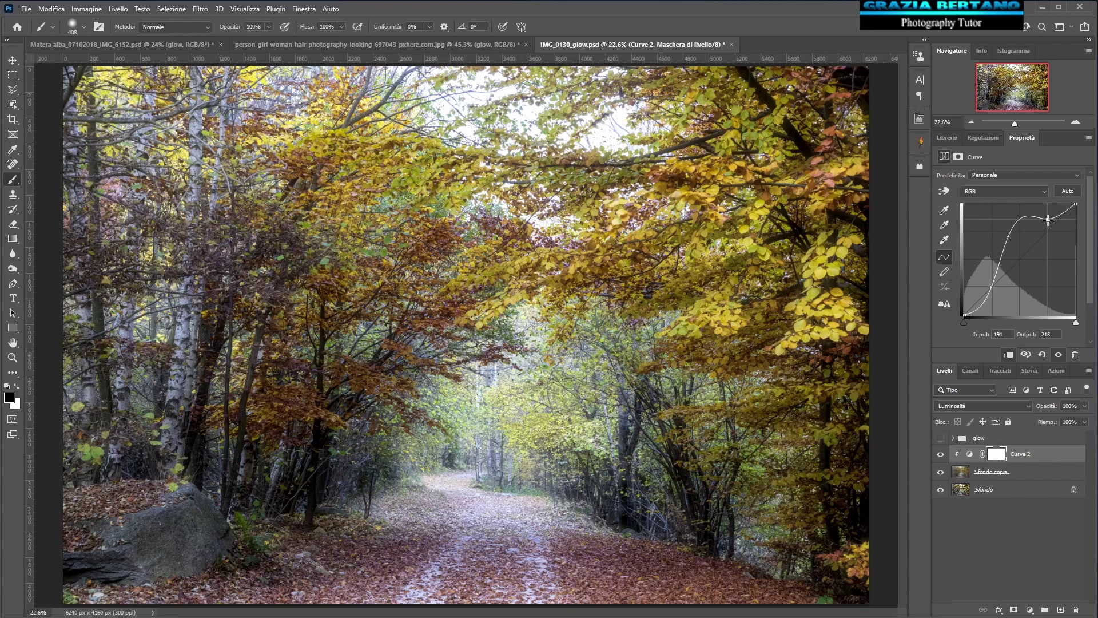
pyautogui.click(993, 285)
pyautogui.moveTo(994, 285); pyautogui.dragTo(996, 279)
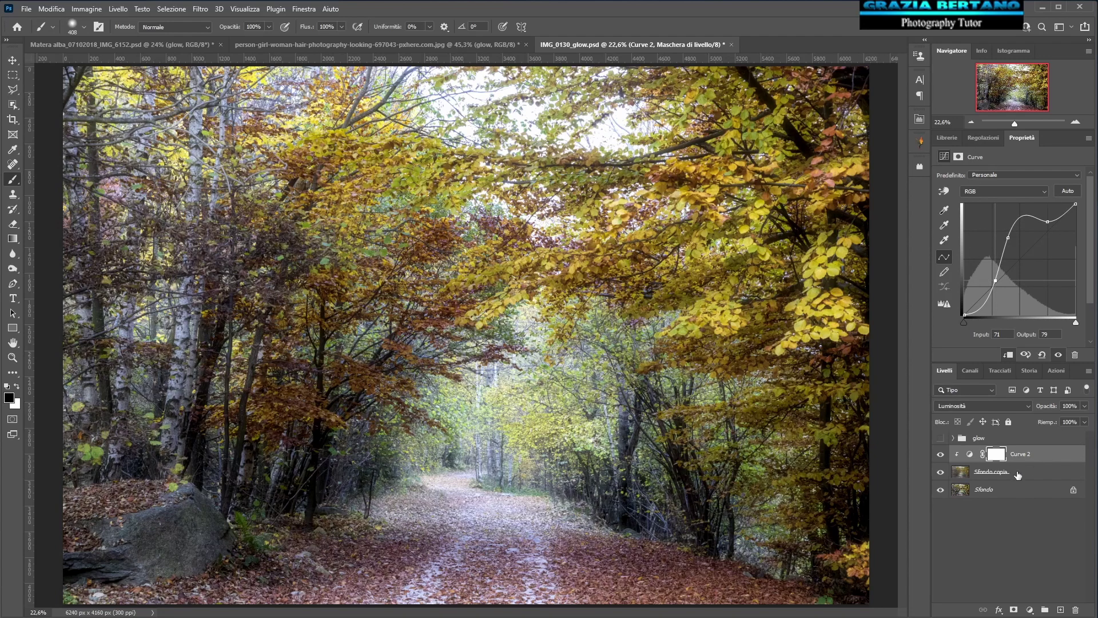
pyautogui.click(1029, 610)
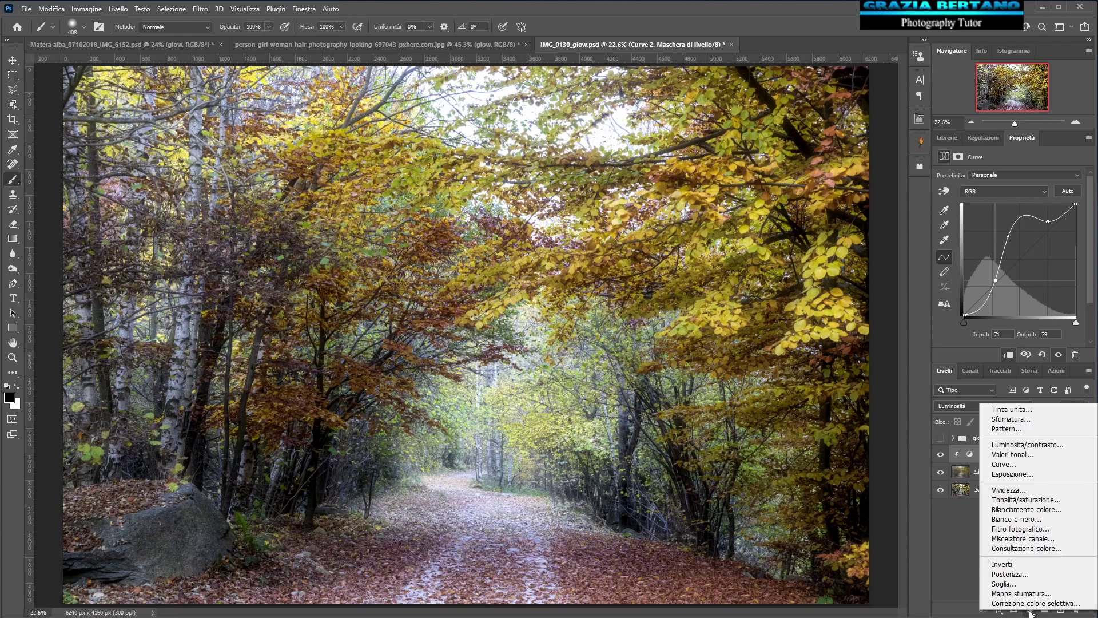
# Add a Bilanciamento colore layer clipped to Curve 2, with midtones +39, -26, +39
pyautogui.click(1041, 511)
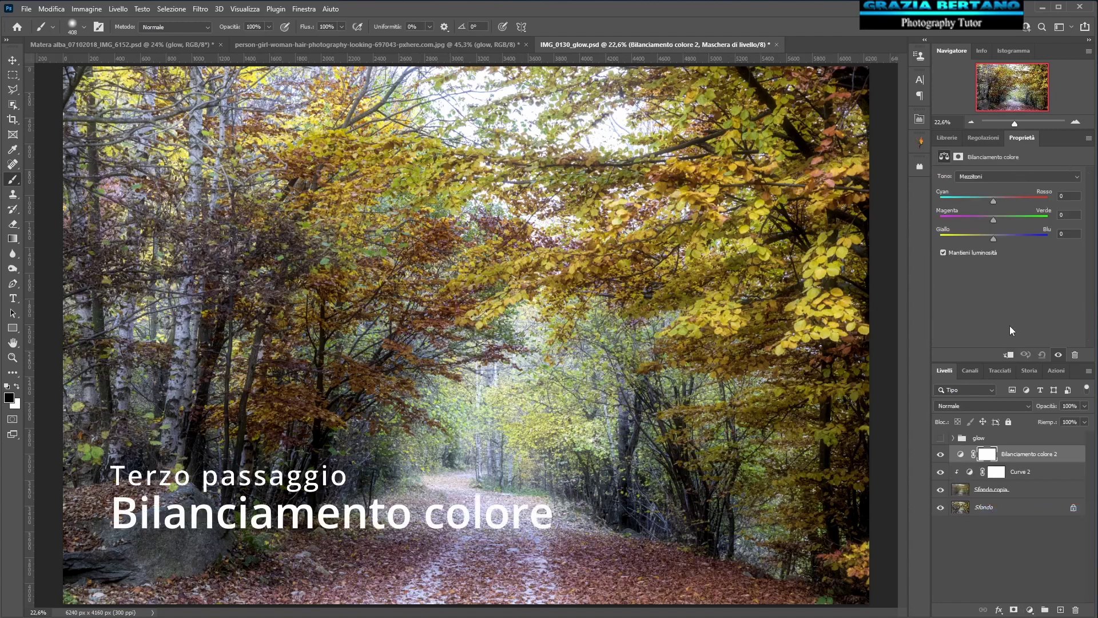
pyautogui.click(1010, 355)
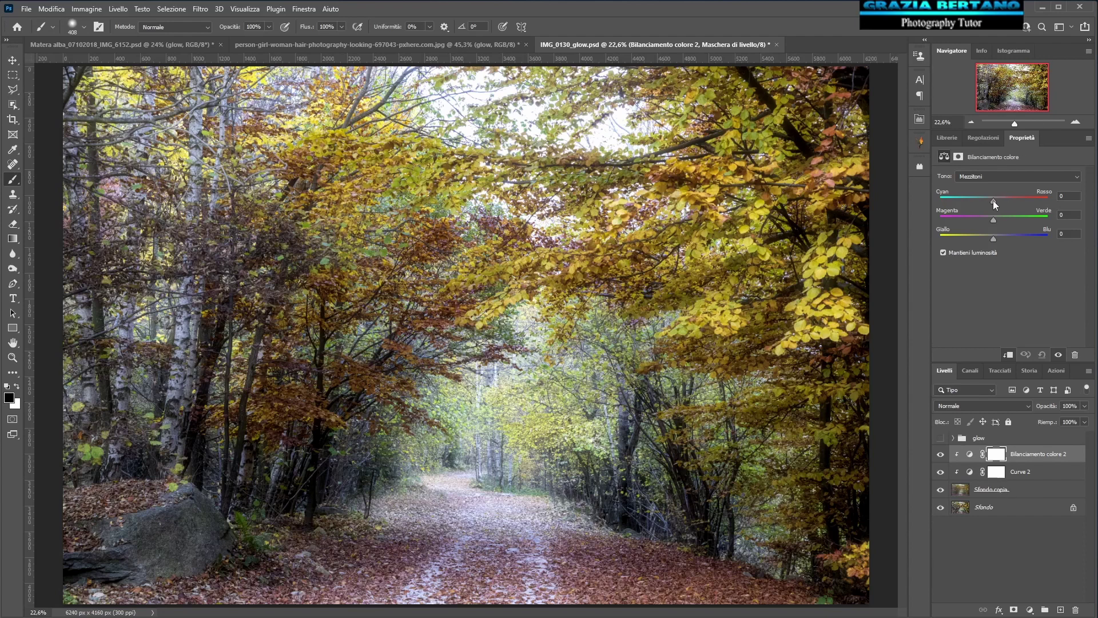
pyautogui.moveTo(994, 200)
pyautogui.mouseDown()
pyautogui.moveTo(1034, 200)
pyautogui.moveTo(961, 200)
pyautogui.moveTo(1012, 198)
pyautogui.mouseUp()
pyautogui.moveTo(993, 219)
pyautogui.mouseDown()
pyautogui.moveTo(951, 220)
pyautogui.moveTo(981, 220)
pyautogui.mouseUp()
pyautogui.moveTo(939, 239); pyautogui.dragTo(960, 240)
# Set the Bilanciamento colore 2 shadows to +31 cyan–red, -24 magenta–green and -24 yellow–blue
pyautogui.click(978, 178)
pyautogui.click(967, 186)
pyautogui.moveTo(994, 201)
pyautogui.mouseDown()
pyautogui.moveTo(938, 199)
pyautogui.moveTo(1053, 199)
pyautogui.mouseUp()
pyautogui.moveTo(995, 224); pyautogui.dragTo(1024, 225)
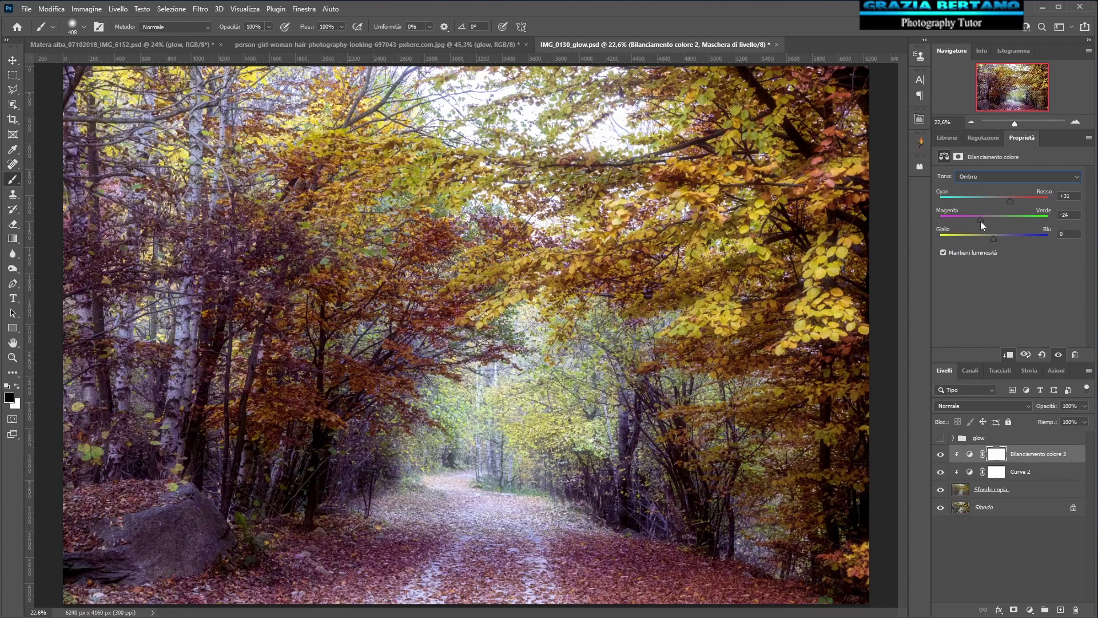
pyautogui.moveTo(940, 239)
pyautogui.mouseDown()
pyautogui.moveTo(1046, 238)
pyautogui.moveTo(985, 240)
pyautogui.mouseUp()
pyautogui.click(995, 177)
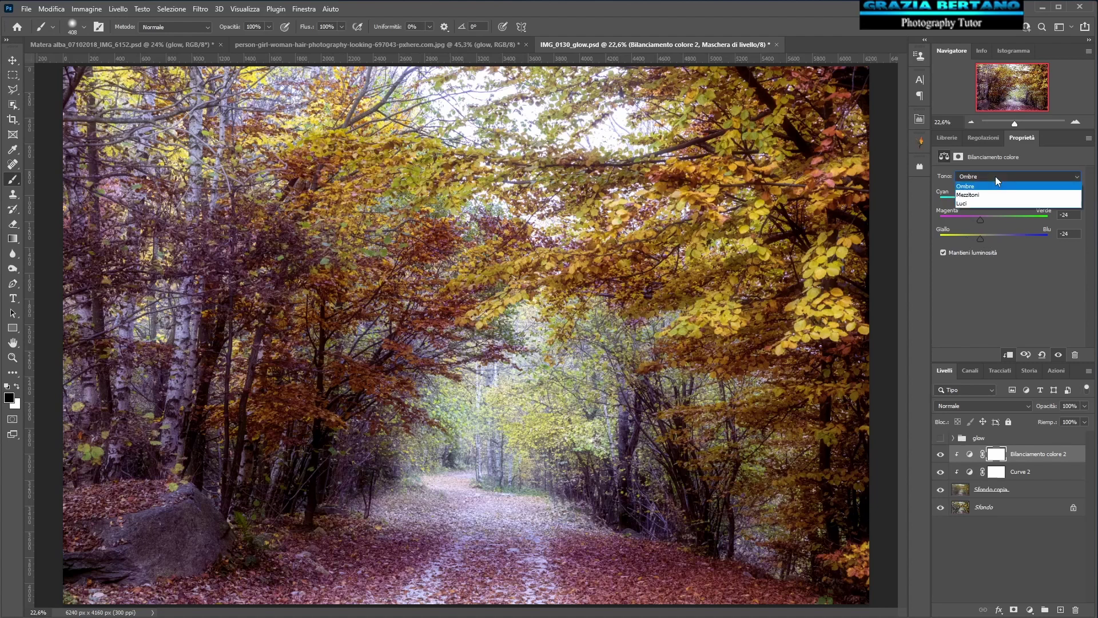
# Switch the Color Balance tone to Highlights and set the sliders to −39, −24 and −49
pyautogui.click(988, 201)
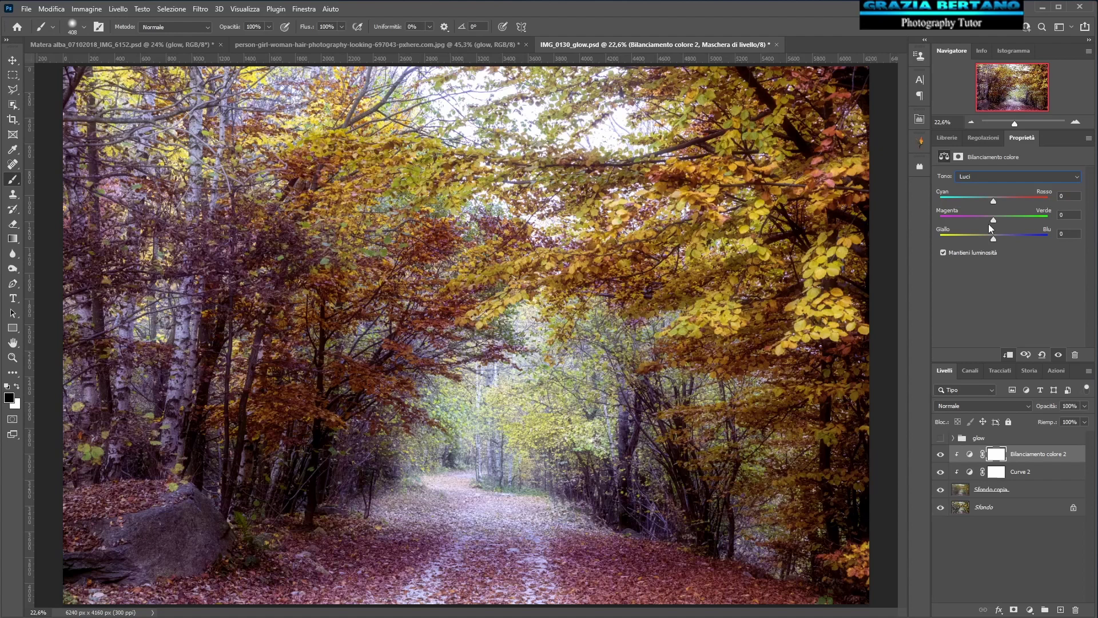
pyautogui.moveTo(994, 204)
pyautogui.mouseDown()
pyautogui.moveTo(958, 201)
pyautogui.moveTo(1001, 205)
pyautogui.mouseUp()
pyautogui.moveTo(1032, 202); pyautogui.dragTo(954, 204)
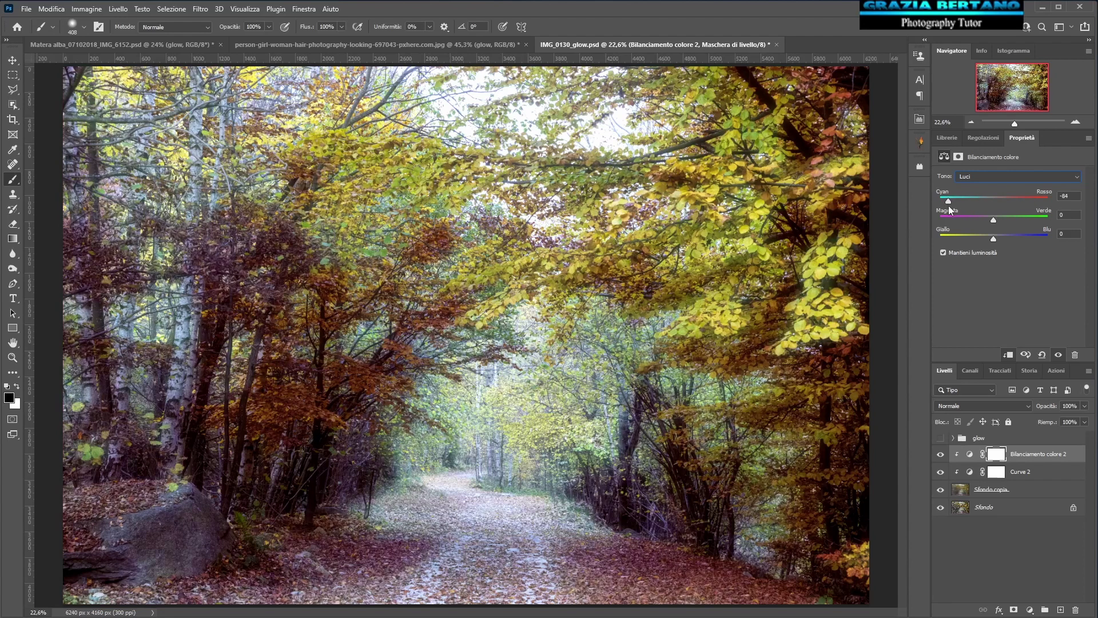
pyautogui.moveTo(951, 203); pyautogui.dragTo(983, 201)
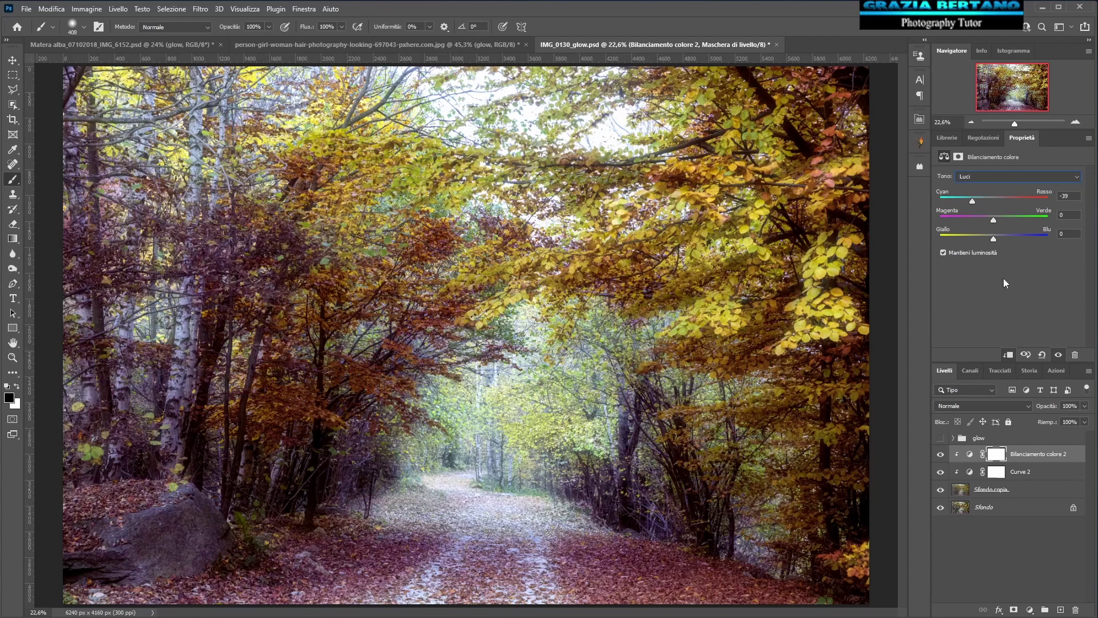
pyautogui.moveTo(1001, 218)
pyautogui.mouseDown()
pyautogui.moveTo(1031, 218)
pyautogui.moveTo(978, 219)
pyautogui.mouseUp()
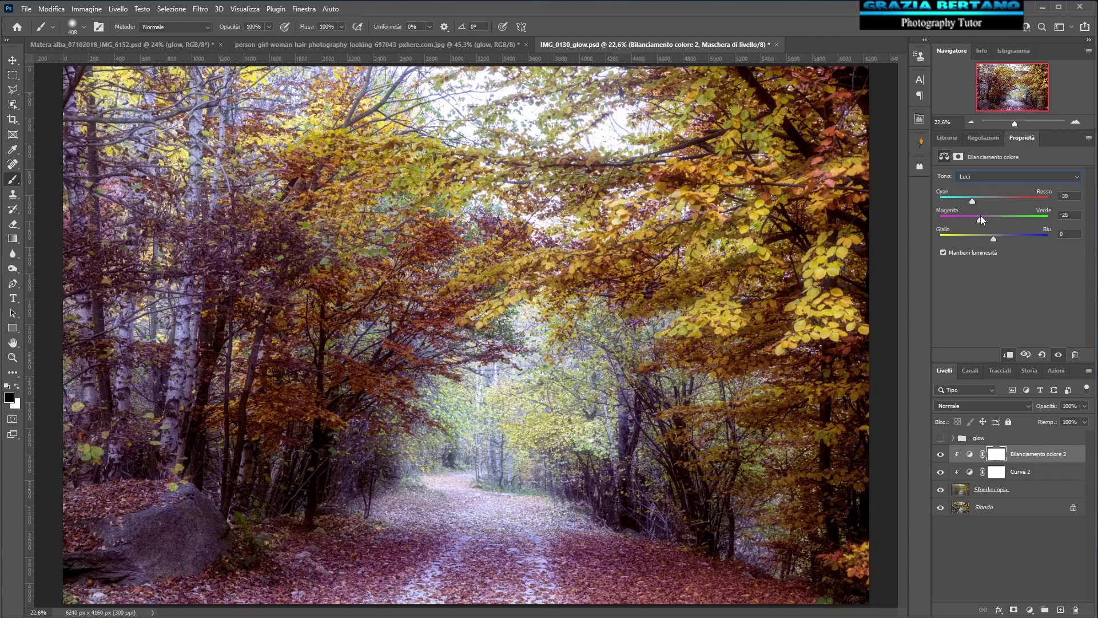
pyautogui.moveTo(992, 241)
pyautogui.mouseDown()
pyautogui.moveTo(1028, 236)
pyautogui.moveTo(951, 244)
pyautogui.mouseUp()
# Group the curve, colour balance and copy layers into Gruppo 1, then add an ffc09d solid colour fill
pyautogui.keyDown('shift'); pyautogui.click(1029, 494); pyautogui.keyUp('shift')
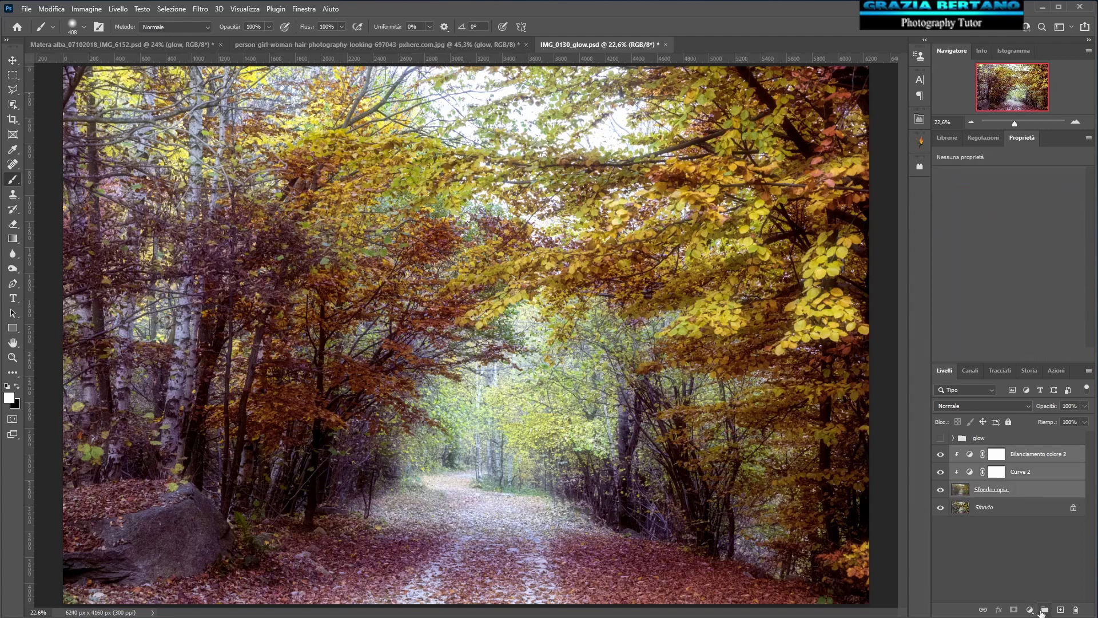
pyautogui.click(1045, 609)
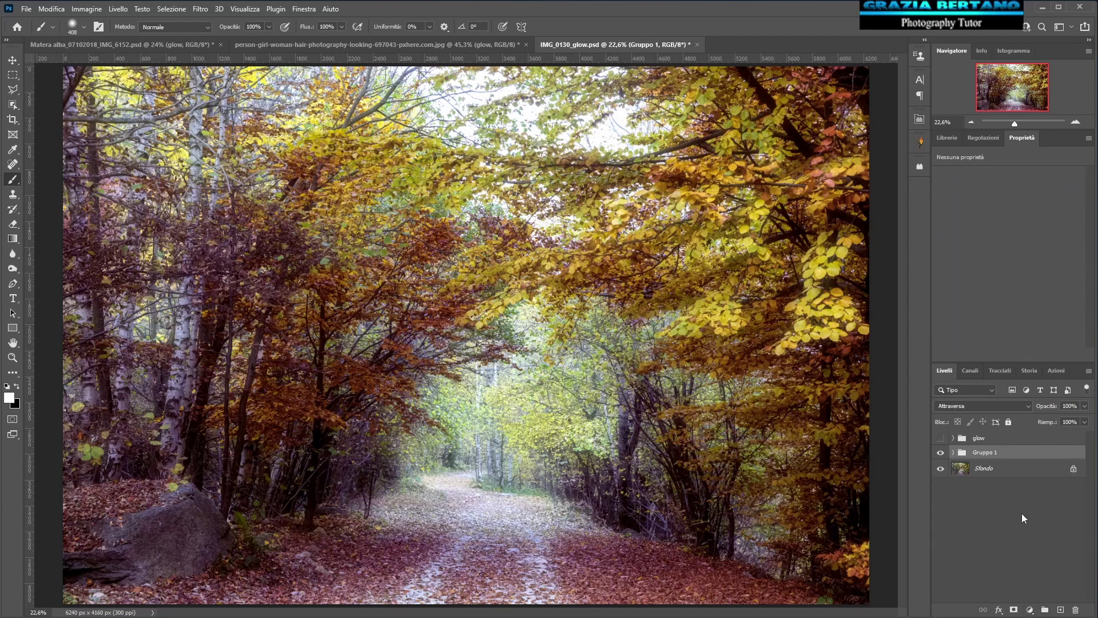
pyautogui.click(1030, 610)
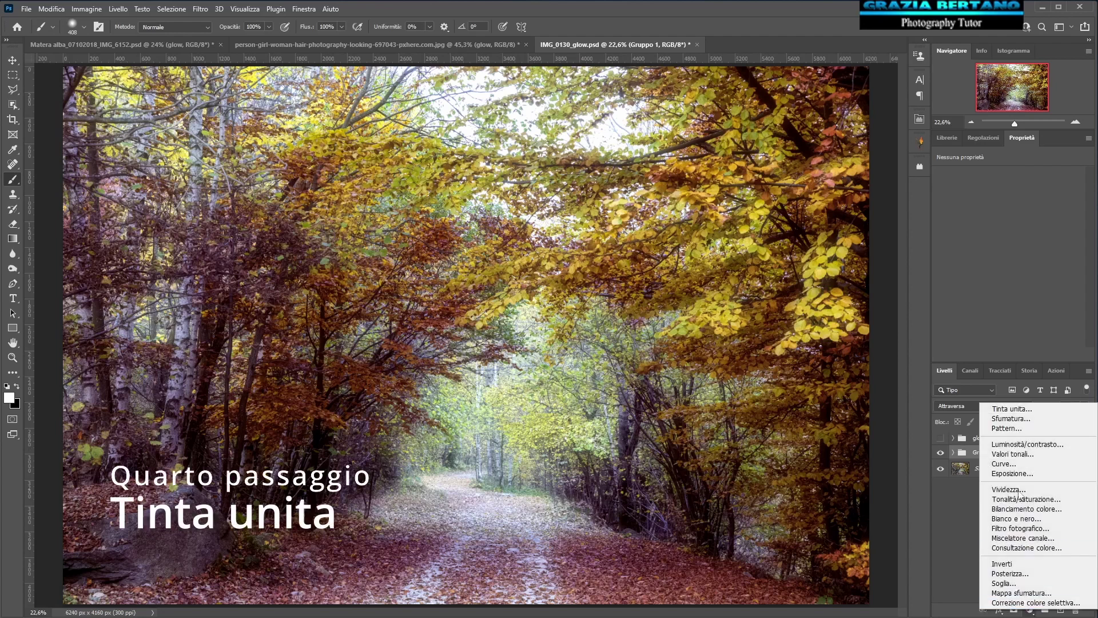
pyautogui.click(1008, 409)
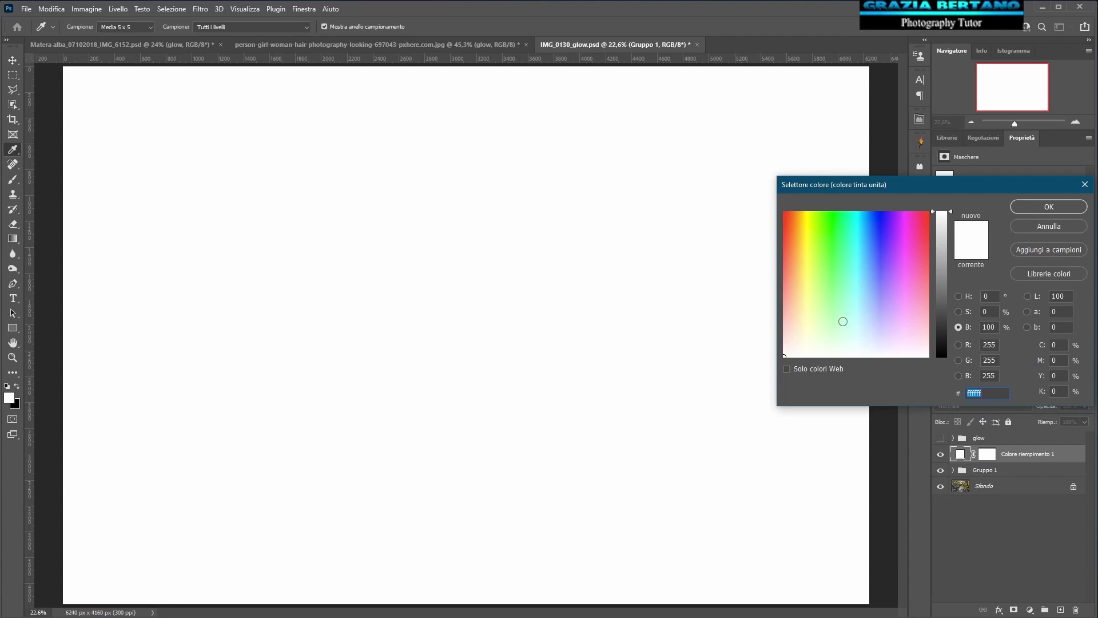
pyautogui.click(791, 301)
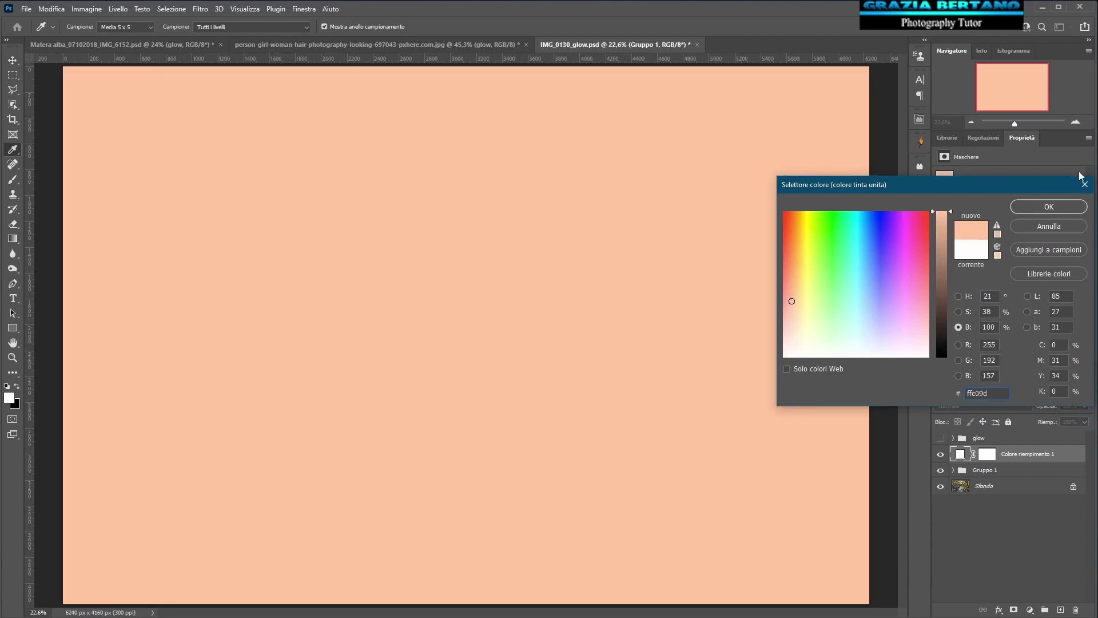
pyautogui.click(1040, 206)
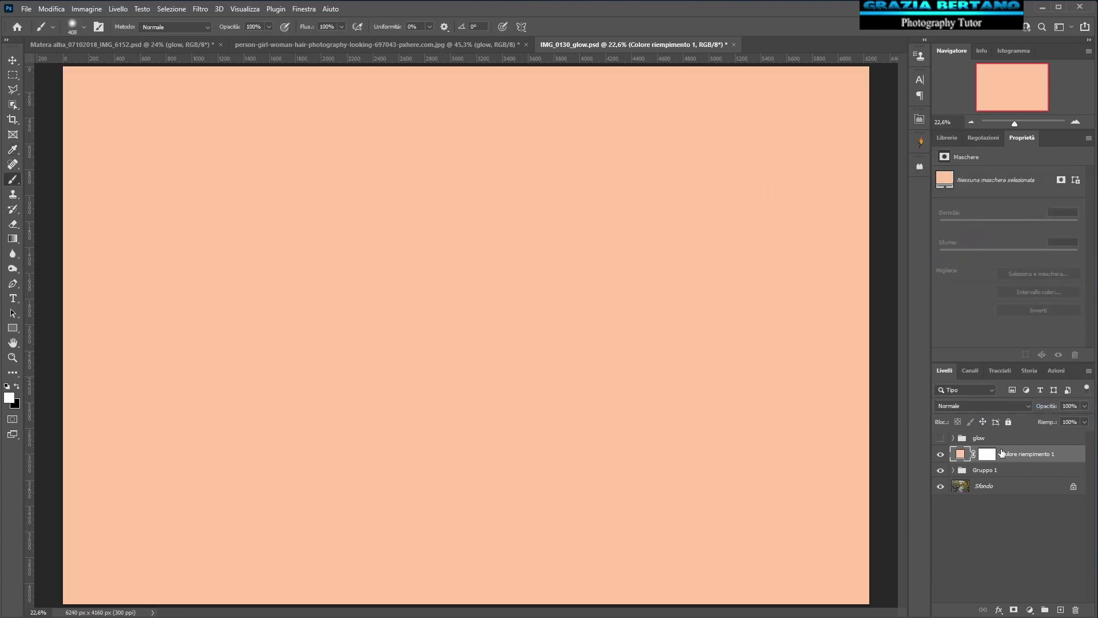
pyautogui.click(1001, 406)
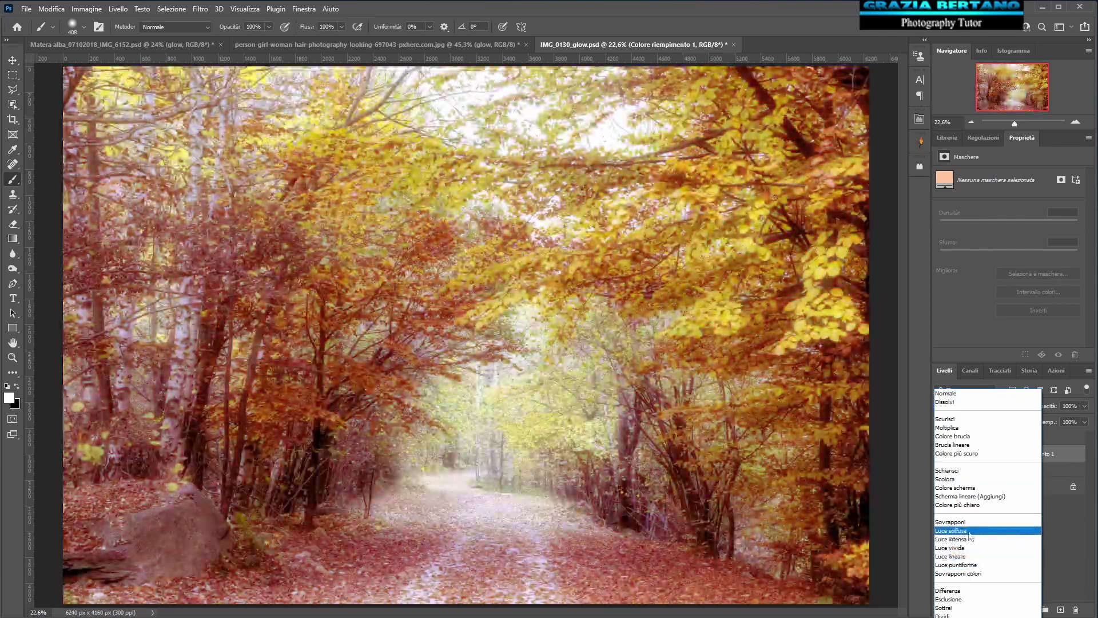
# Set Colore riempimento 1 to Luce soffusa blend mode at 81% opacity
pyautogui.click(970, 532)
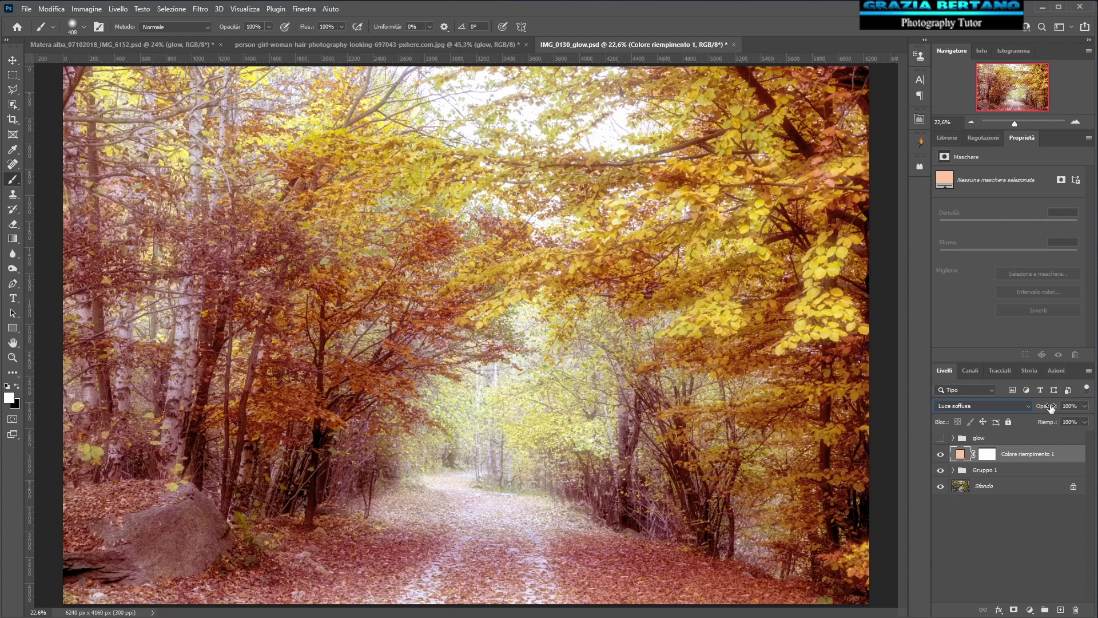
pyautogui.moveTo(1051, 407); pyautogui.dragTo(1040, 409)
pyautogui.doubleClick(961, 455)
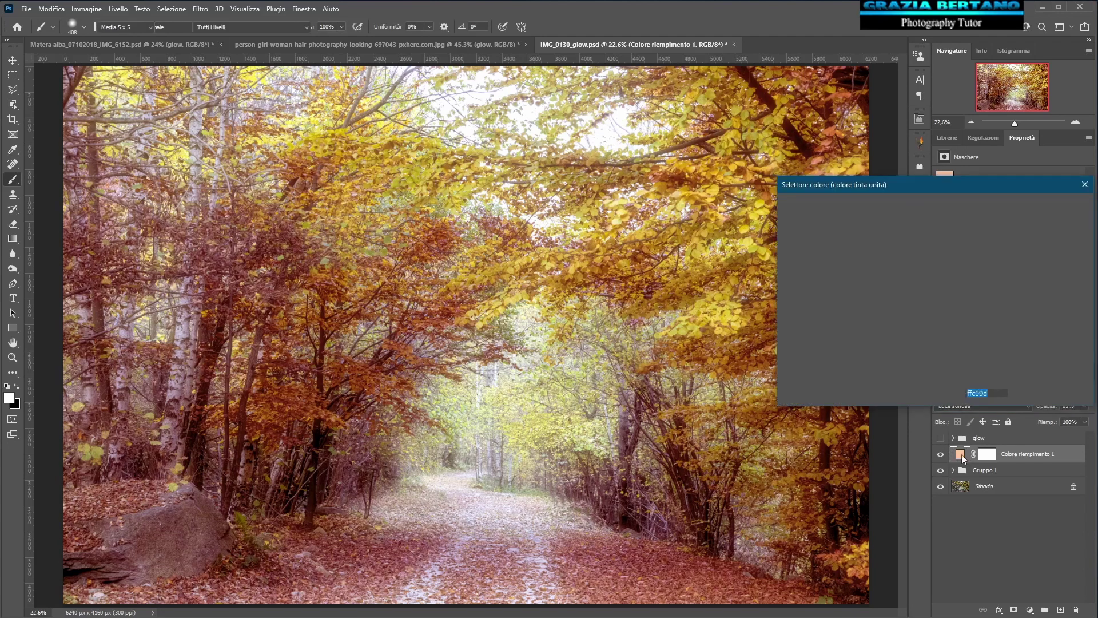
# Change the fill colour to a deeper warm tan, dea073, settling brightness at 87%
pyautogui.moveTo(792, 301)
pyautogui.mouseDown()
pyautogui.moveTo(788, 266)
pyautogui.moveTo(931, 260)
pyautogui.moveTo(795, 269)
pyautogui.moveTo(793, 284)
pyautogui.mouseUp()
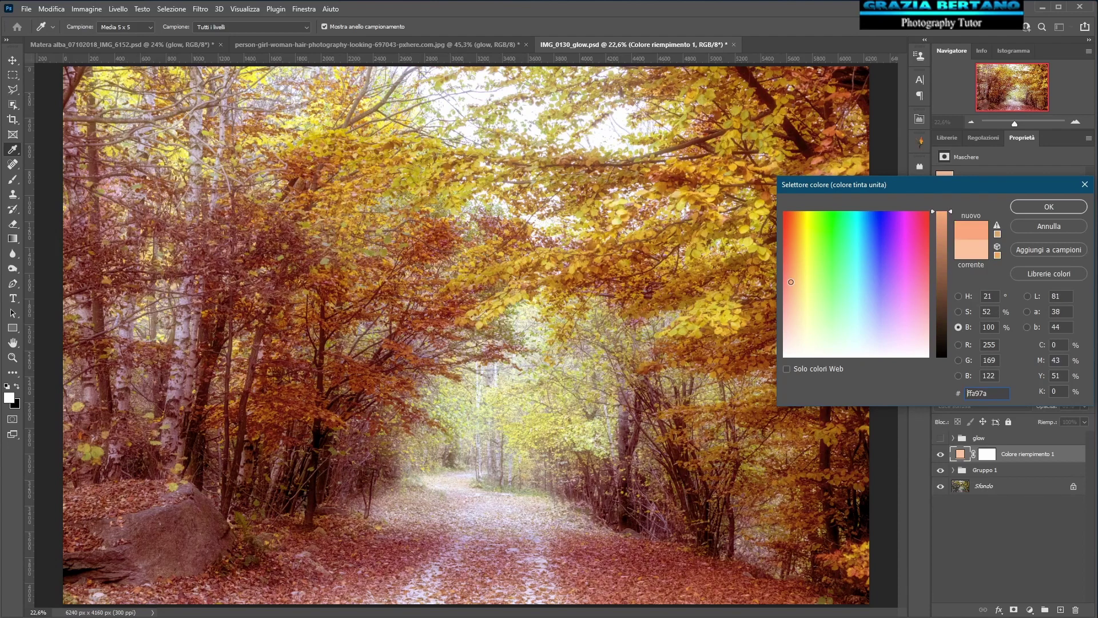
pyautogui.moveTo(793, 284); pyautogui.dragTo(793, 284)
pyautogui.moveTo(952, 211); pyautogui.dragTo(948, 249)
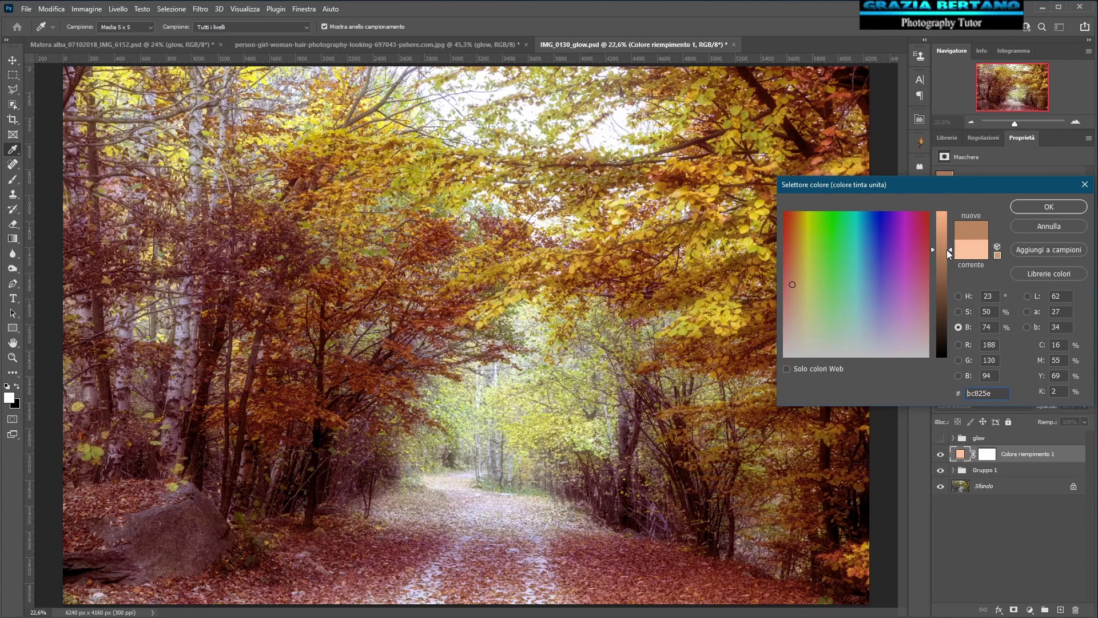
pyautogui.moveTo(792, 284)
pyautogui.mouseDown()
pyautogui.moveTo(795, 270)
pyautogui.moveTo(793, 286)
pyautogui.mouseUp()
pyautogui.moveTo(950, 249); pyautogui.dragTo(950, 230)
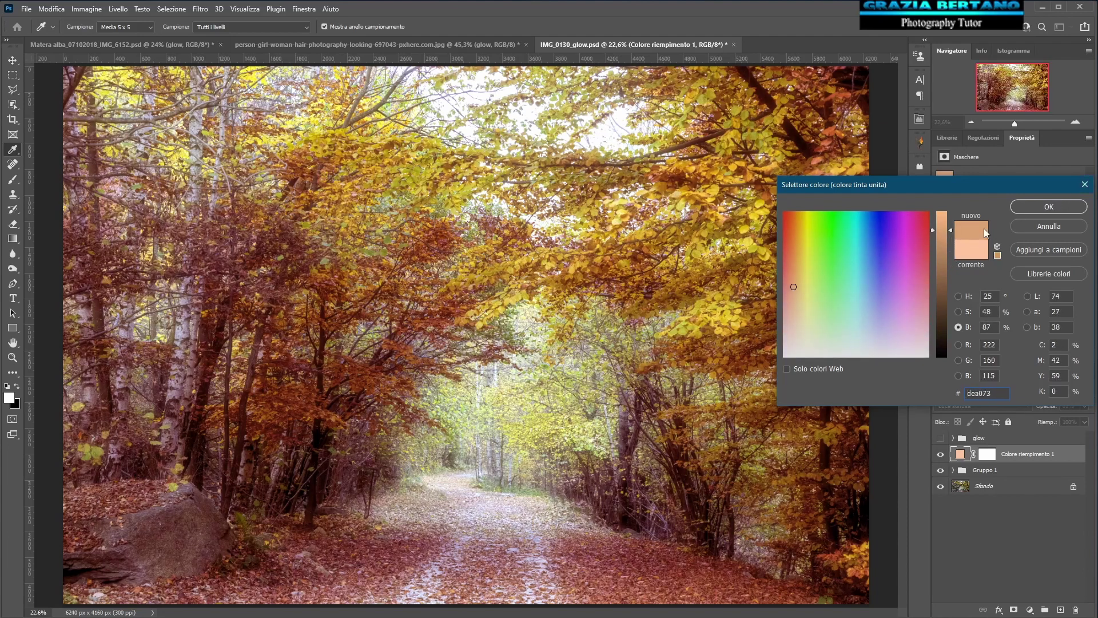
pyautogui.moveTo(951, 240); pyautogui.dragTo(951, 234)
pyautogui.click(1054, 208)
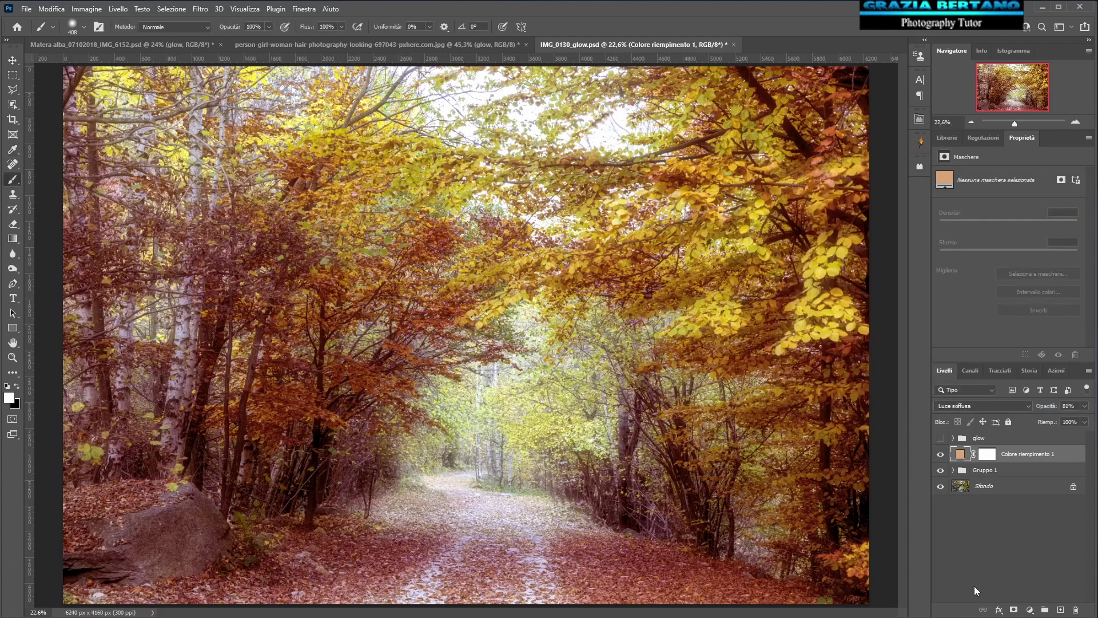
# Lower the Colore riempimento 1 fill's opacity to 30%
pyautogui.click(940, 455)
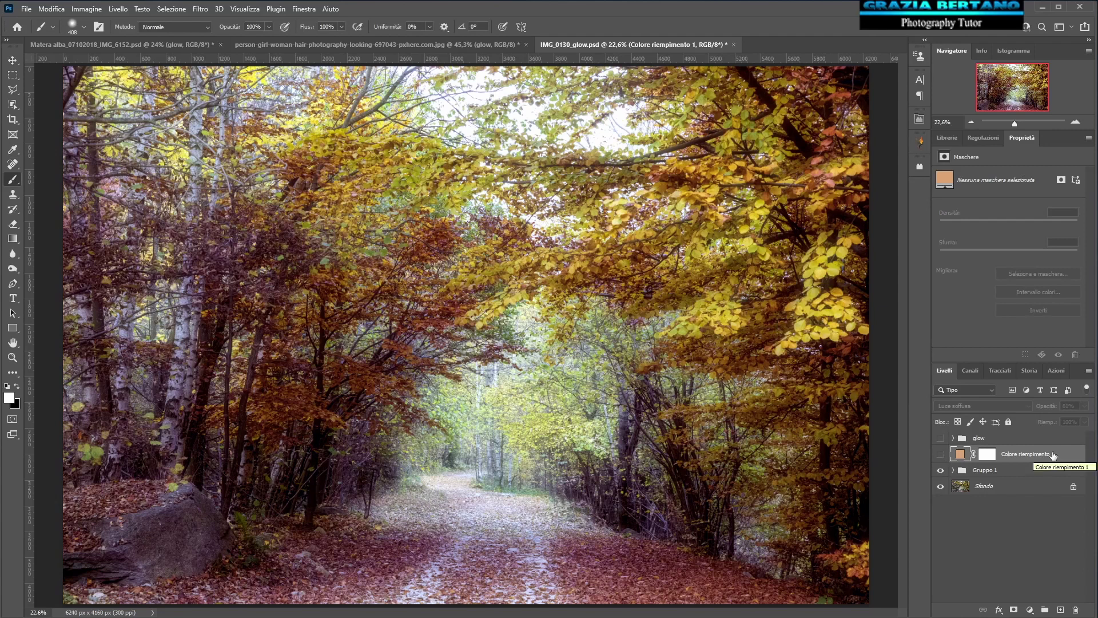
pyautogui.click(940, 454)
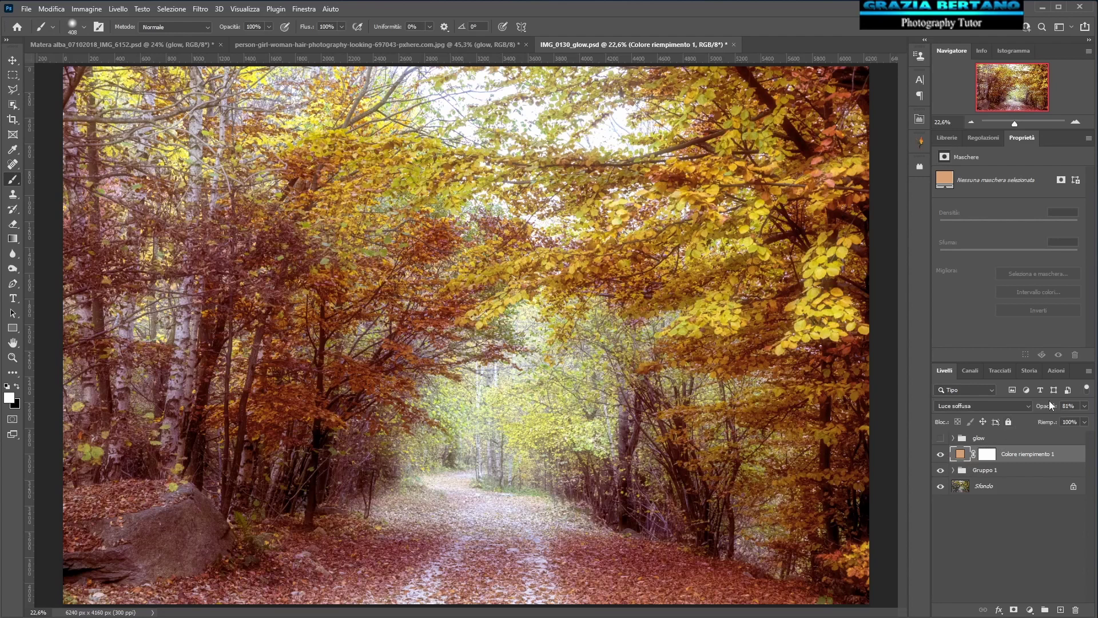
pyautogui.moveTo(1054, 408); pyautogui.dragTo(1024, 411)
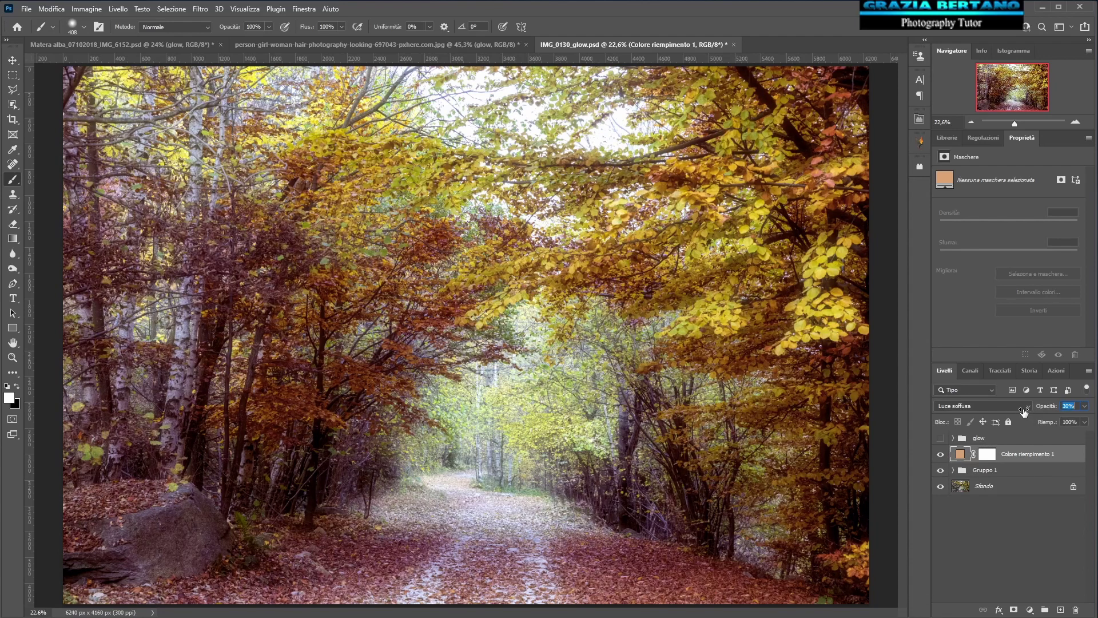
# Compare the glow edit against the original Sfondo photo, then show the woman portrait document
pyautogui.click(941, 455)
pyautogui.keyDown('alt'); pyautogui.click(941, 487); pyautogui.keyUp('alt')
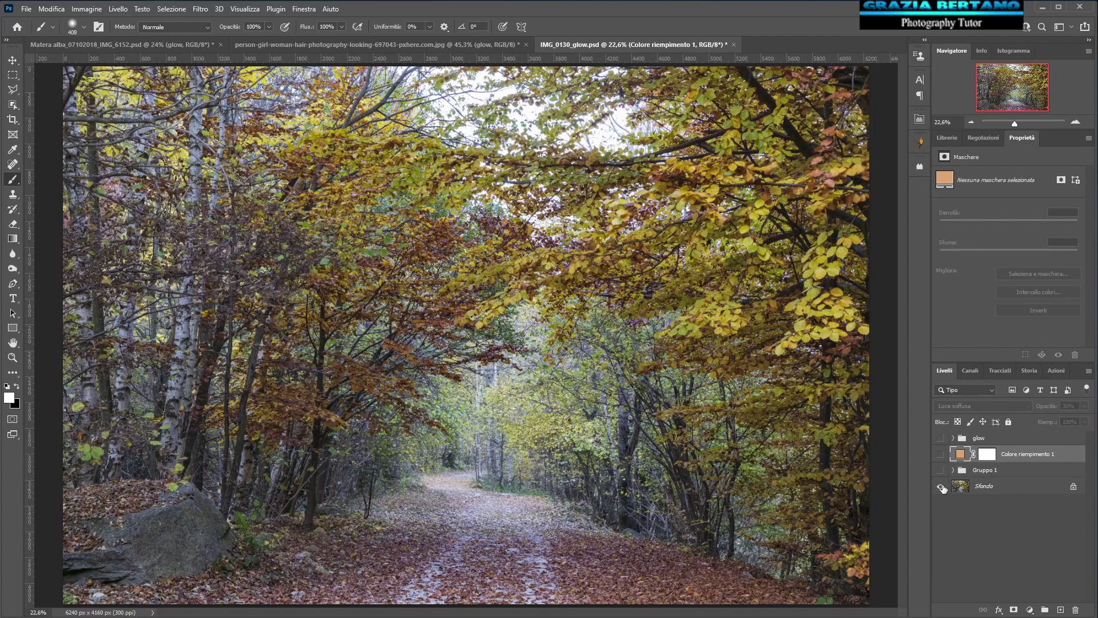
pyautogui.keyDown('alt'); pyautogui.click(941, 486); pyautogui.keyUp('alt')
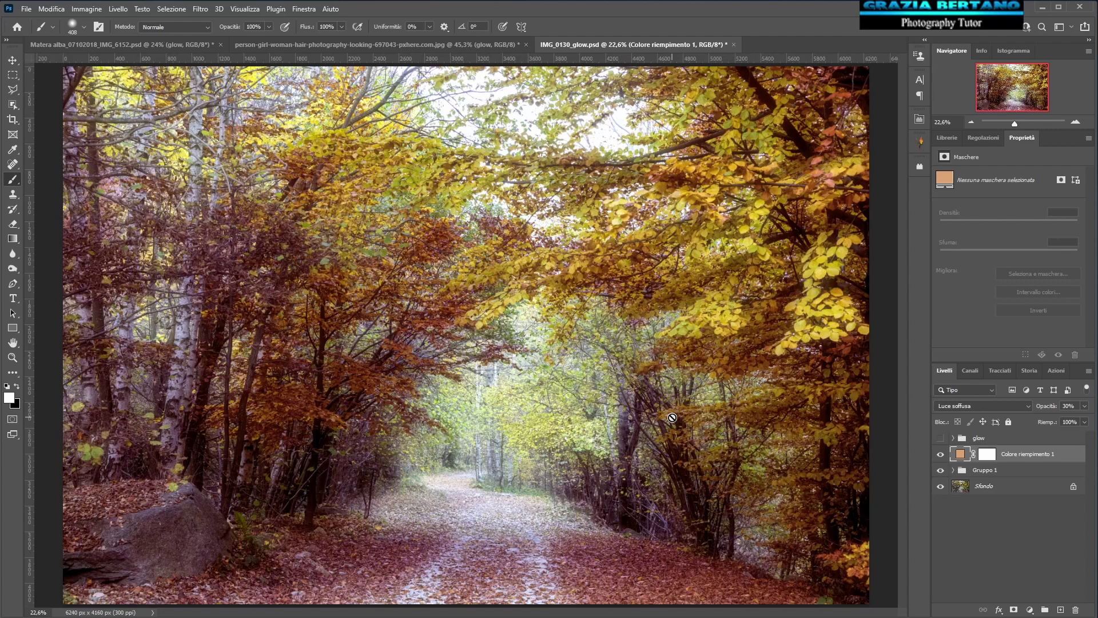
pyautogui.keyDown('alt'); pyautogui.click(940, 487); pyautogui.keyUp('alt')
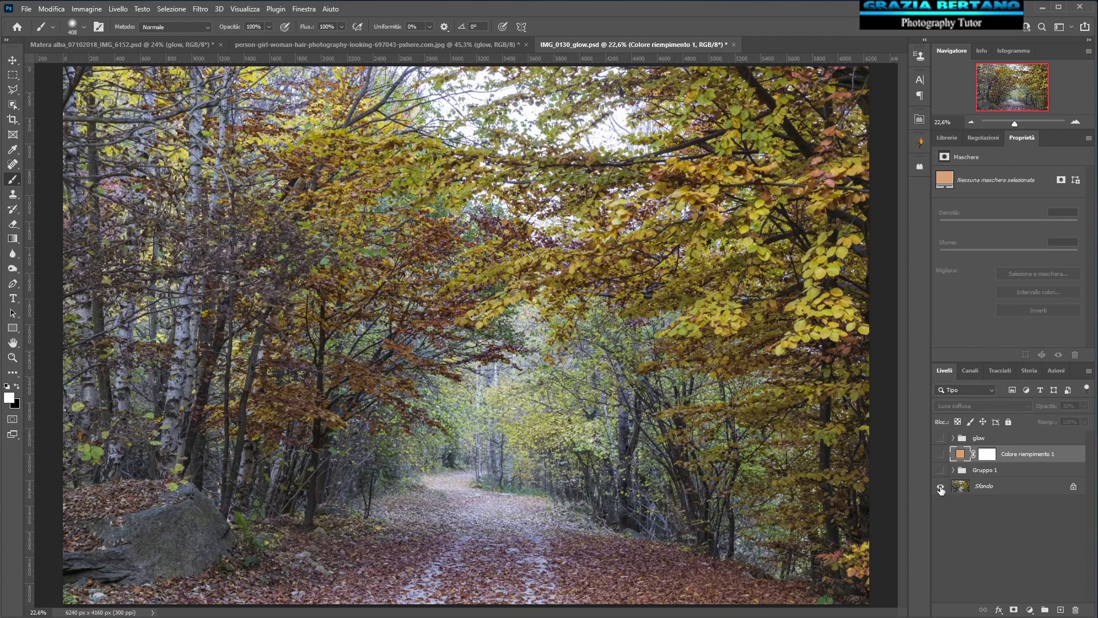
pyautogui.keyDown('alt'); pyautogui.click(940, 487); pyautogui.keyUp('alt')
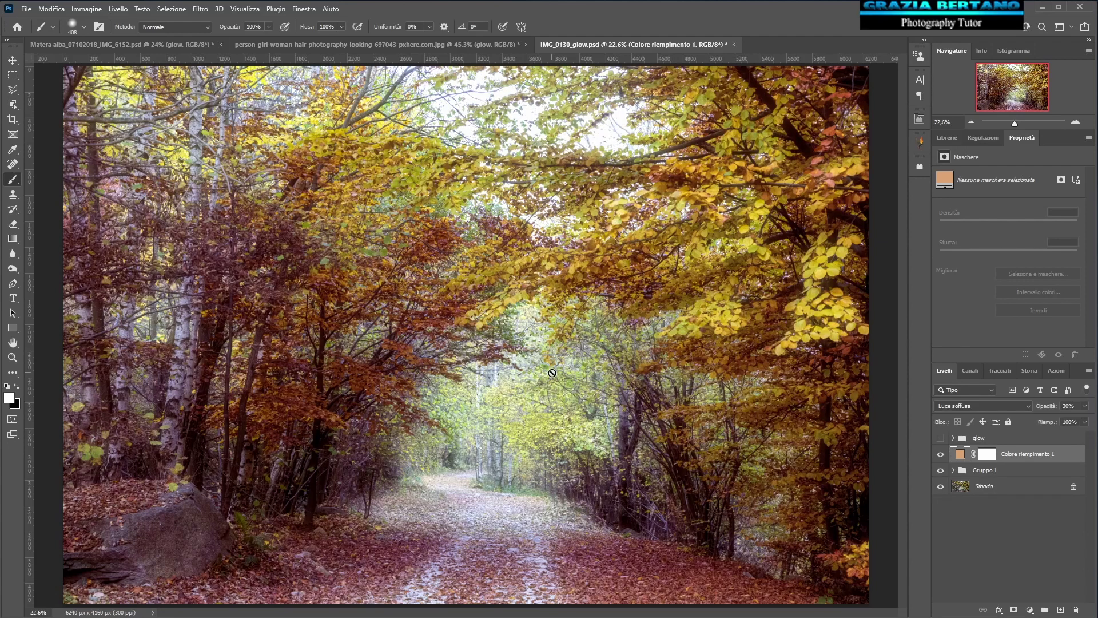
pyautogui.click(324, 44)
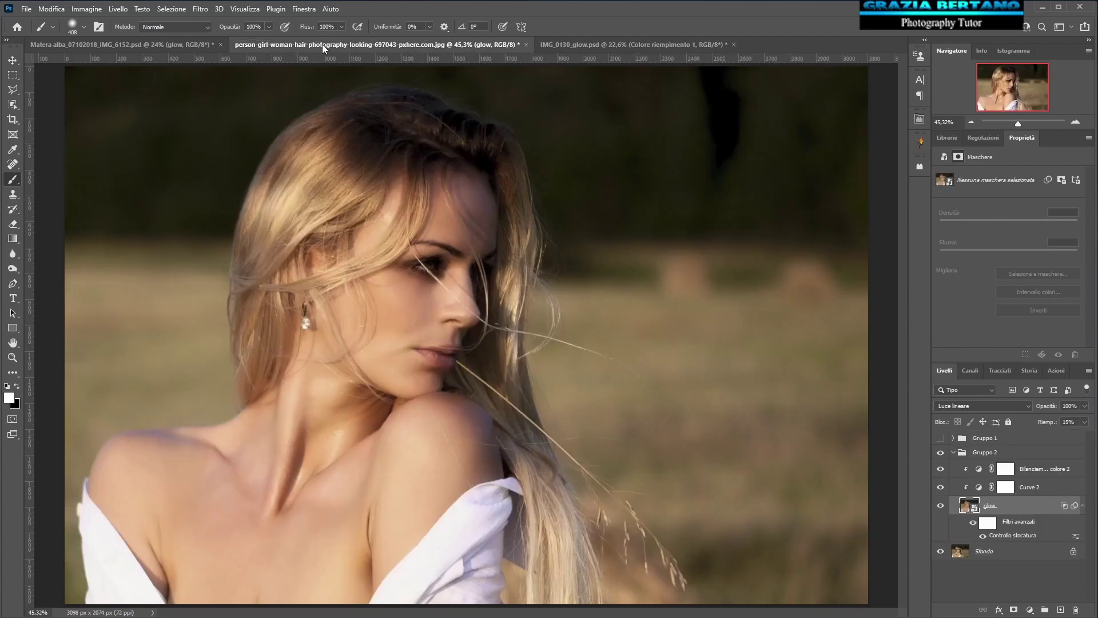
pyautogui.keyDown('alt'); pyautogui.click(939, 552); pyautogui.keyUp('alt')
pyautogui.keyDown('alt'); pyautogui.click(940, 552); pyautogui.keyUp('alt')
pyautogui.click(71, 43)
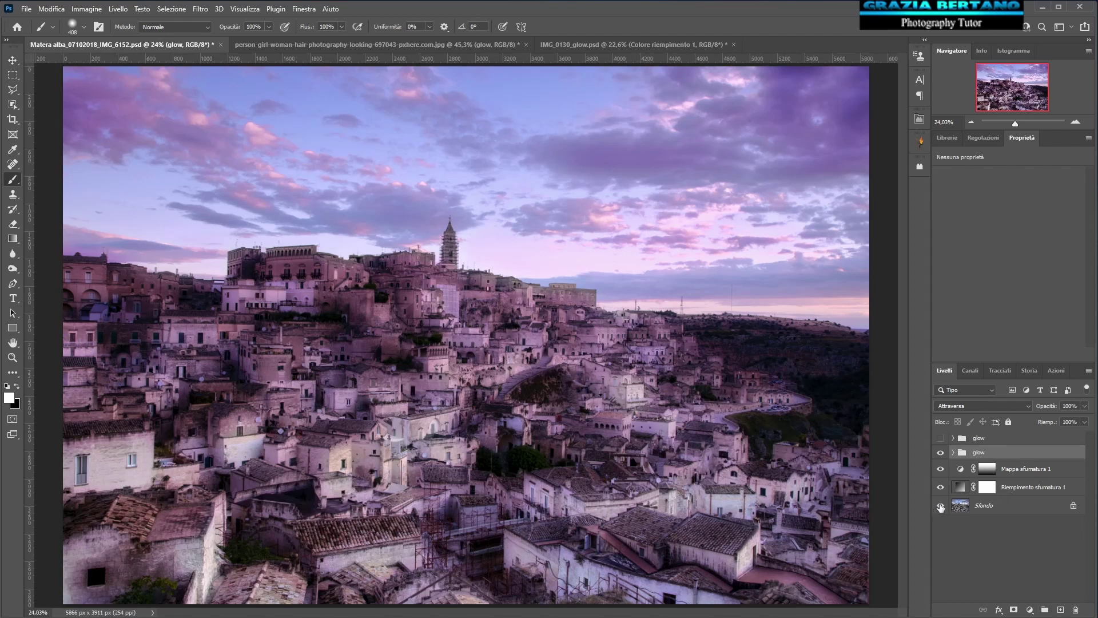
# Toggle Sfondo alone on and back off to compare the original Matera photo with its purple glow
pyautogui.keyDown('alt'); pyautogui.click(941, 505); pyautogui.keyUp('alt')
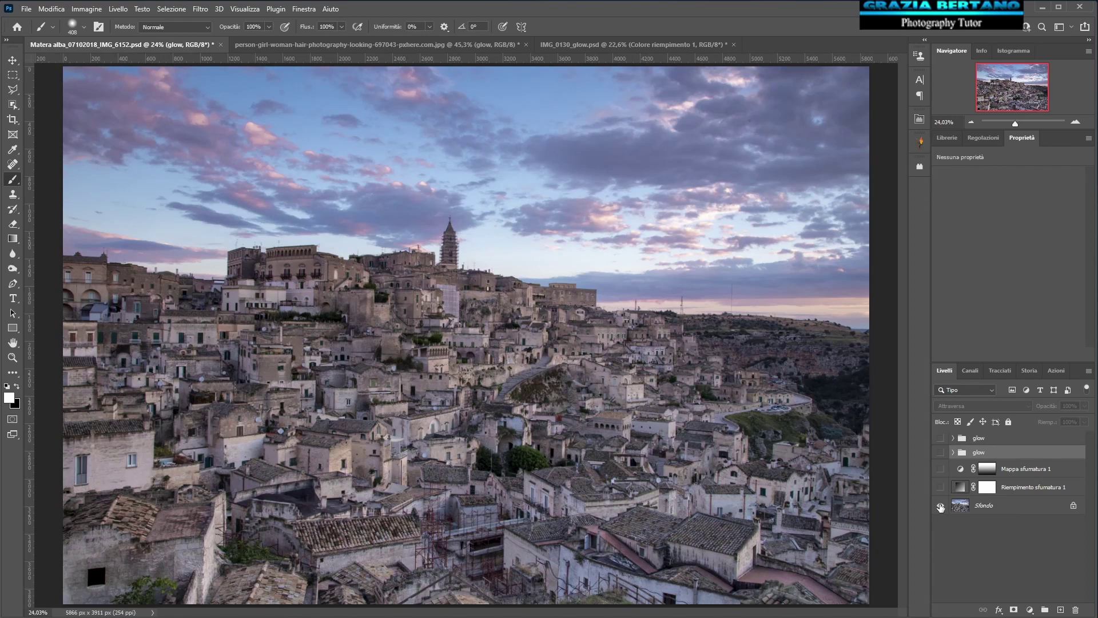
pyautogui.keyDown('alt'); pyautogui.click(941, 507); pyautogui.keyUp('alt')
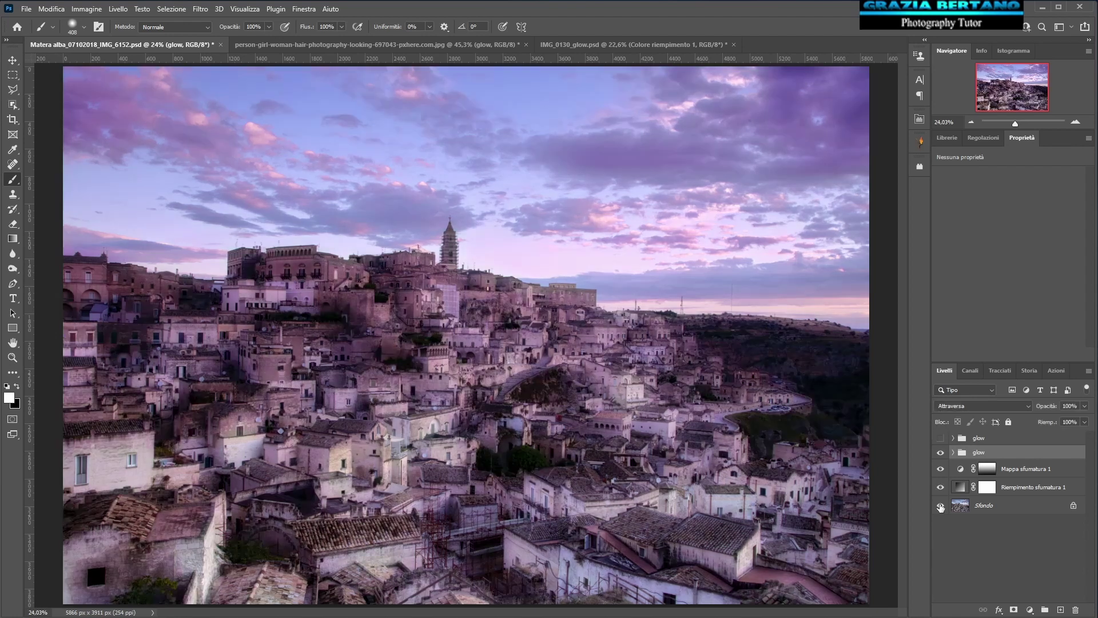